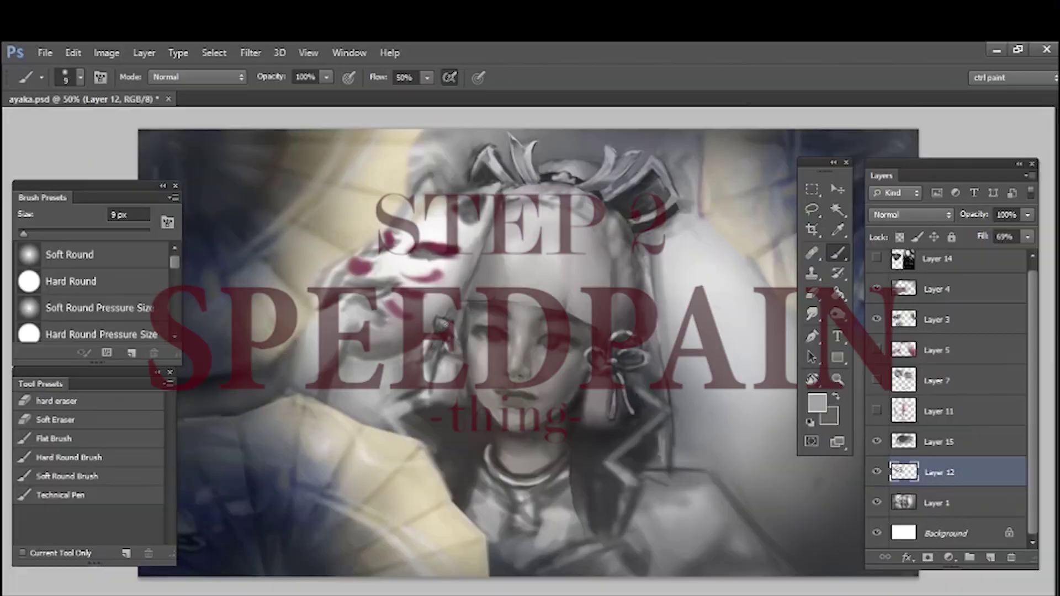
Step: Check the portrait in mirrored view, restore its orientation, and paint dark detail on the clothing below the necklace
{"action": "left_click", "coordinate": [460, 372], "text": "alt"}
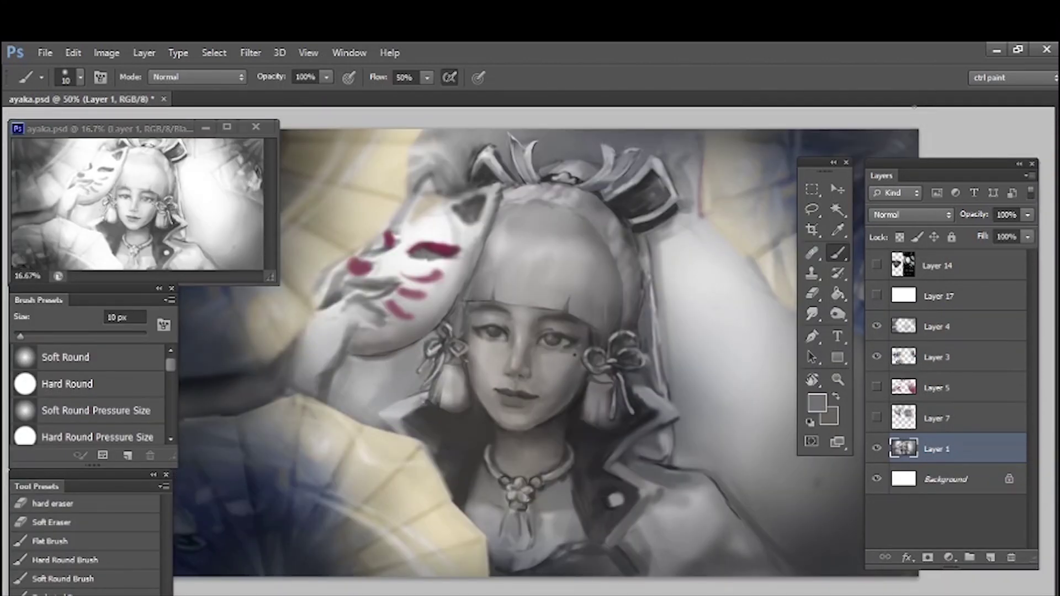
{"action": "key", "text": "ctrl+shift+h"}
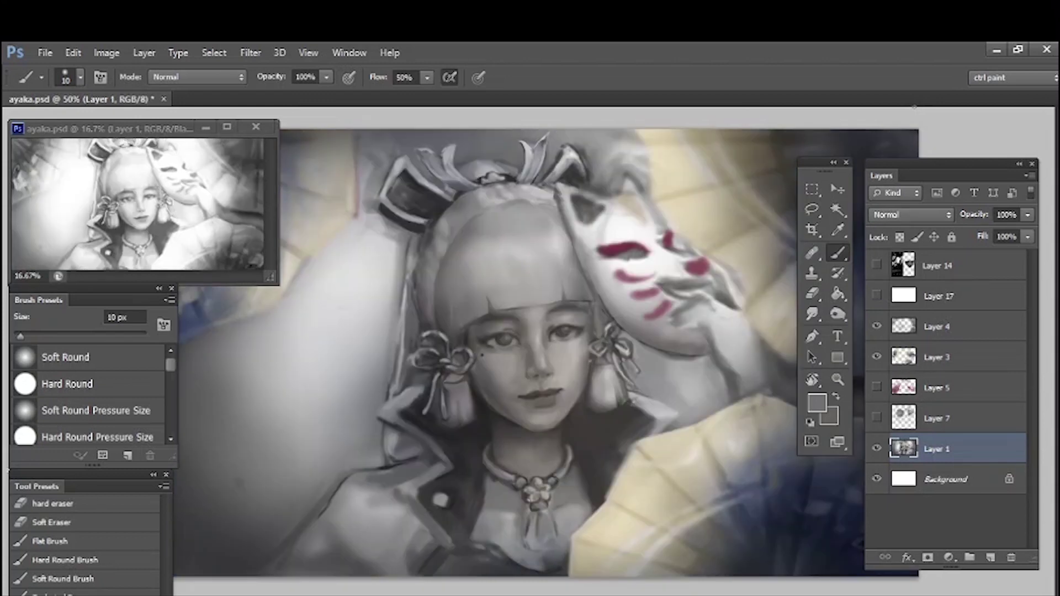
{"action": "key", "text": "ctrl+shift+h"}
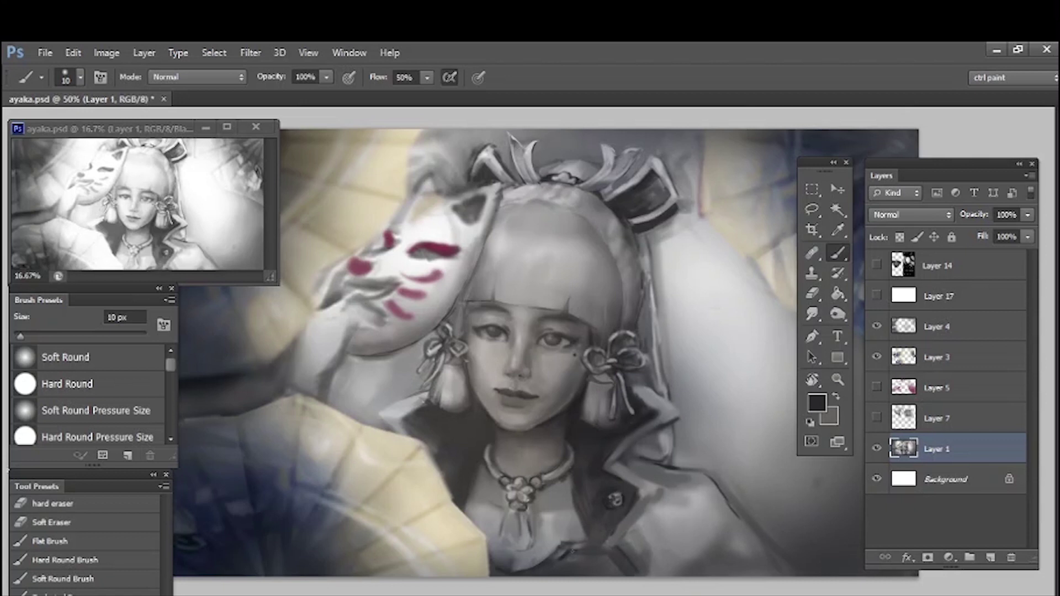
{"action": "left_click_drag", "start_coordinate": [572, 551], "coordinate": [620, 566]}
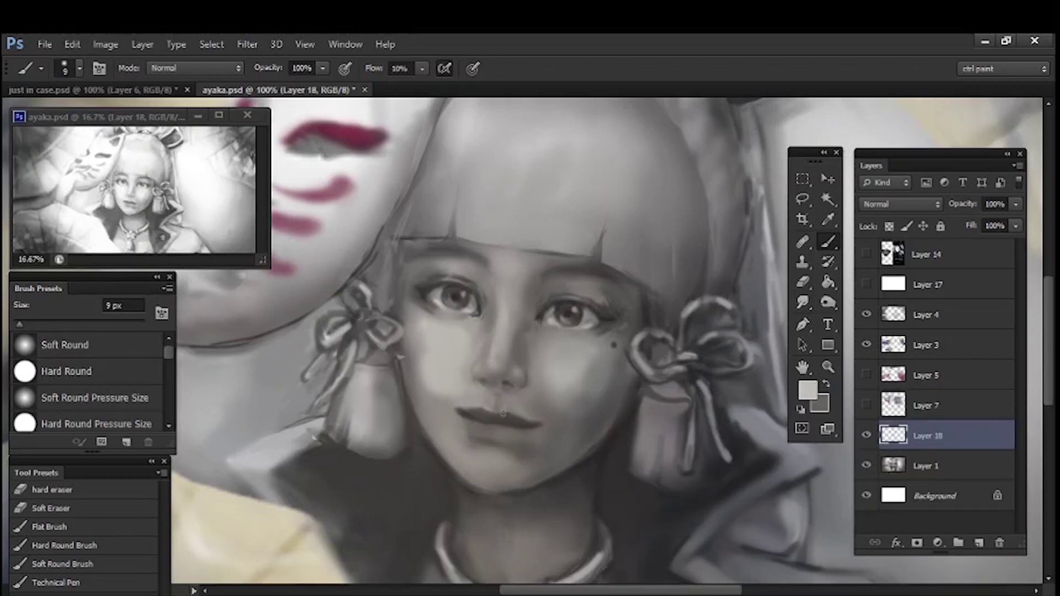
Step: Blend the skin tones of the cheek beside the mouth on Layer 18 with sampled greys and a 35 px brush
{"action": "key", "text": "e"}
{"action": "key", "text": "b"}
{"action": "key", "text": "bracketleft"}
{"action": "key", "text": "bracketleft"}
{"action": "key", "text": "bracketleft"}
{"action": "key", "text": "bracketleft"}
{"action": "key", "text": "bracketleft"}
{"action": "key", "text": "bracketleft"}
{"action": "left_click", "coordinate": [438, 413], "text": "alt"}
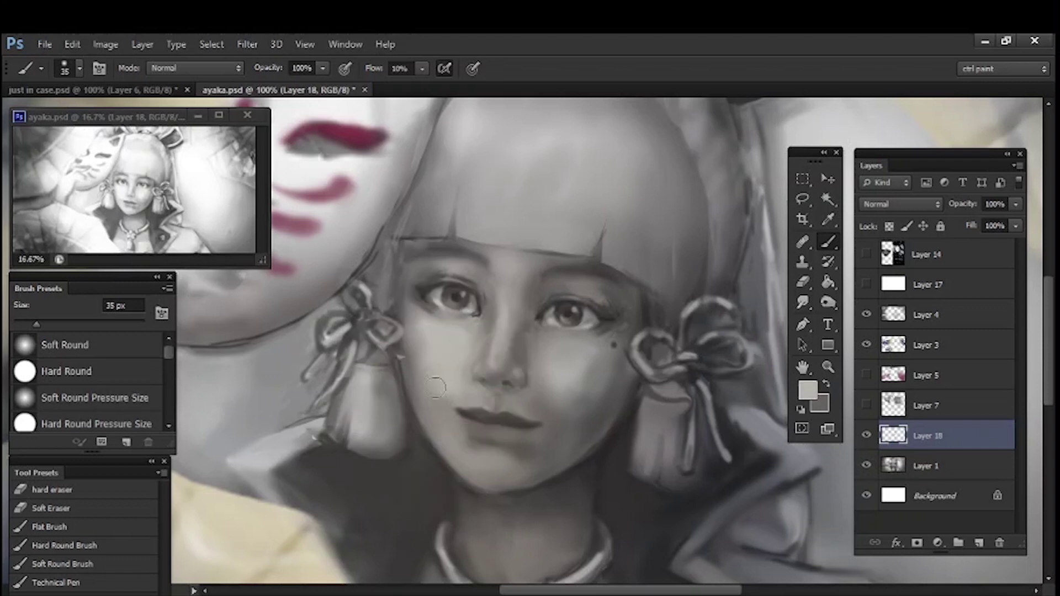
{"action": "left_click", "coordinate": [435, 352], "text": "alt"}
{"action": "left_click", "coordinate": [417, 378], "text": "alt"}
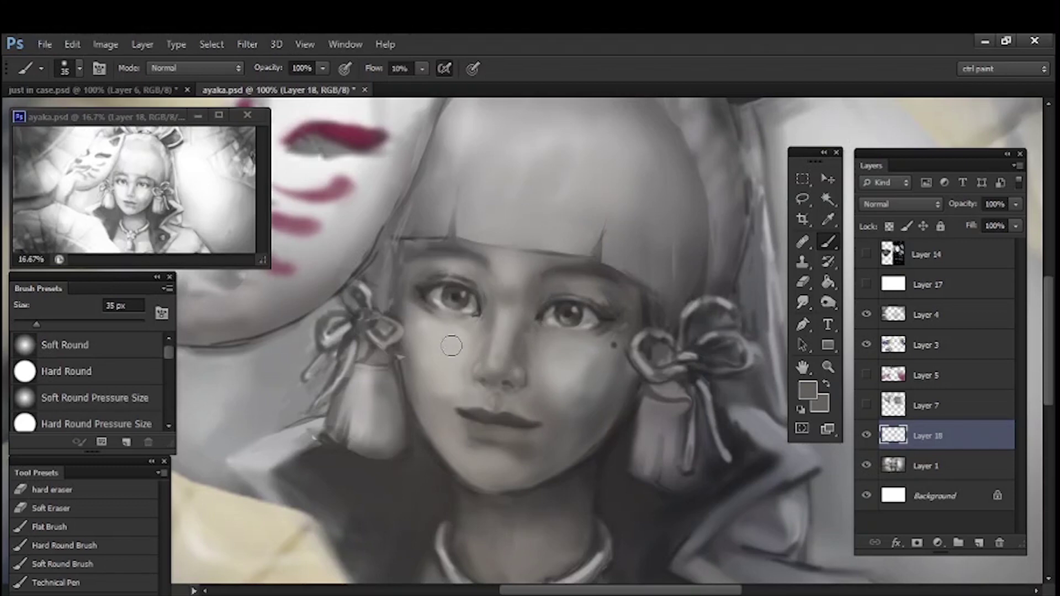
Step: Refine the skin above the eye on Layer 18 with a sampled light grey and an 8 px brush
{"action": "key", "text": "ctrl+minus"}
{"action": "key", "text": "ctrl+minus"}
{"action": "key", "text": "ctrl+plus"}
{"action": "key", "text": "ctrl+plus"}
{"action": "left_click", "coordinate": [434, 348], "text": "alt"}
{"action": "key", "text": "ctrl+plus"}
{"action": "key", "text": "bracketleft"}
{"action": "key", "text": "bracketleft"}
{"action": "key", "text": "bracketleft"}
{"action": "key", "text": "bracketleft"}
{"action": "key", "text": "bracketleft"}
{"action": "key", "text": "bracketleft"}
{"action": "key", "text": "bracketleft"}
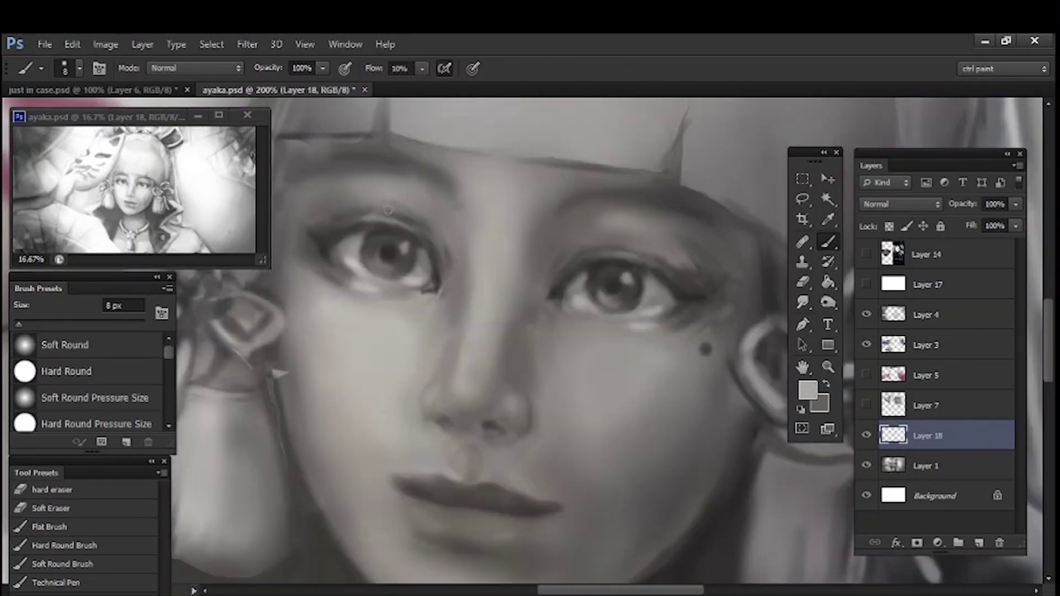
Step: Touch up the iris highlights with a sampled near-white and a 9 px brush
{"action": "key", "text": "ctrl+minus"}
{"action": "key", "text": "ctrl+minus"}
{"action": "key", "text": "ctrl+plus"}
{"action": "left_click", "coordinate": [396, 134], "text": "alt"}
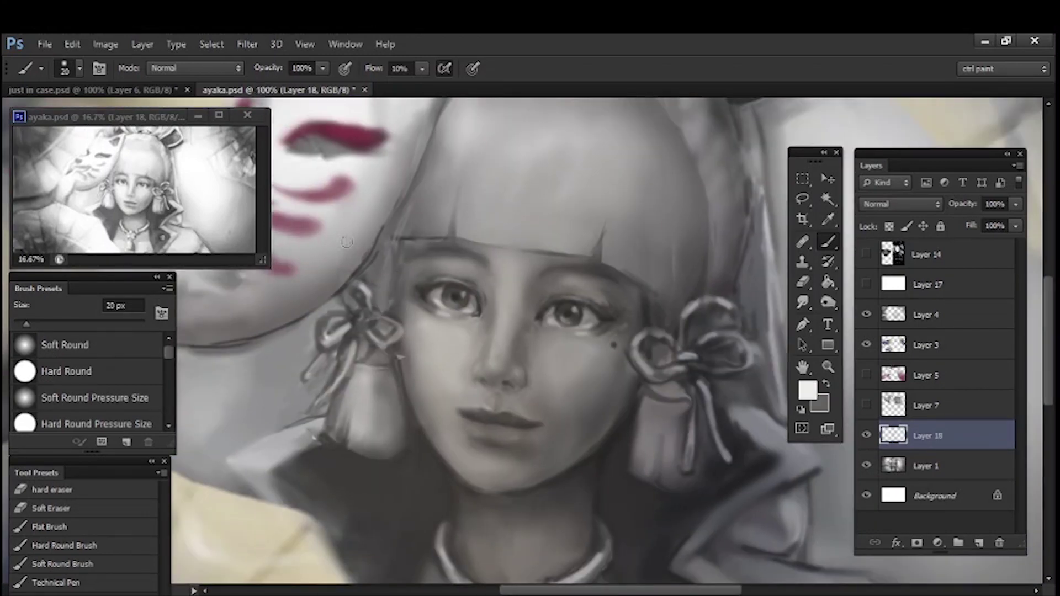
{"action": "key", "text": "ctrl+plus"}
{"action": "key", "text": "ctrl+plus"}
{"action": "key", "text": "ctrl+minus"}
{"action": "scroll", "coordinate": [396, 135], "scroll_direction": "down", "scroll_amount": 3}
{"action": "scroll", "coordinate": [397, 137], "scroll_direction": "up", "scroll_amount": 3}
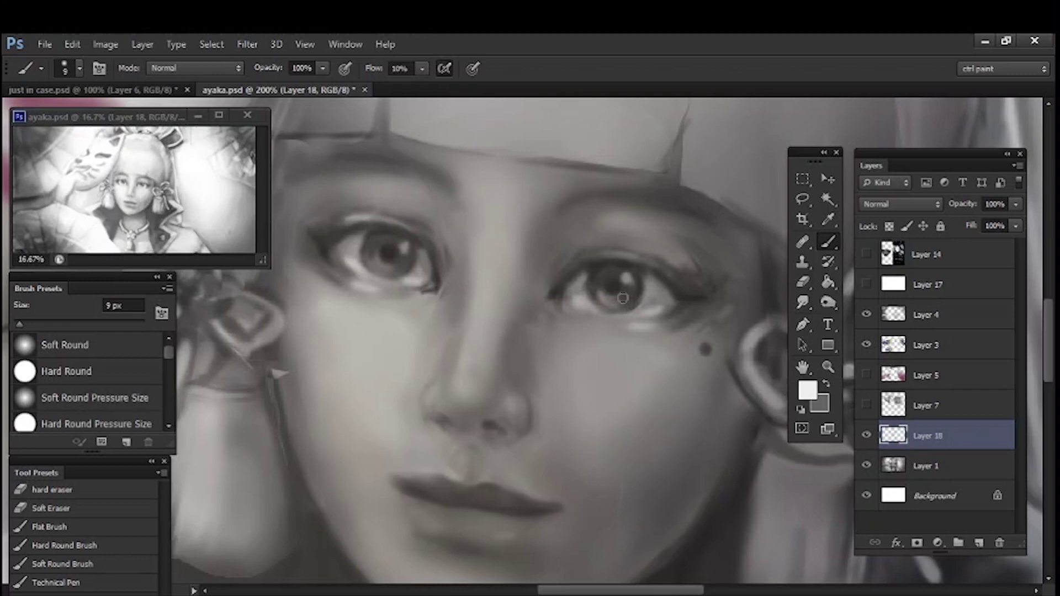
Step: Soften the shading around the eyes and over the outer eye corner with sampled greys, enlarging the brush to 35 px
{"action": "left_click", "coordinate": [298, 205], "text": "alt"}
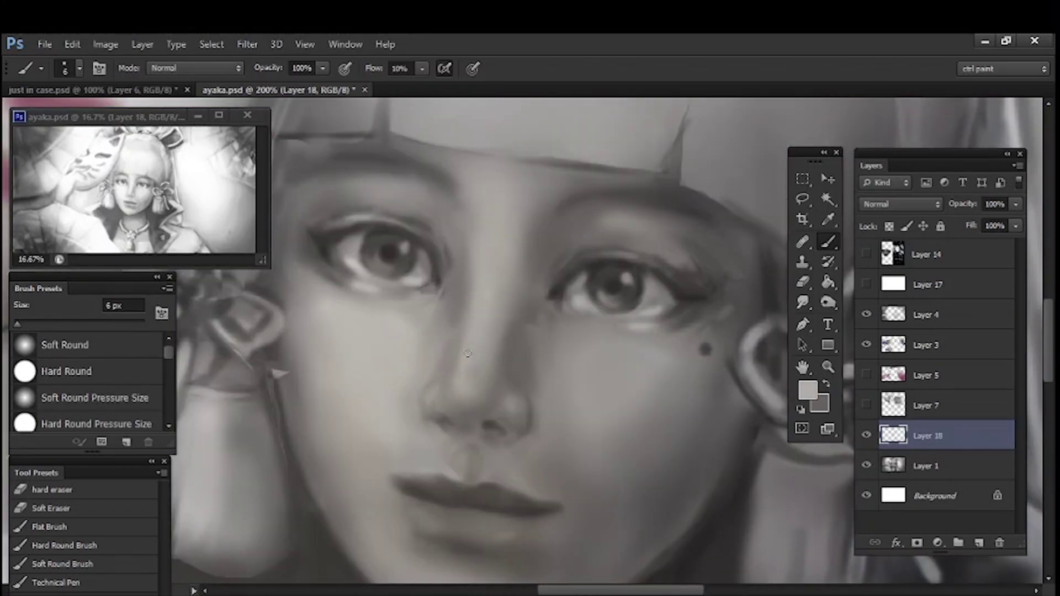
{"action": "left_click", "coordinate": [659, 243], "text": "alt"}
{"action": "left_click", "coordinate": [429, 270], "text": "alt"}
{"action": "key", "text": "bracketright"}
{"action": "key", "text": "bracketright"}
{"action": "key", "text": "bracketright"}
{"action": "key", "text": "bracketright"}
{"action": "key", "text": "bracketright"}
{"action": "key", "text": "bracketright"}
{"action": "key", "text": "bracketright"}
{"action": "key", "text": "bracketright"}
{"action": "key", "text": "bracketright"}
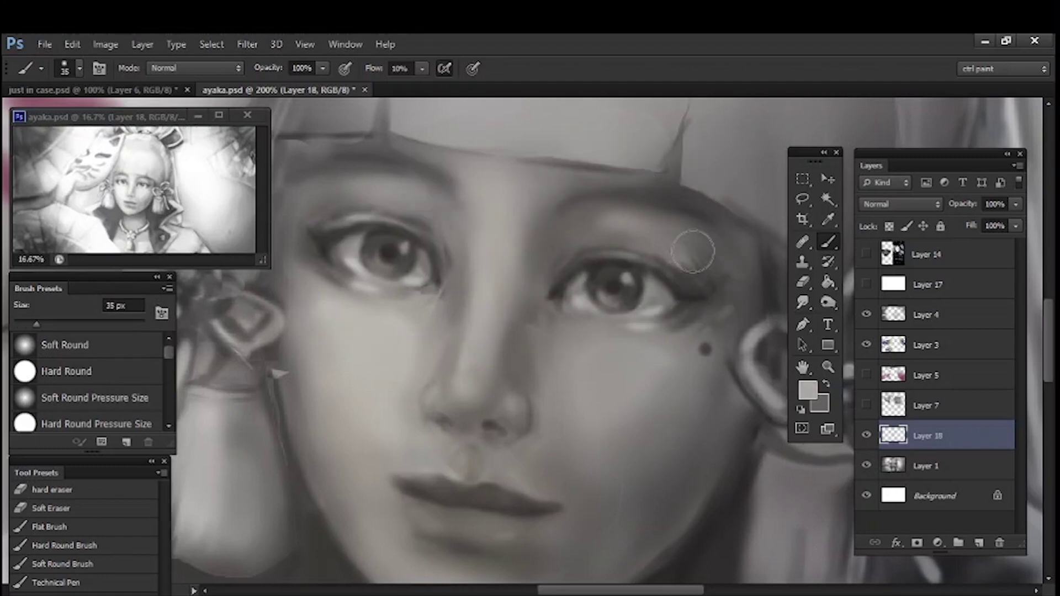
{"action": "left_click_drag", "start_coordinate": [694, 252], "coordinate": [712, 268]}
{"action": "left_click", "coordinate": [705, 266], "text": "alt"}
{"action": "left_click", "coordinate": [701, 267], "text": "alt"}
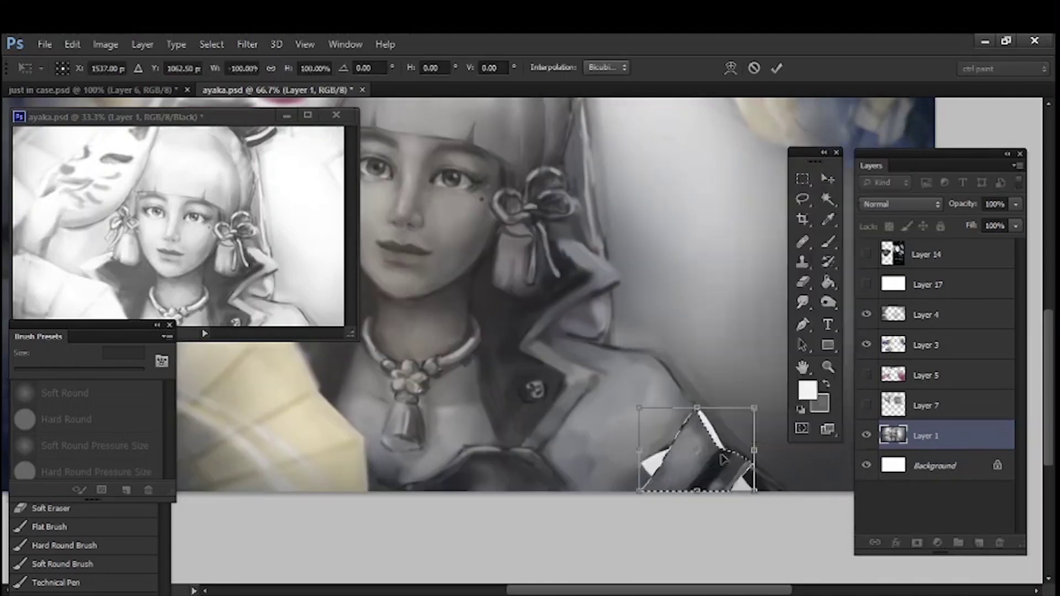
Step: Rotate and stretch the selected sleeve piece to fit the lower shoulder, apply the transform and deselect it
{"action": "mouse_move", "coordinate": [762, 497]}
{"action": "left_mouse_down"}
{"action": "mouse_move", "coordinate": [734, 394]}
{"action": "mouse_move", "coordinate": [743, 404]}
{"action": "left_mouse_up"}
{"action": "left_click_drag", "start_coordinate": [671, 520], "coordinate": [659, 533]}
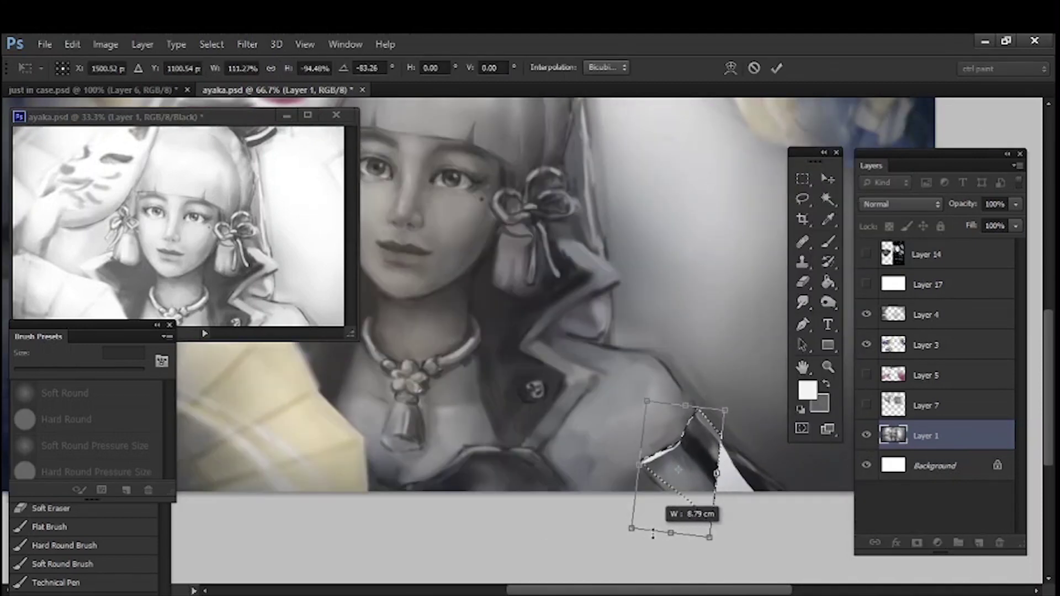
{"action": "left_click_drag", "start_coordinate": [714, 470], "coordinate": [723, 471]}
{"action": "key", "text": "Return"}
{"action": "key", "text": "ctrl+d"}
Step: Paint over the gap around the transformed sleeve piece with sampled greys
{"action": "key", "text": "b"}
{"action": "left_click", "coordinate": [656, 418], "text": "alt"}
{"action": "left_click", "coordinate": [706, 439], "text": "alt"}
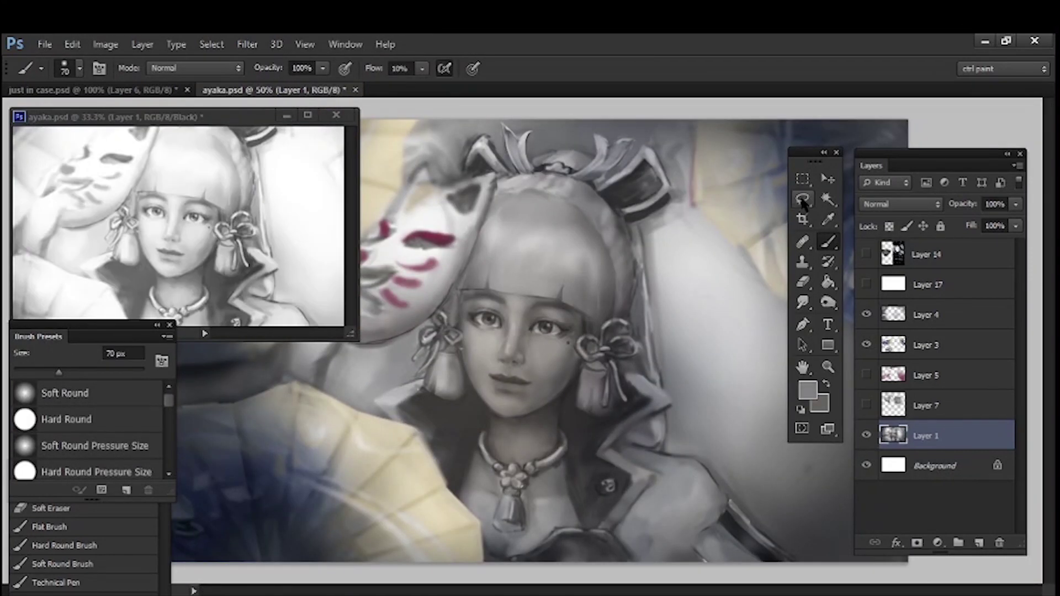
Step: Outline the character from sleeve to collar with the Lasso tool and separate her onto a new layer
{"action": "left_click_drag", "start_coordinate": [800, 560], "coordinate": [664, 456]}
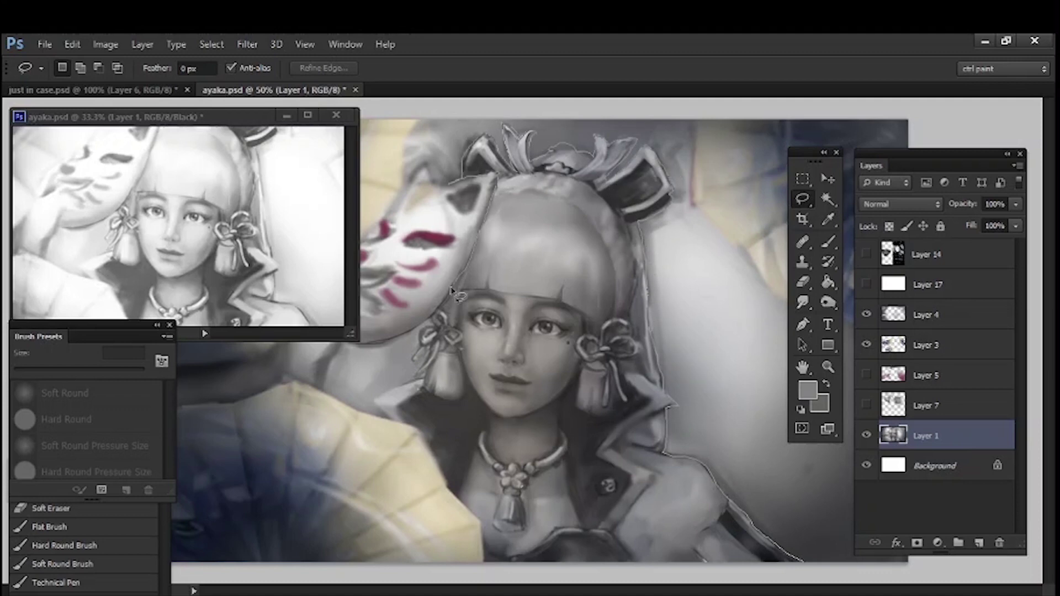
{"action": "left_click_drag", "start_coordinate": [429, 376], "coordinate": [387, 436]}
{"action": "key", "text": "ctrl+j"}
{"action": "key", "text": "ctrl+t"}
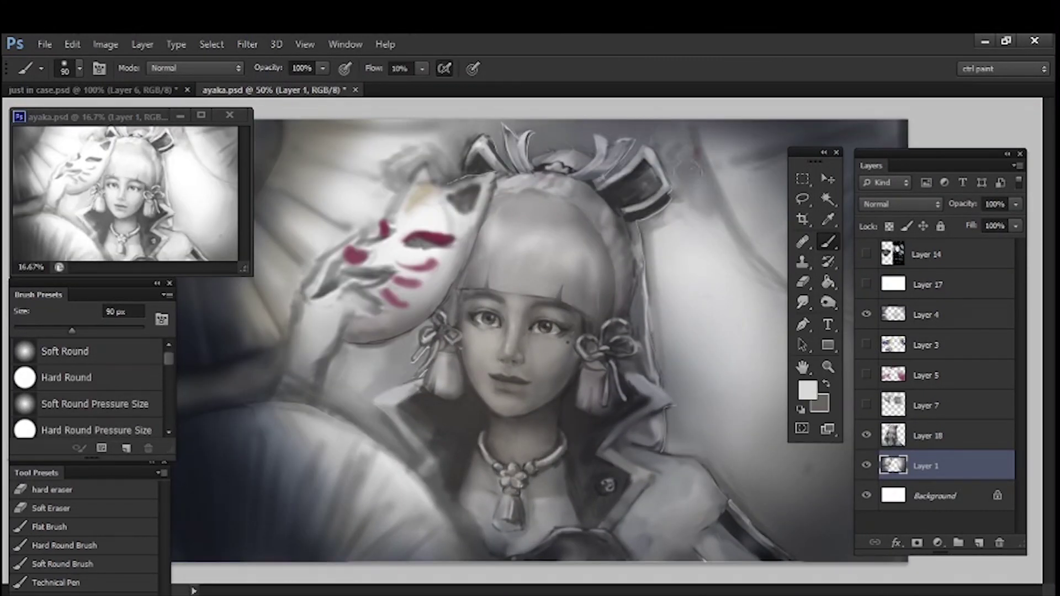
Step: Lasso the fox mask and hand on Layer 1, move them onto their own layer in their original place, and show Layer 3
{"action": "key", "text": "alt+bracketright"}
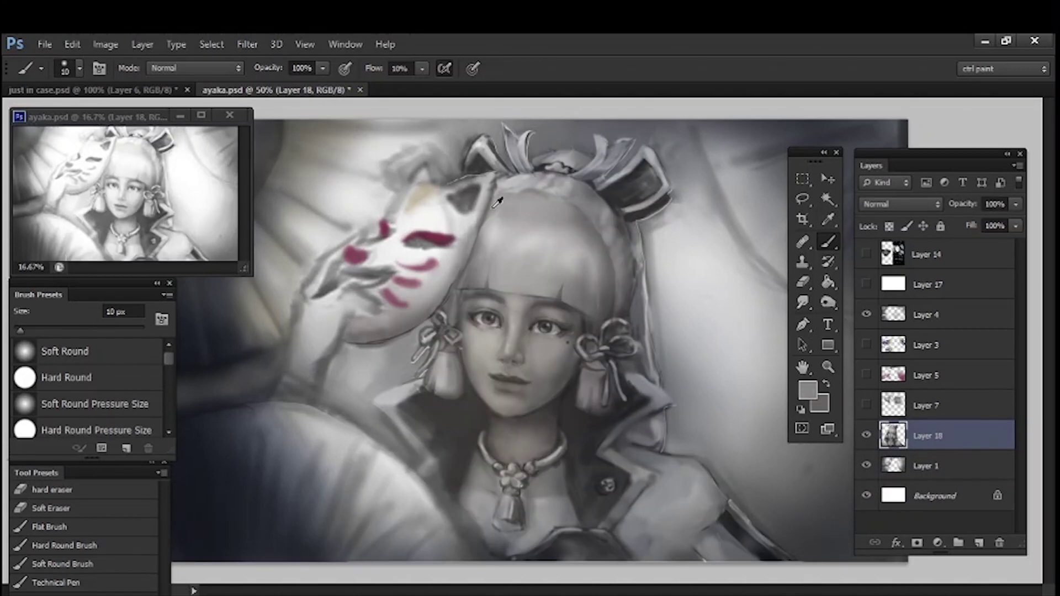
{"action": "key", "text": "alt+bracketleft"}
{"action": "left_click", "coordinate": [802, 199]}
{"action": "left_click_drag", "start_coordinate": [318, 402], "coordinate": [434, 323]}
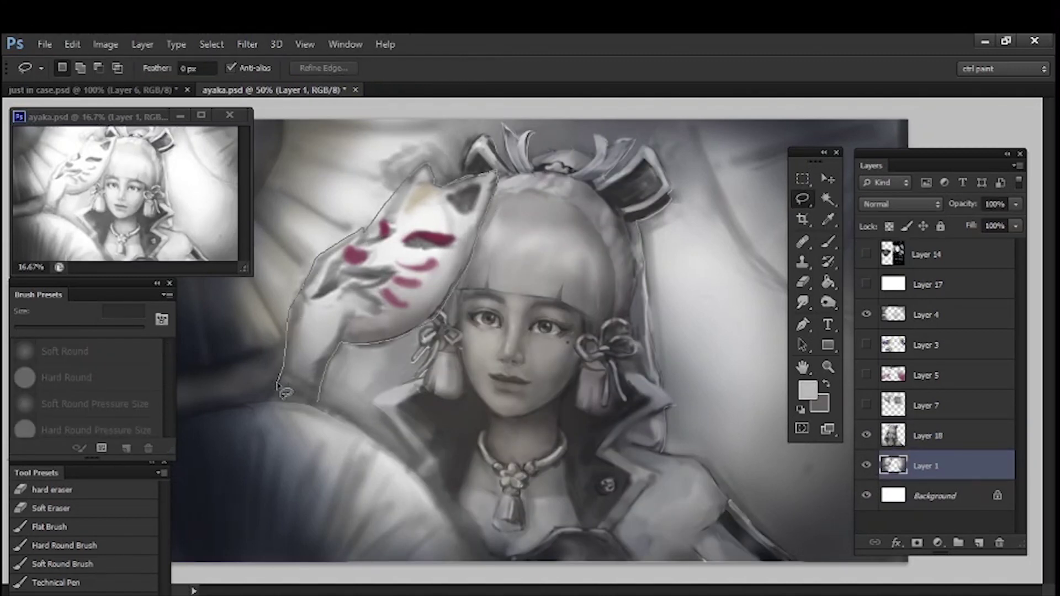
{"action": "left_click_drag", "start_coordinate": [277, 385], "coordinate": [318, 402]}
{"action": "key", "text": "ctrl+x"}
{"action": "key", "text": "ctrl+v"}
{"action": "key", "text": "ctrl+t"}
{"action": "left_click_drag", "start_coordinate": [522, 339], "coordinate": [387, 283]}
{"action": "left_click_drag", "start_coordinate": [274, 166], "coordinate": [267, 159]}
{"action": "key", "text": "Return"}
{"action": "left_click", "coordinate": [866, 345]}
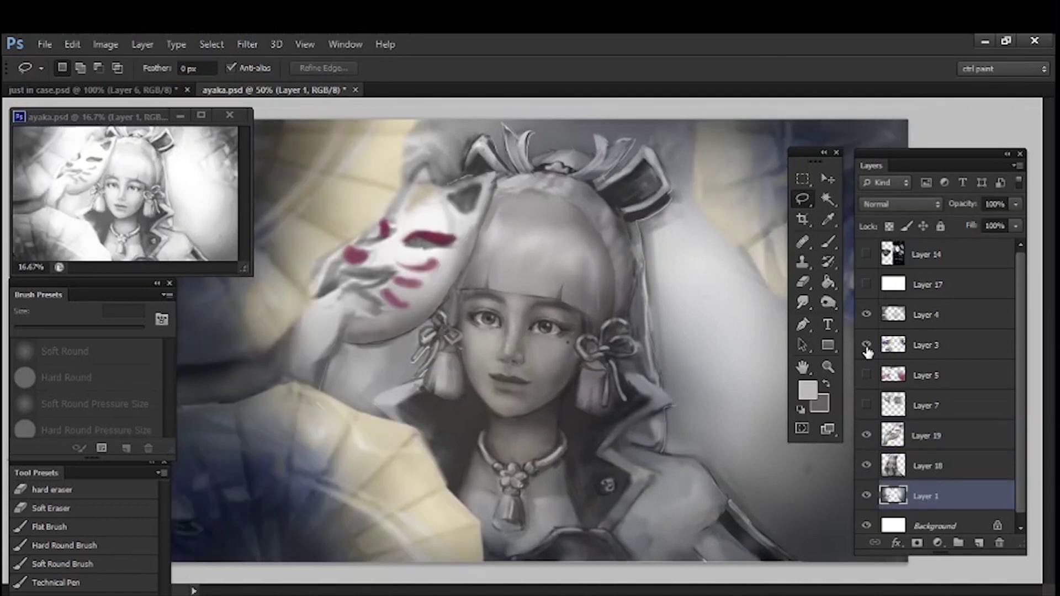
Step: Hide Layers 3, 19 and 18, and brush across the empty character area on Layer 1
{"action": "left_click", "coordinate": [867, 345]}
{"action": "left_click", "coordinate": [866, 436]}
{"action": "left_click", "coordinate": [866, 466]}
{"action": "key", "text": "b"}
{"action": "key", "text": "bracketright"}
{"action": "key", "text": "bracketright"}
{"action": "key", "text": "bracketright"}
{"action": "mouse_move", "coordinate": [522, 260]}
{"action": "left_mouse_down"}
{"action": "mouse_move", "coordinate": [613, 513]}
{"action": "mouse_move", "coordinate": [662, 417]}
{"action": "mouse_move", "coordinate": [549, 381]}
{"action": "mouse_move", "coordinate": [398, 409]}
{"action": "left_mouse_up"}
Step: Show Layer 18, undo the last strokes, and repaint the Layer 1 background around the character with a 250 px brush
{"action": "left_click", "coordinate": [866, 466]}
{"action": "key", "text": "ctrl+alt+z"}
{"action": "key", "text": "ctrl+alt+z"}
{"action": "left_click_drag", "start_coordinate": [657, 276], "coordinate": [658, 390]}
{"action": "left_click", "coordinate": [699, 221], "text": "alt"}
{"action": "left_click_drag", "start_coordinate": [685, 182], "coordinate": [668, 167]}
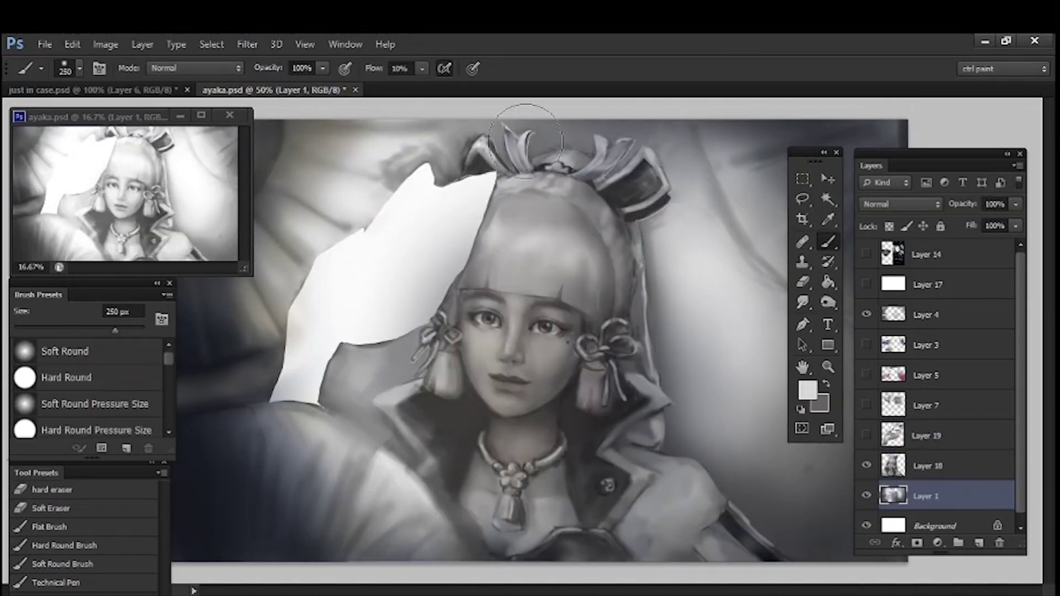
{"action": "left_click_drag", "start_coordinate": [526, 141], "coordinate": [586, 139]}
Step: Show Layers 19 and 3, and set Layer 4's blend mode to Multiply
{"action": "key", "text": "ctrl+minus"}
{"action": "left_click", "coordinate": [866, 436]}
{"action": "left_click", "coordinate": [927, 314]}
{"action": "left_click", "coordinate": [866, 314]}
{"action": "left_click", "coordinate": [901, 204]}
{"action": "left_click", "coordinate": [889, 262]}
{"action": "left_click", "coordinate": [867, 345]}
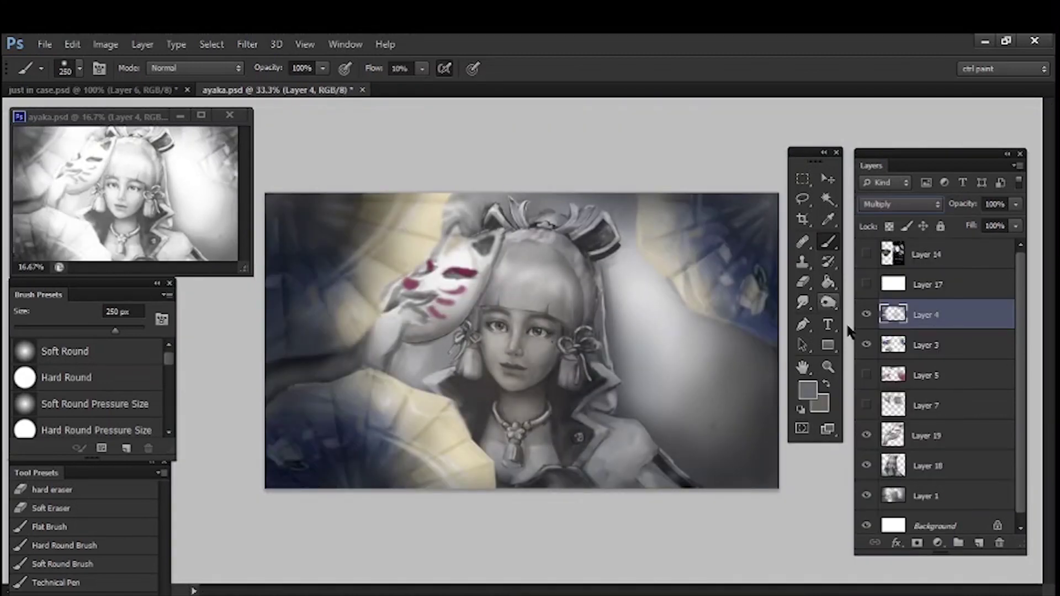
Step: Adjust the Layer 4 shading over the face, using a tool size of 1000 px
{"action": "key", "text": "bracketright"}
{"action": "key", "text": "bracketright"}
{"action": "key", "text": "bracketright"}
{"action": "key", "text": "bracketright"}
{"action": "key", "text": "bracketright"}
{"action": "key", "text": "bracketright"}
{"action": "key", "text": "bracketright"}
{"action": "key", "text": "bracketright"}
{"action": "key", "text": "e"}
{"action": "key", "text": "b"}
{"action": "key", "text": "ctrl+z"}
{"action": "mouse_move", "coordinate": [510, 309]}
{"action": "left_mouse_down"}
{"action": "mouse_move", "coordinate": [591, 372]}
{"action": "mouse_move", "coordinate": [537, 323]}
{"action": "left_mouse_up"}
{"action": "key", "text": "e"}
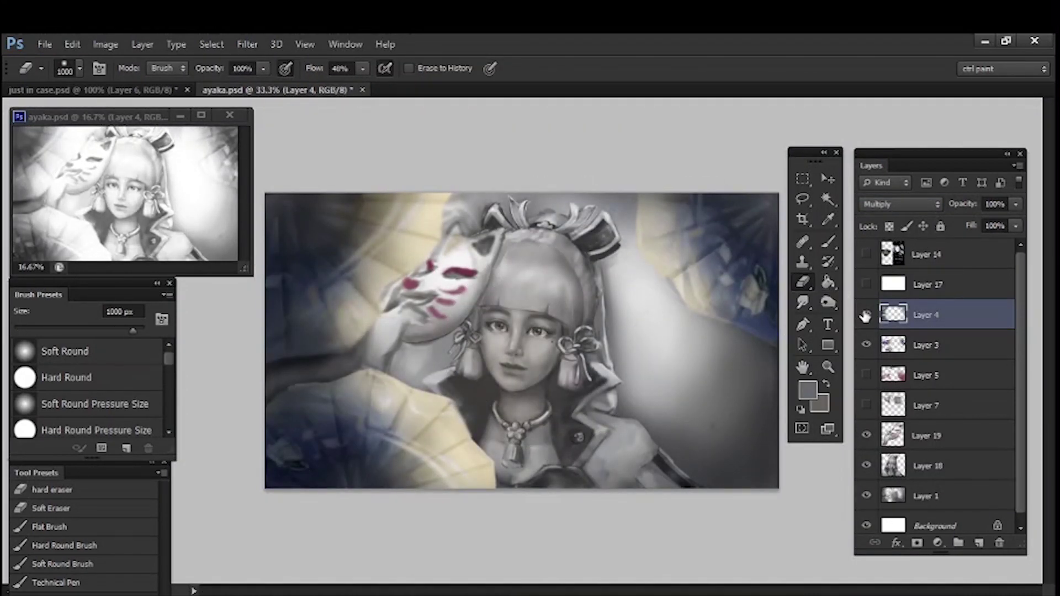
Step: Darken the lower part of the scene on Layer 4 with a sampled dark grey at 1100 px, and undo the last stroke
{"action": "key", "text": "b"}
{"action": "left_click", "coordinate": [715, 456], "text": "alt"}
{"action": "left_click_drag", "start_coordinate": [713, 452], "coordinate": [670, 411]}
{"action": "left_click_drag", "start_coordinate": [530, 469], "coordinate": [630, 464]}
{"action": "key", "text": "ctrl+z"}
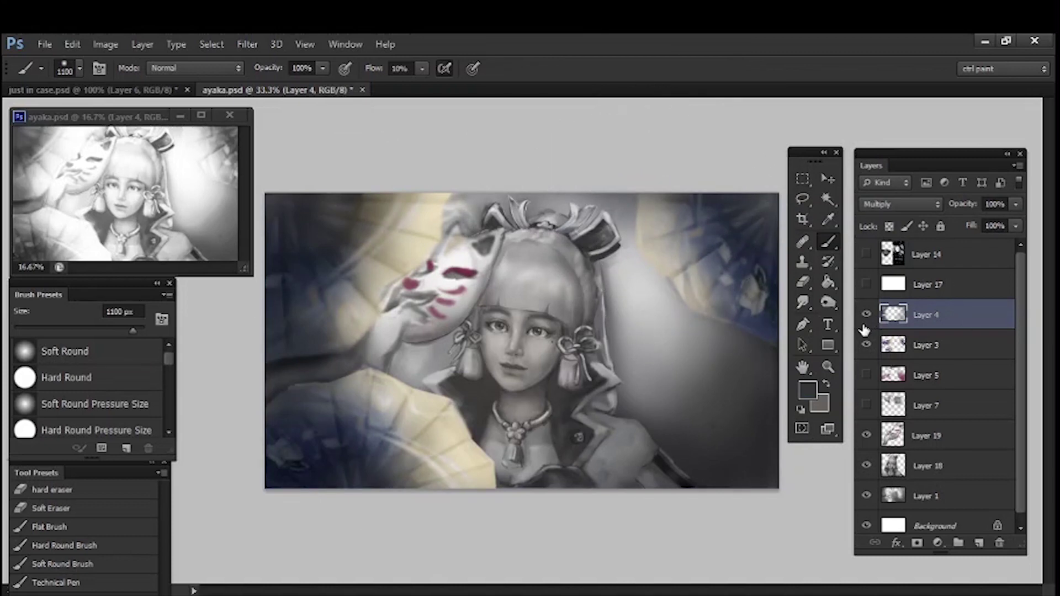
Step: Darken the Layer 1 background beside the character's shoulder with sampled greys and a 500 px brush
{"action": "left_click", "coordinate": [928, 496]}
{"action": "key", "text": "bracketleft"}
{"action": "key", "text": "bracketleft"}
{"action": "key", "text": "bracketleft"}
{"action": "key", "text": "bracketleft"}
{"action": "key", "text": "bracketleft"}
{"action": "key", "text": "bracketleft"}
{"action": "left_click", "coordinate": [713, 398], "text": "alt"}
{"action": "mouse_move", "coordinate": [706, 381]}
{"action": "left_mouse_down"}
{"action": "mouse_move", "coordinate": [679, 406]}
{"action": "mouse_move", "coordinate": [698, 347]}
{"action": "left_mouse_up"}
{"action": "left_click", "coordinate": [651, 309], "text": "alt"}
{"action": "key", "text": "ctrl+minus"}
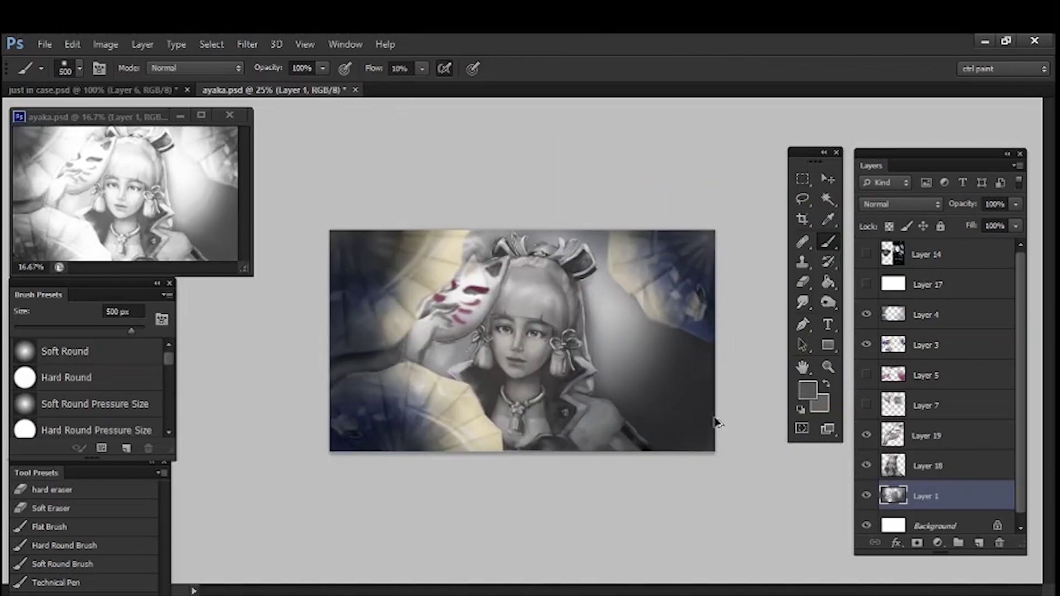
{"action": "left_click_drag", "start_coordinate": [685, 414], "coordinate": [654, 367]}
{"action": "left_click", "coordinate": [690, 403], "text": "alt"}
Step: Blend the Layer 1 background next to the hair ornament and around the shoulder with sampled greys
{"action": "left_click", "coordinate": [497, 243], "text": "alt"}
{"action": "left_click", "coordinate": [879, 353]}
{"action": "mouse_move", "coordinate": [478, 242]}
{"action": "left_mouse_down"}
{"action": "mouse_move", "coordinate": [497, 243]}
{"action": "mouse_move", "coordinate": [488, 257]}
{"action": "left_mouse_up"}
{"action": "key", "text": "e"}
{"action": "left_click", "coordinate": [905, 495]}
{"action": "key", "text": "b"}
{"action": "left_click_drag", "start_coordinate": [627, 375], "coordinate": [637, 414]}
{"action": "left_click", "coordinate": [652, 403], "text": "alt"}
Step: Darken the lower fan area on Layer 4 with a 250 px brush, and zoom the secondary preview out to 8.33%
{"action": "left_click", "coordinate": [928, 315]}
{"action": "left_click_drag", "start_coordinate": [483, 454], "coordinate": [437, 433]}
{"action": "left_click", "coordinate": [155, 118]}
{"action": "key", "text": "ctrl+minus"}
{"action": "key", "text": "ctrl+minus"}
{"action": "key", "text": "ctrl+minus"}
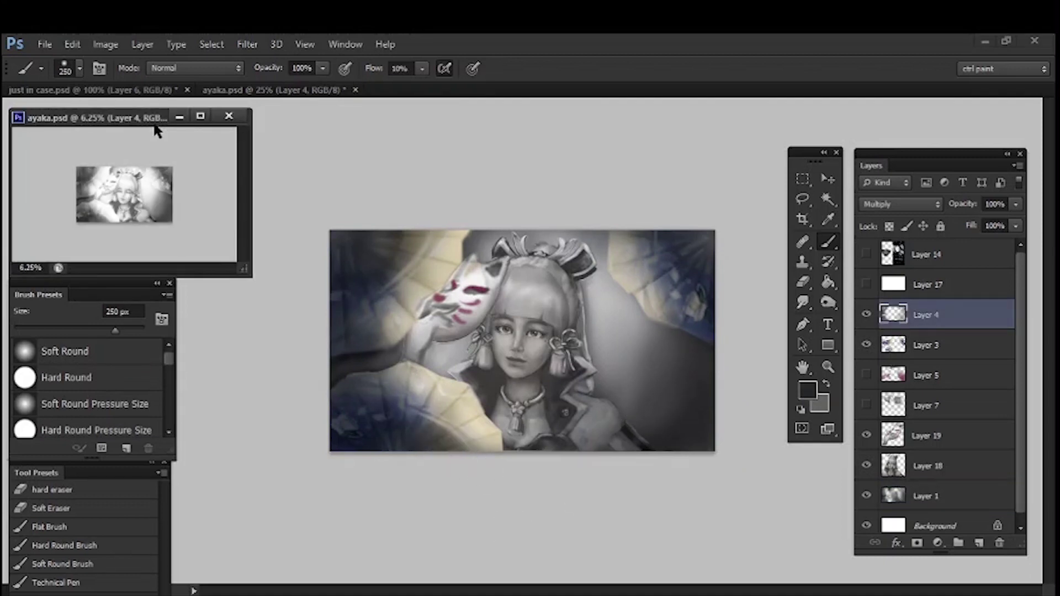
{"action": "key", "text": "ctrl+plus"}
Step: Deepen the Layer 1 background beside the shoulder with a sampled dark grey at 600 px, and mirror the canvas to check it
{"action": "left_click", "coordinate": [927, 496]}
{"action": "left_click", "coordinate": [866, 495]}
{"action": "left_click", "coordinate": [867, 496]}
{"action": "key", "text": "bracketright"}
{"action": "key", "text": "bracketright"}
{"action": "key", "text": "bracketright"}
{"action": "key", "text": "bracketright"}
{"action": "left_click", "coordinate": [633, 369], "text": "alt"}
{"action": "left_click_drag", "start_coordinate": [634, 367], "coordinate": [704, 348]}
{"action": "key", "text": "ctrl+shift+h"}
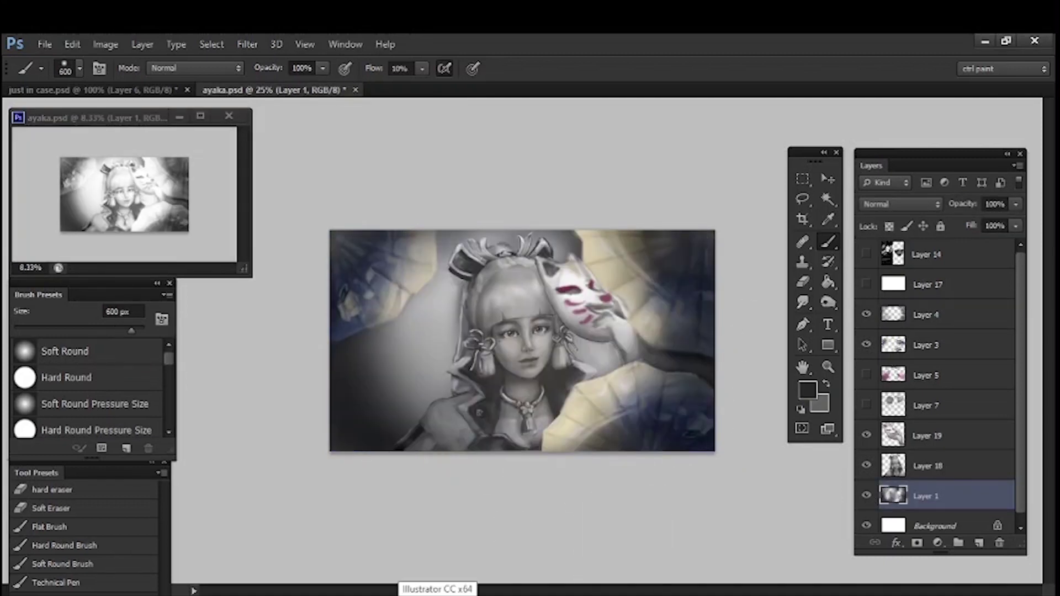
Step: Darken the Layer 1 background beside the character with a sampled dark grey at 600 px, checking it on the mirrored canvas
{"action": "left_click", "coordinate": [362, 428], "text": "alt"}
{"action": "left_click_drag", "start_coordinate": [375, 387], "coordinate": [397, 325]}
{"action": "key", "text": "ctrl+shift+h"}
{"action": "left_click_drag", "start_coordinate": [640, 400], "coordinate": [655, 406]}
{"action": "key", "text": "ctrl+shift+h"}
Step: Hide Layer 4 and blend the Layer 1 background beside the shoulder with a sampled grey
{"action": "left_click", "coordinate": [867, 314]}
{"action": "left_click", "coordinate": [690, 369], "text": "alt"}
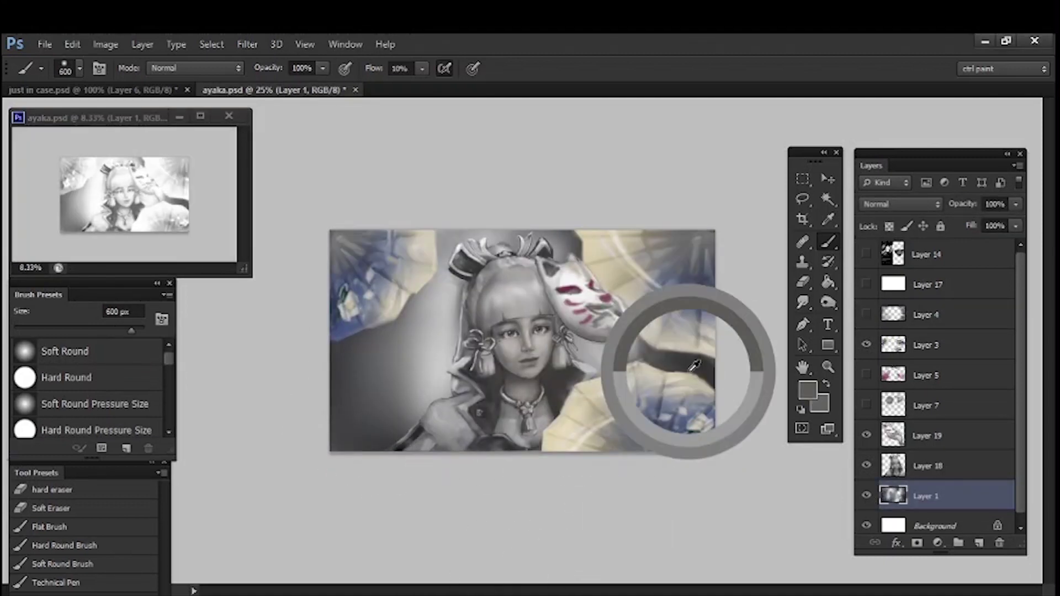
{"action": "mouse_move", "coordinate": [378, 403]}
{"action": "left_mouse_down"}
{"action": "mouse_move", "coordinate": [346, 351]}
{"action": "mouse_move", "coordinate": [410, 381]}
{"action": "left_mouse_up"}
{"action": "key", "text": "ctrl+shift+h"}
Step: Paint the opposite side of the Layer 1 background with a sampled lighter grey, and show Layer 4 again
{"action": "key", "text": "ctrl+minus"}
{"action": "key", "text": "ctrl+plus"}
{"action": "key", "text": "ctrl+plus"}
{"action": "left_click", "coordinate": [657, 328], "text": "alt"}
{"action": "left_click_drag", "start_coordinate": [678, 337], "coordinate": [712, 425]}
{"action": "left_click", "coordinate": [866, 314]}
{"action": "key", "text": "ctrl+minus"}
{"action": "key", "text": "ctrl+minus"}
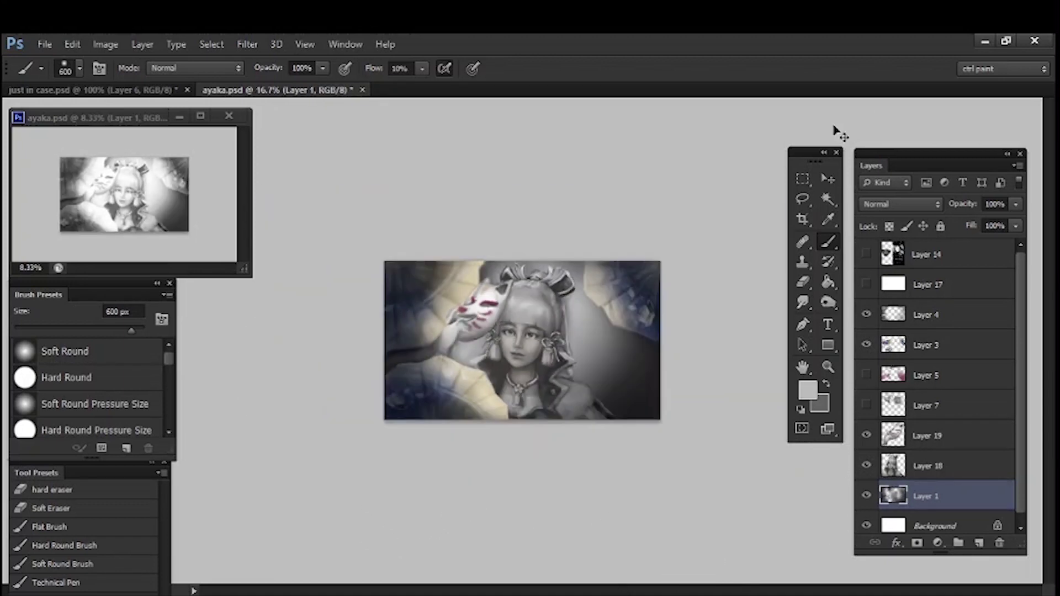
Step: Lasso the fan in the canvas's upper corner on Layer 3 and widen it to about 109% with Free Transform
{"action": "key", "text": "ctrl+plus"}
{"action": "key", "text": "x"}
{"action": "left_click", "coordinate": [927, 315]}
{"action": "left_click", "coordinate": [928, 345]}
{"action": "key", "text": "l"}
{"action": "left_click_drag", "start_coordinate": [599, 229], "coordinate": [602, 238]}
{"action": "key", "text": "ctrl+t"}
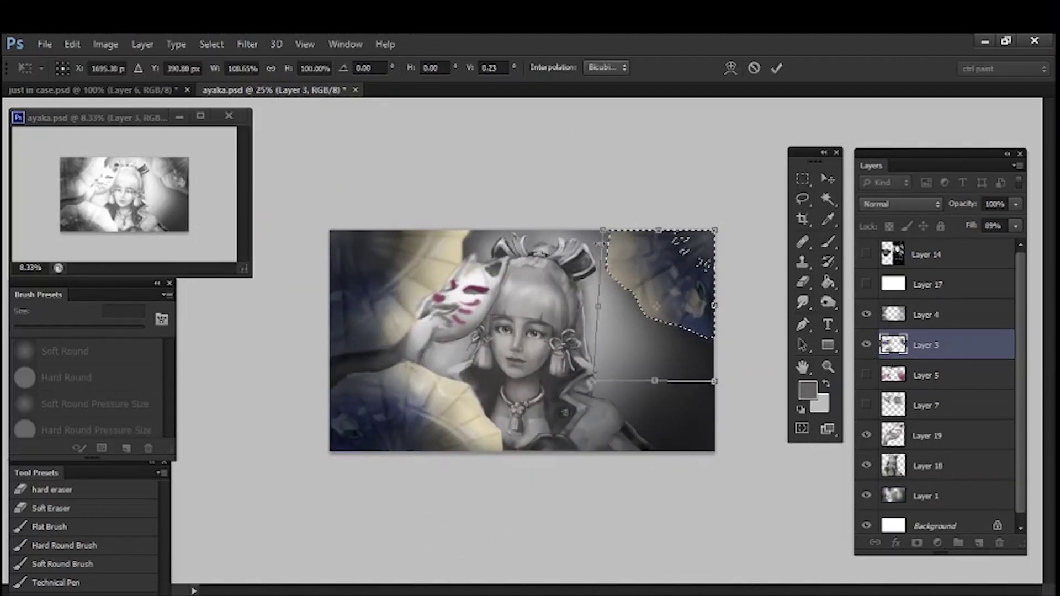
{"action": "key", "text": "Return"}
{"action": "key", "text": "ctrl+d"}
Step: Lasso the same Layer 3 fan again and stretch its height to about 112% with Free Transform
{"action": "left_click_drag", "start_coordinate": [654, 304], "coordinate": [613, 315]}
{"action": "key", "text": "ctrl+t"}
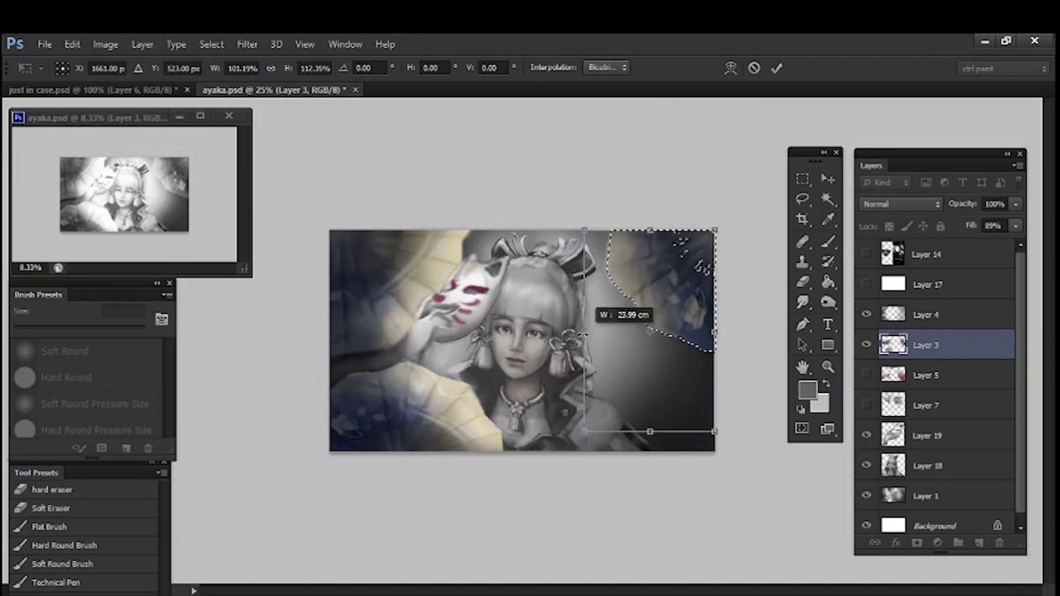
{"action": "key", "text": "Return"}
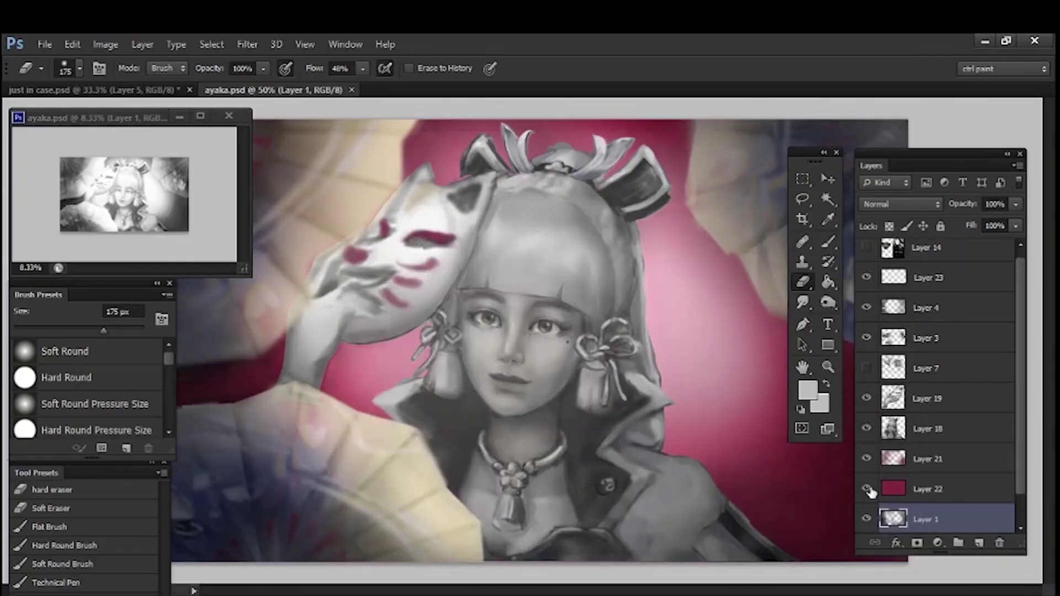
Step: Compare the portrait with and without the Layer 22 background colour and the Layer 24 skin tint
{"action": "left_click", "coordinate": [866, 489]}
{"action": "left_click", "coordinate": [866, 489]}
{"action": "left_click", "coordinate": [938, 429]}
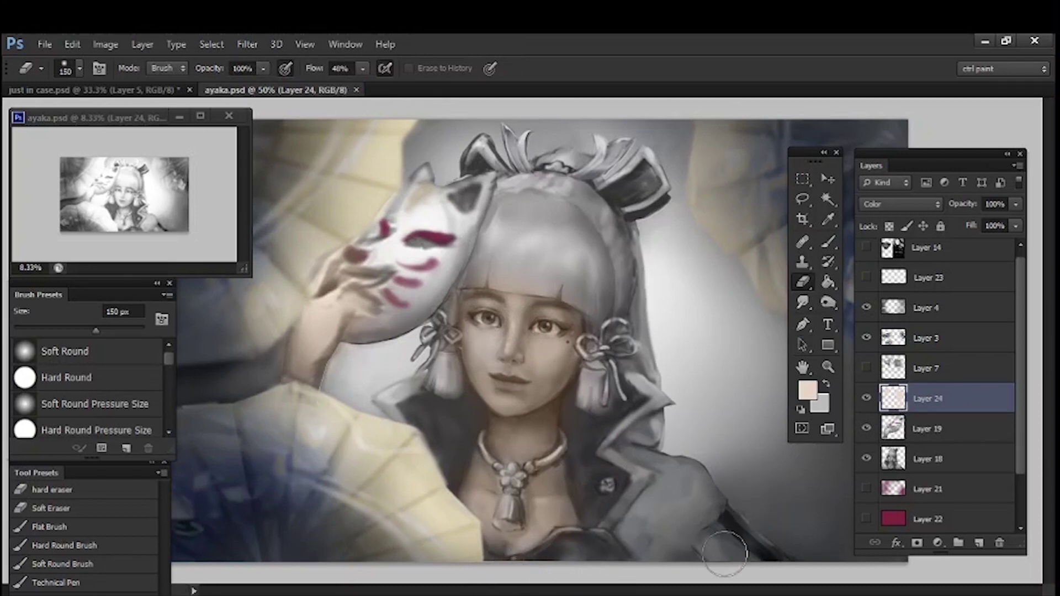
{"action": "left_click", "coordinate": [867, 399]}
{"action": "left_click", "coordinate": [867, 400]}
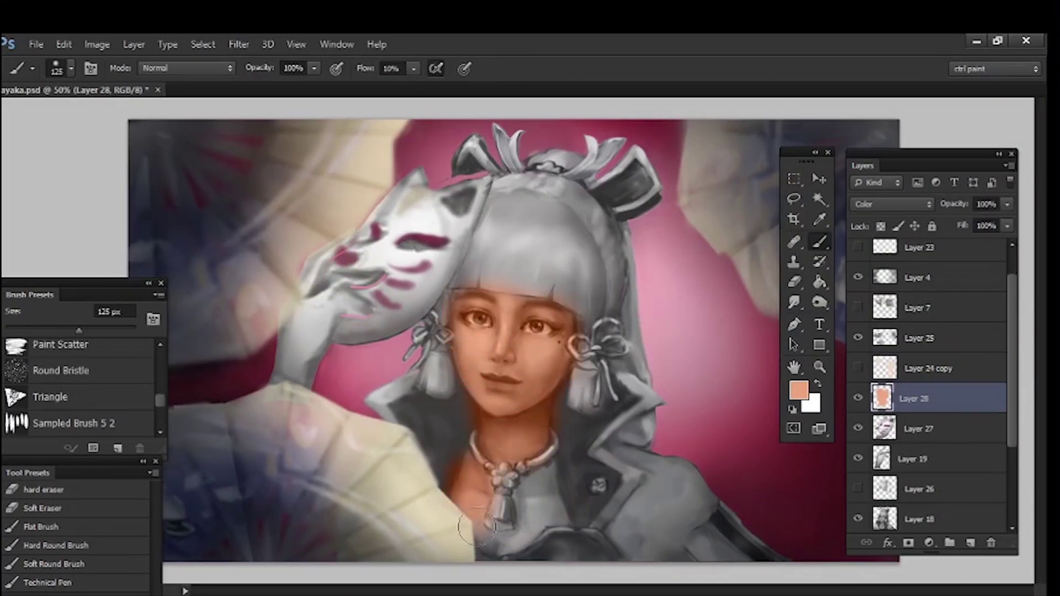
Step: Show the skin tint on Layer 24 copy, and make Layer 27 active for painting with the Brush tool
{"action": "left_click", "coordinate": [858, 368]}
{"action": "left_click", "coordinate": [928, 369]}
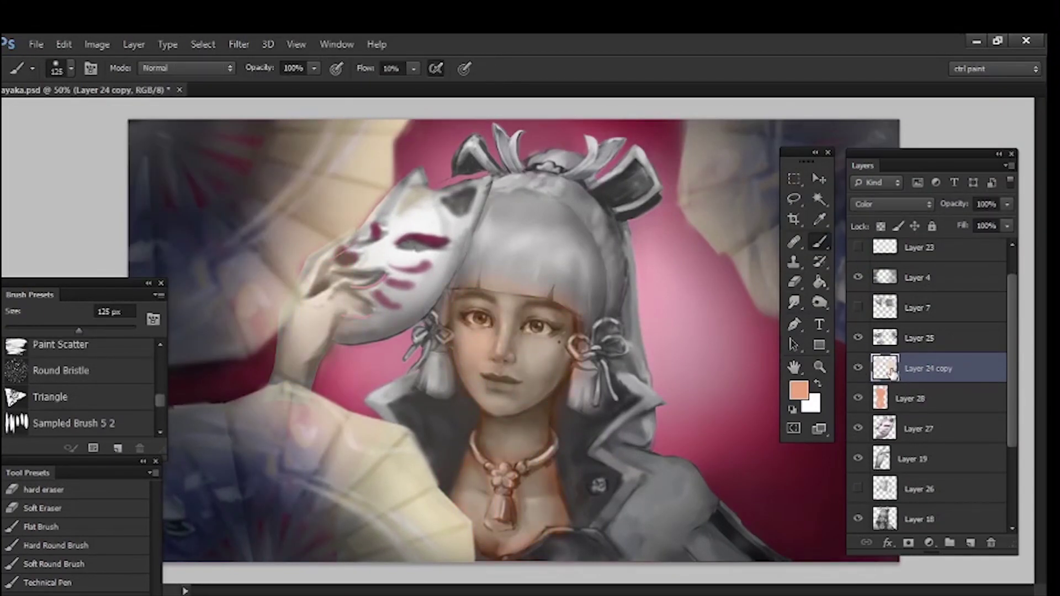
{"action": "key", "text": "e"}
{"action": "key", "text": "w"}
{"action": "left_click", "coordinate": [919, 429]}
{"action": "key", "text": "b"}
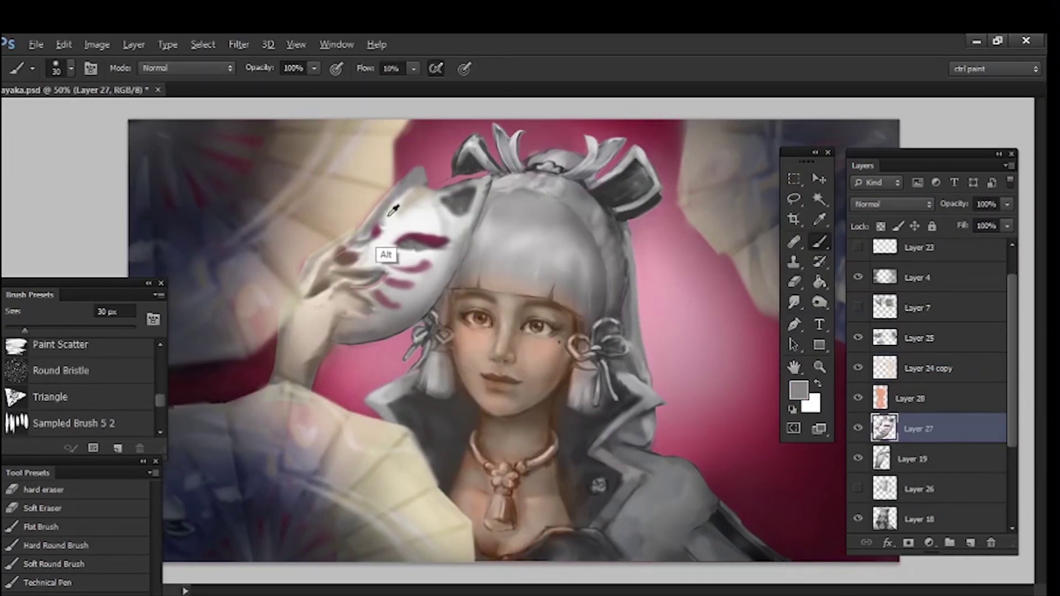
Step: Show Layer 26 and paint over the fox mask's red markings on Layer 27 with a soft round brush
{"action": "left_click", "coordinate": [919, 519]}
{"action": "left_click", "coordinate": [858, 488]}
{"action": "left_click", "coordinate": [920, 429]}
{"action": "key", "text": "e"}
{"action": "left_click", "coordinate": [54, 564]}
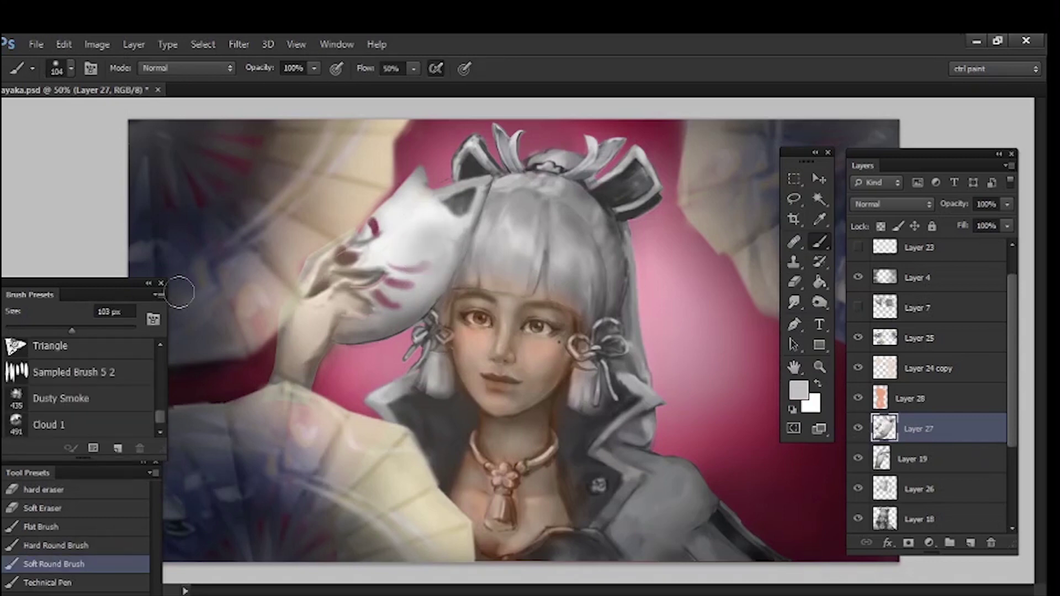
{"action": "left_click", "coordinate": [57, 362]}
Step: Hide Layer 24 copy, Layer 28 and Layer 19 to isolate the fox mask on Layer 27
{"action": "left_click", "coordinate": [858, 368]}
{"action": "left_click", "coordinate": [858, 399]}
{"action": "left_click", "coordinate": [858, 458]}
{"action": "left_click", "coordinate": [858, 428]}
{"action": "left_click", "coordinate": [858, 428]}
Step: Adjust the fox mask's tones on Layer 27 with Curves, lowering input 182 to output 139
{"action": "key", "text": "e"}
{"action": "key", "text": "ctrl+m"}
{"action": "left_click_drag", "start_coordinate": [919, 303], "coordinate": [918, 336]}
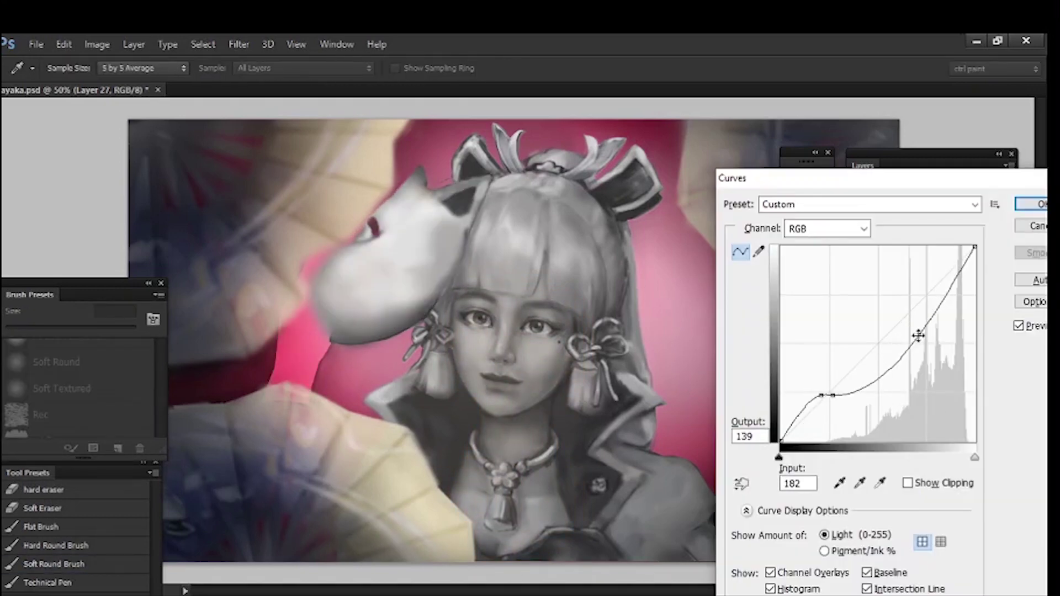
{"action": "left_click", "coordinate": [1034, 206]}
Step: Add a new layer above Layer 27, and repaint the fox mask's far ear on Layer 27
{"action": "key", "text": "b"}
{"action": "left_click", "coordinate": [970, 543]}
{"action": "left_click", "coordinate": [920, 459]}
{"action": "key", "text": "e"}
{"action": "key", "text": "b"}
{"action": "left_click_drag", "start_coordinate": [415, 178], "coordinate": [410, 189]}
{"action": "key", "text": "e"}
Step: Paint the mask's far eye and brow marking on Layer 29 with a sampled dark red
{"action": "left_click", "coordinate": [920, 429]}
{"action": "key", "text": "b"}
{"action": "left_click", "coordinate": [374, 227], "text": "alt"}
{"action": "left_click_drag", "start_coordinate": [371, 219], "coordinate": [377, 235]}
{"action": "left_click_drag", "start_coordinate": [389, 206], "coordinate": [397, 205]}
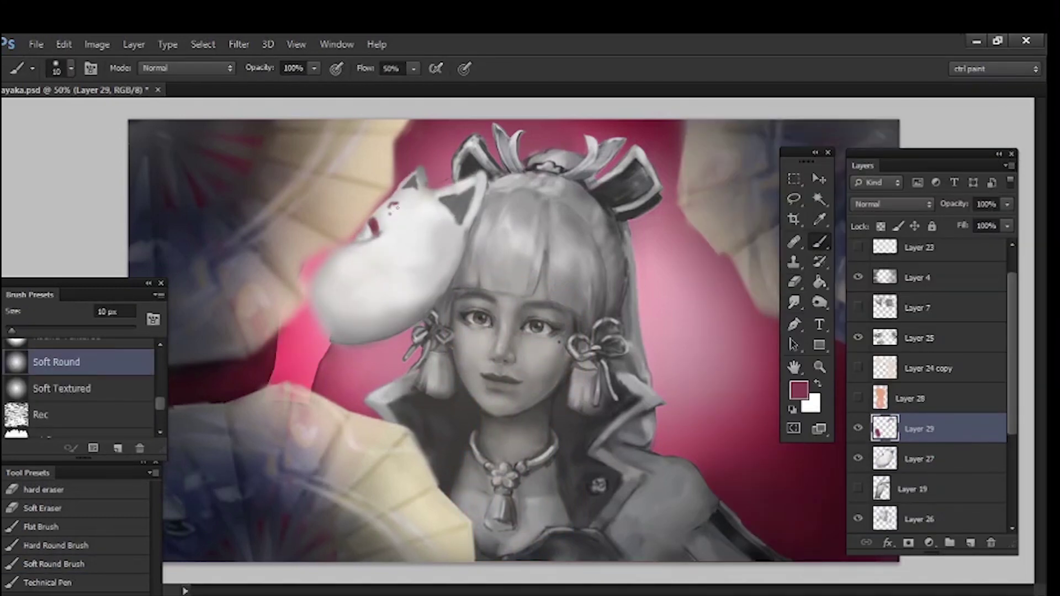
Step: Paint the mask's nose, mouth and near-eye markings on Layer 29 with a 10 px brush, cleaning them with the Eraser
{"action": "left_click_drag", "start_coordinate": [341, 251], "coordinate": [360, 257]}
{"action": "key", "text": "e"}
{"action": "key", "text": "b"}
{"action": "left_click_drag", "start_coordinate": [338, 269], "coordinate": [361, 295]}
{"action": "key", "text": "e"}
{"action": "mouse_move", "coordinate": [399, 254]}
{"action": "left_mouse_down"}
{"action": "mouse_move", "coordinate": [424, 265]}
{"action": "mouse_move", "coordinate": [464, 244]}
{"action": "left_mouse_up"}
{"action": "key", "text": "b"}
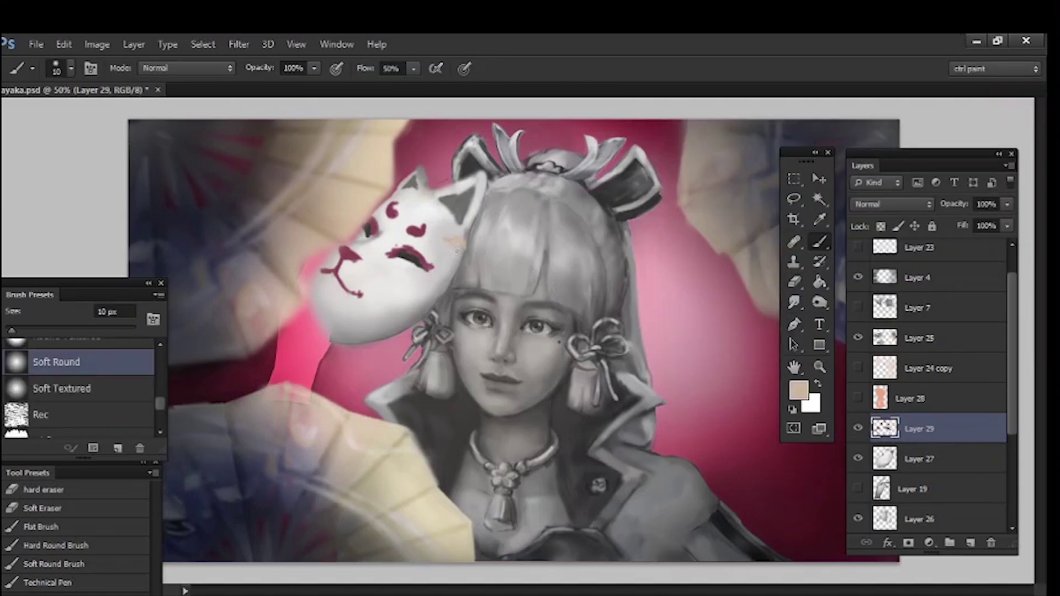
Step: Paint red cheek stripes and tan patches on the fox mask on Layer 29, toggling the layer to check them
{"action": "left_click_drag", "start_coordinate": [386, 270], "coordinate": [428, 288]}
{"action": "left_click", "coordinate": [857, 429]}
{"action": "left_click", "coordinate": [858, 429]}
{"action": "key", "text": "l"}
{"action": "key", "text": "b"}
{"action": "left_click", "coordinate": [422, 204], "text": "alt"}
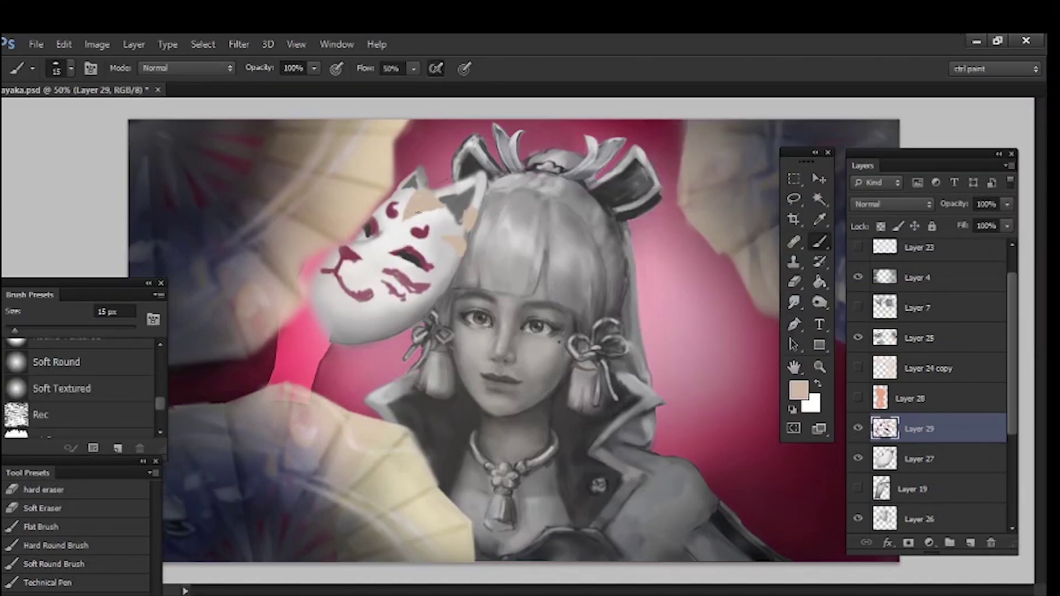
Step: Lasso the markings around the mask's near eye on Layer 29 and reshape them with Free Transform
{"action": "key", "text": "l"}
{"action": "left_click_drag", "start_coordinate": [400, 241], "coordinate": [385, 253]}
{"action": "key", "text": "ctrl+t"}
{"action": "left_click_drag", "start_coordinate": [458, 279], "coordinate": [460, 269]}
{"action": "key", "text": "Return"}
{"action": "key", "text": "ctrl+d"}
{"action": "key", "text": "e"}
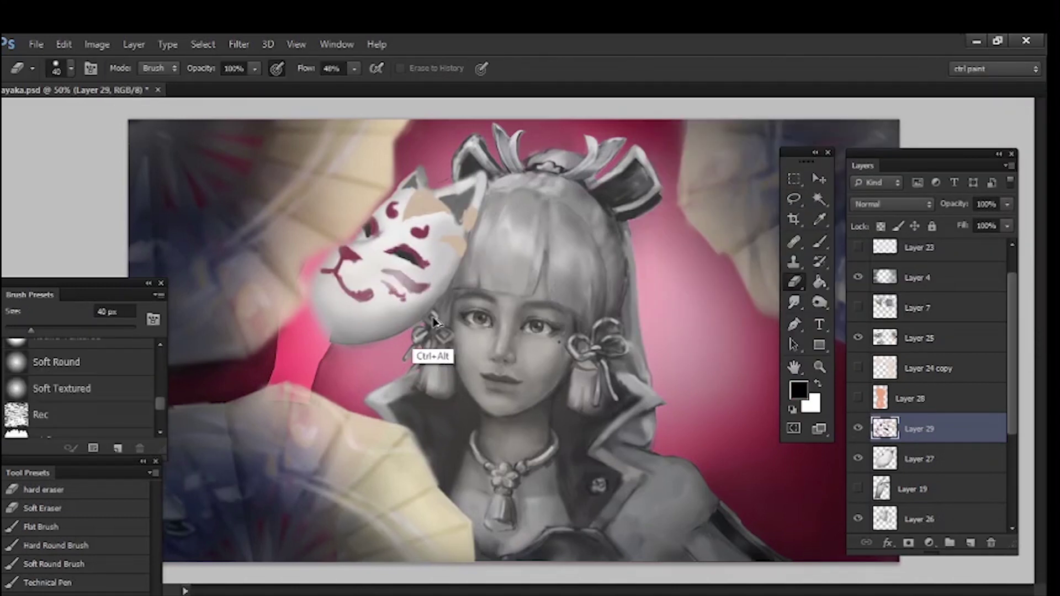
Step: Shade the fox mask's lower edge on Layer 27, and move Layers 29 and 27 below Layer 19
{"action": "key", "text": "b"}
{"action": "left_click", "coordinate": [387, 327], "text": "ctrl"}
{"action": "mouse_move", "coordinate": [411, 323]}
{"action": "left_mouse_down"}
{"action": "mouse_move", "coordinate": [353, 340]}
{"action": "mouse_move", "coordinate": [330, 306]}
{"action": "left_mouse_up"}
{"action": "key", "text": "ctrl+shift+h"}
{"action": "key", "text": "ctrl+["}
Step: Lasso the mask's near side on Layer 27 and shade its chin inside the selection with a 175 px grey brush
{"action": "key", "text": "l"}
{"action": "left_click_drag", "start_coordinate": [544, 172], "coordinate": [614, 318]}
{"action": "key", "text": "b"}
{"action": "left_click_drag", "start_coordinate": [586, 276], "coordinate": [674, 334]}
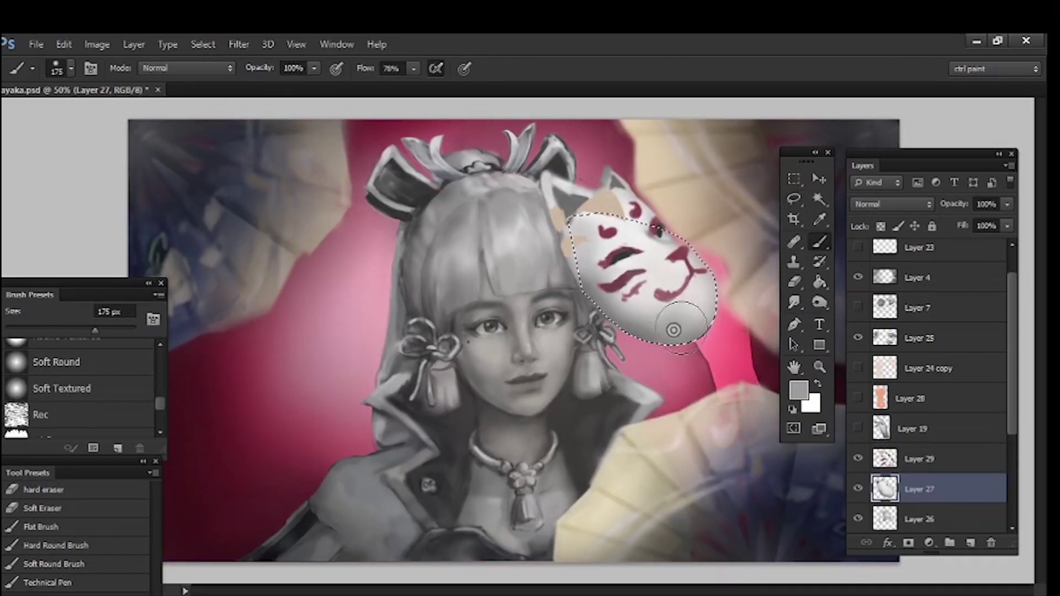
{"action": "mouse_move", "coordinate": [619, 314]}
{"action": "left_mouse_down"}
{"action": "mouse_move", "coordinate": [571, 254]}
{"action": "mouse_move", "coordinate": [605, 307]}
{"action": "left_mouse_up"}
Step: Hide the Layer 29 markings and smooth the mask's shading on Layer 27 with a near-white 150 px brush
{"action": "key", "text": "ctrl+shift+h"}
{"action": "left_click", "coordinate": [858, 459]}
{"action": "left_click_drag", "start_coordinate": [437, 271], "coordinate": [387, 326]}
{"action": "left_click", "coordinate": [858, 459]}
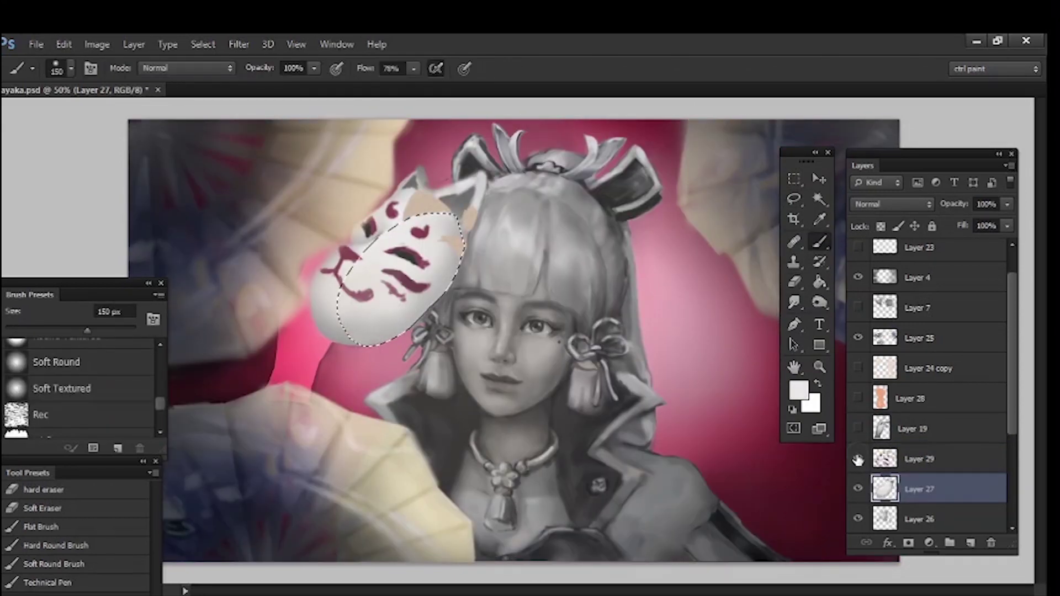
{"action": "left_click", "coordinate": [858, 459]}
{"action": "key", "text": "ctrl+shift+h"}
{"action": "left_click_drag", "start_coordinate": [663, 257], "coordinate": [698, 295]}
Step: Lasso the fox mask's near ear on Layer 27 and reshape it with Free Transform
{"action": "left_click", "coordinate": [795, 201]}
{"action": "left_click_drag", "start_coordinate": [544, 171], "coordinate": [569, 231]}
{"action": "key", "text": "ctrl+t"}
{"action": "left_click_drag", "start_coordinate": [555, 202], "coordinate": [569, 237]}
{"action": "key", "text": "Return"}
{"action": "key", "text": "ctrl+d"}
Step: Choose the Soft Textured brush, show the Layer 29 markings again and set that layer's fill to 89%
{"action": "key", "text": "b"}
{"action": "left_click", "coordinate": [62, 389]}
{"action": "key", "text": "ctrl+shift+h"}
{"action": "left_click", "coordinate": [858, 459]}
{"action": "left_click", "coordinate": [919, 459]}
{"action": "left_click", "coordinate": [1007, 226]}
{"action": "left_click_drag", "start_coordinate": [1012, 244], "coordinate": [1003, 245]}
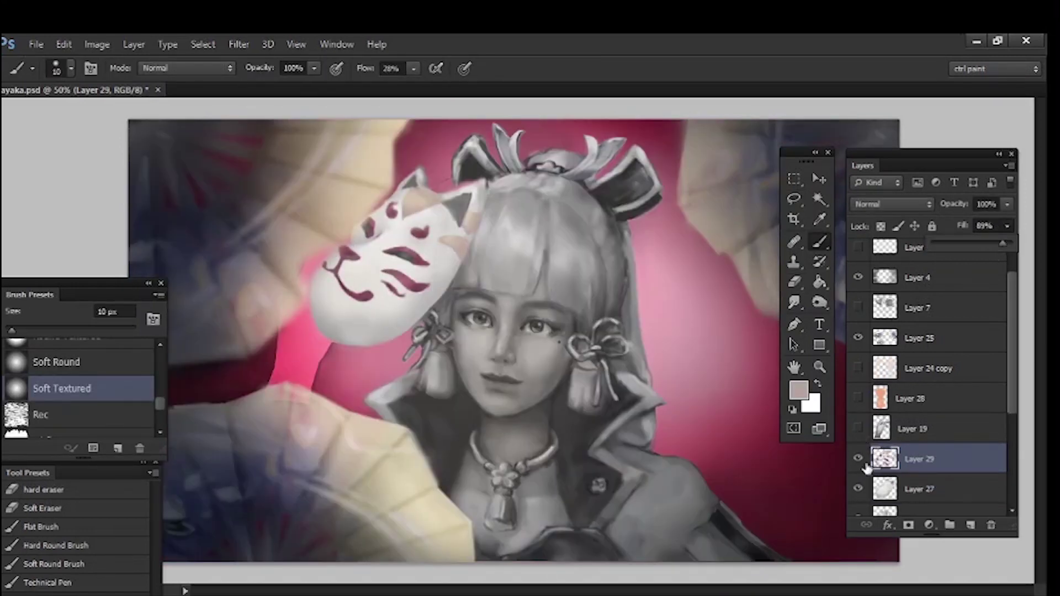
{"action": "left_click", "coordinate": [921, 488]}
{"action": "key", "text": "ctrl+m"}
{"action": "left_click_drag", "start_coordinate": [835, 386], "coordinate": [917, 320]}
{"action": "left_click_drag", "start_coordinate": [837, 407], "coordinate": [822, 428]}
{"action": "left_click", "coordinate": [842, 401]}
{"action": "left_click", "coordinate": [1039, 226]}
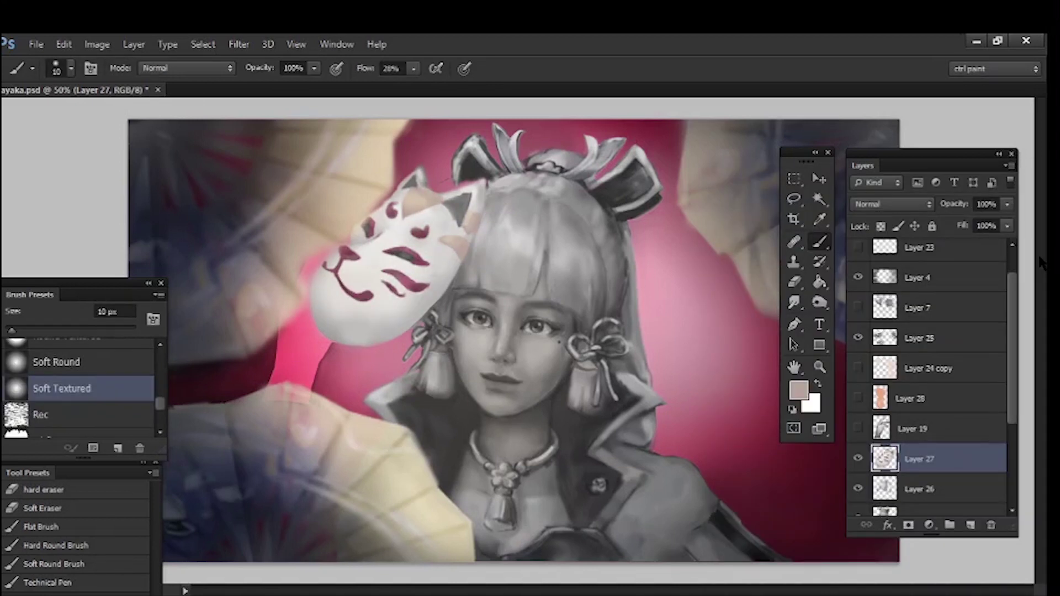
Step: Increase the fox mask's contrast on Layer 27 with an S-shaped Curves adjustment, lowering input 94 to output 70
{"action": "key", "text": "ctrl+m"}
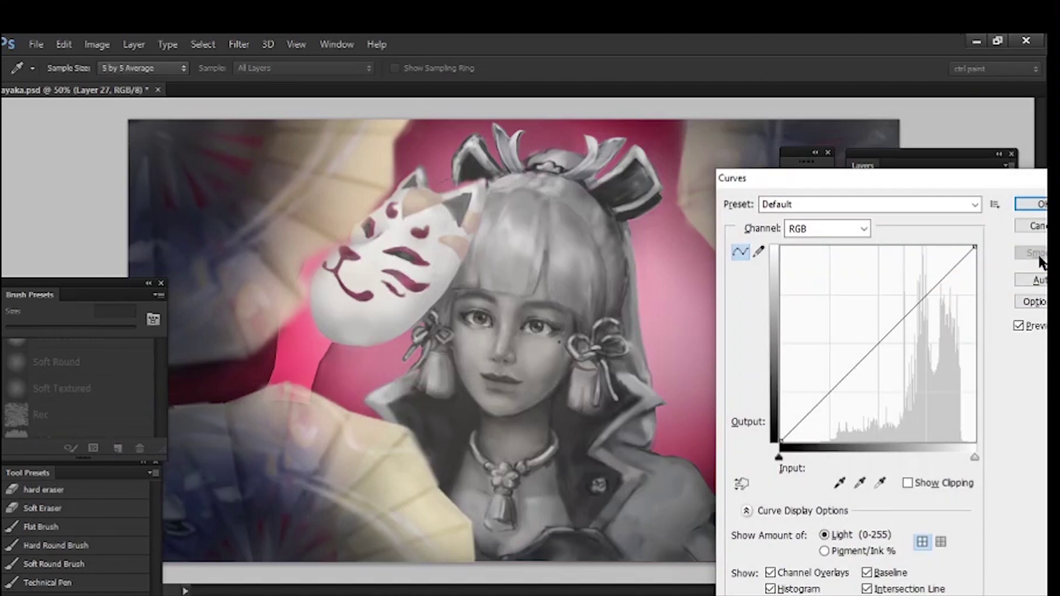
{"action": "left_click_drag", "start_coordinate": [839, 383], "coordinate": [833, 406]}
{"action": "left_click_drag", "start_coordinate": [923, 298], "coordinate": [923, 279]}
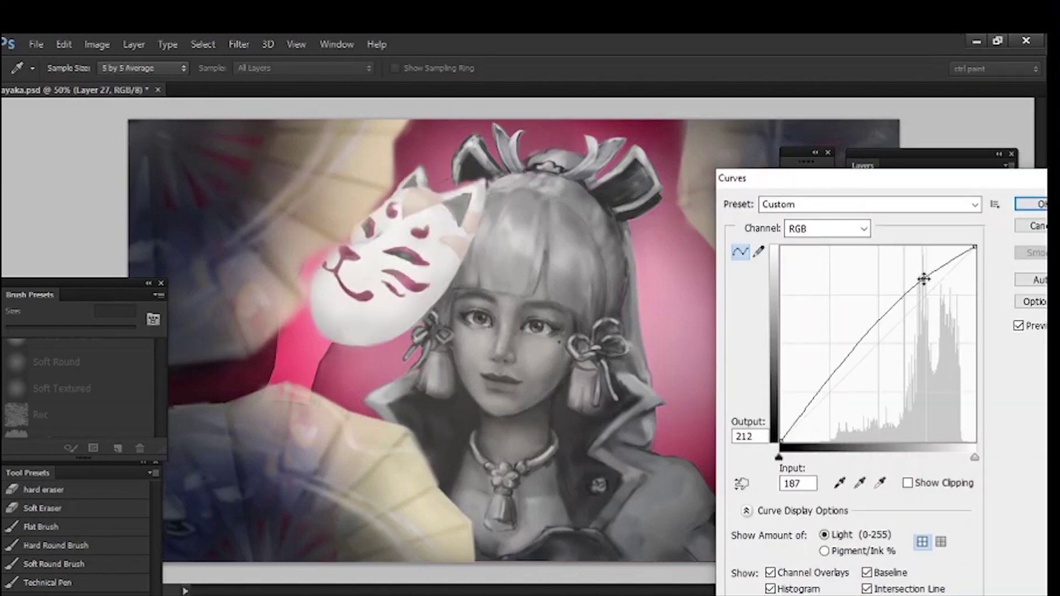
{"action": "left_click_drag", "start_coordinate": [833, 407], "coordinate": [855, 393]}
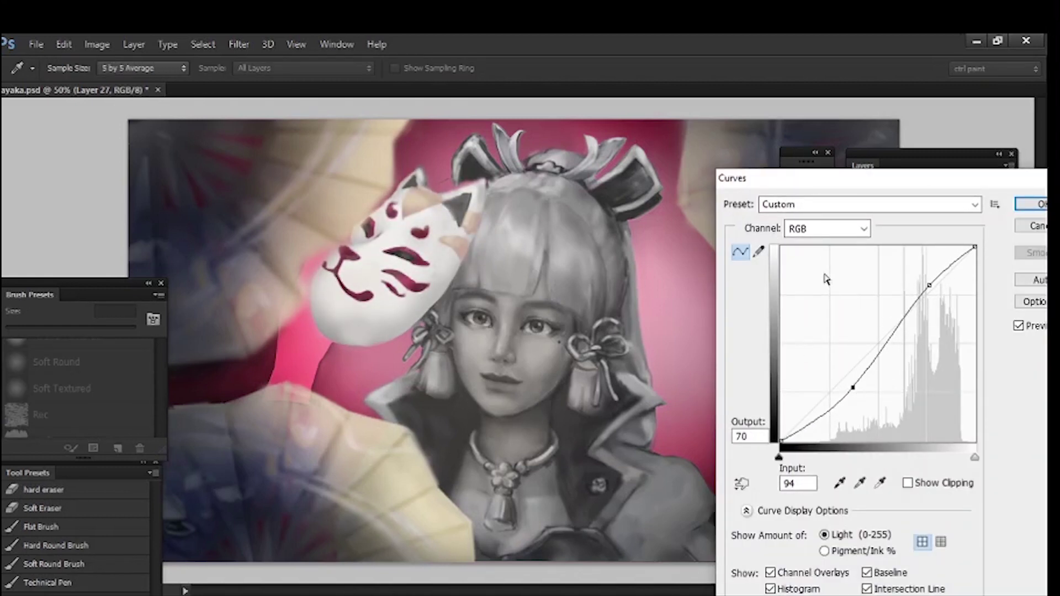
{"action": "left_click_drag", "start_coordinate": [845, 178], "coordinate": [758, 161]}
{"action": "left_click", "coordinate": [955, 187]}
Step: Darken the inside of the mask's near ear on Layer 27 with a Soft Textured brush at up to 40 px
{"action": "key", "text": "e"}
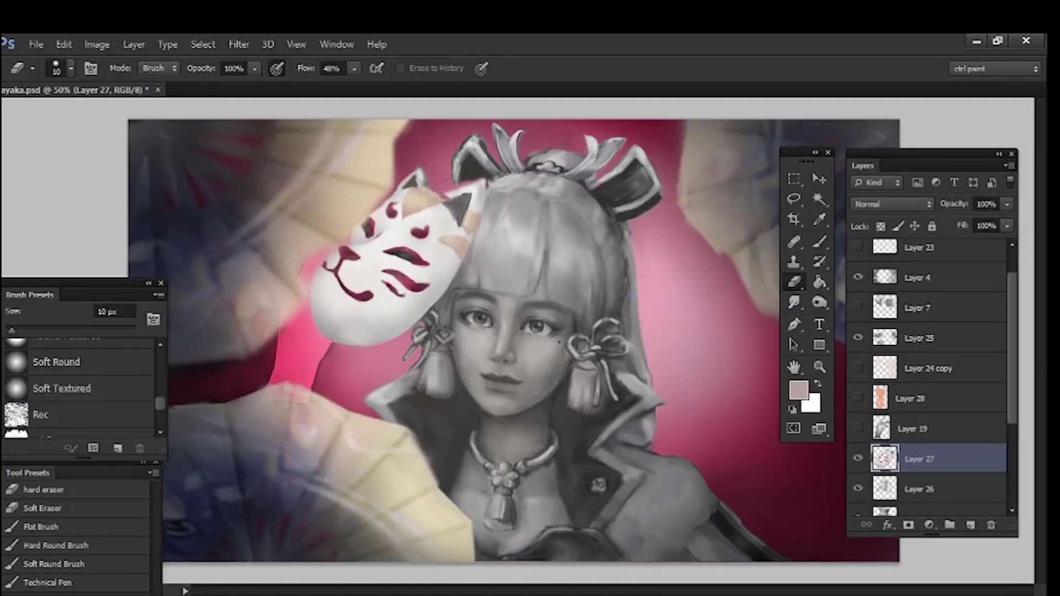
{"action": "key", "text": "ctrl+plus"}
{"action": "key", "text": "ctrl+plus"}
{"action": "key", "text": "b"}
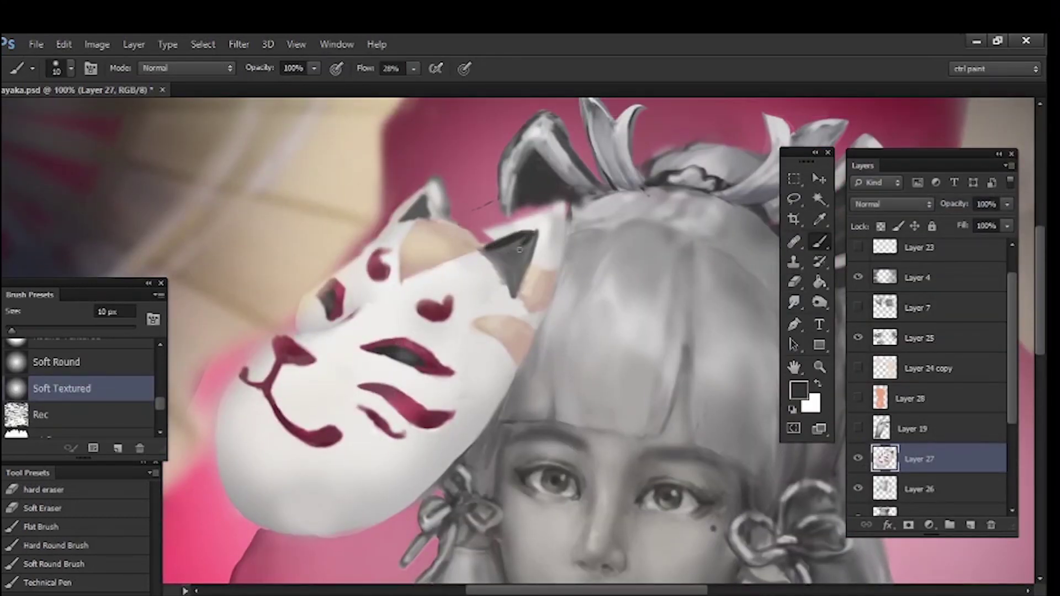
{"action": "key", "text": "bracketright"}
{"action": "key", "text": "bracketright"}
{"action": "key", "text": "bracketright"}
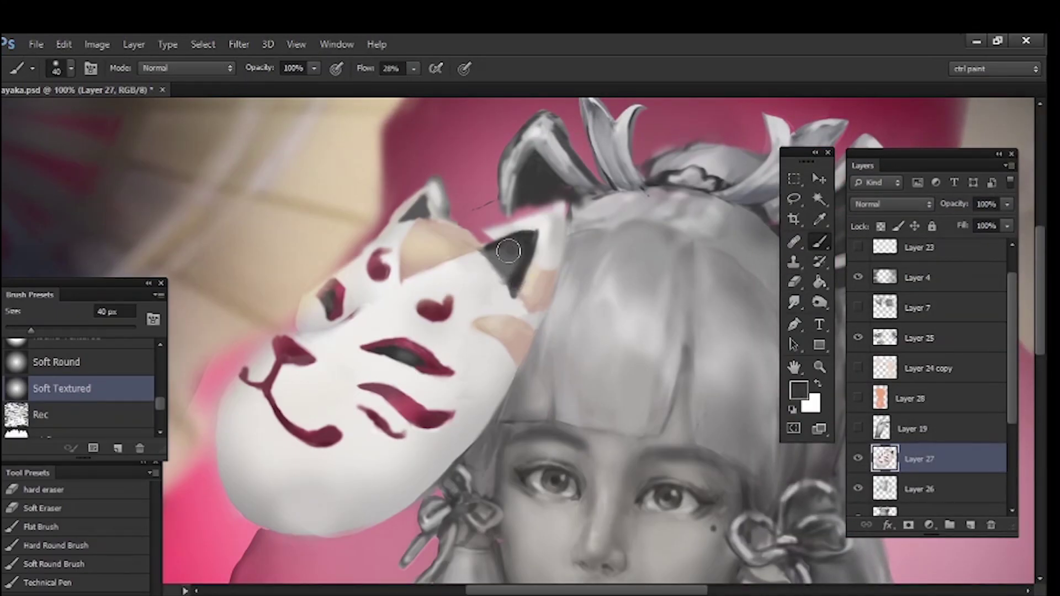
{"action": "key", "text": "bracketleft"}
{"action": "left_click", "coordinate": [486, 237], "text": "alt"}
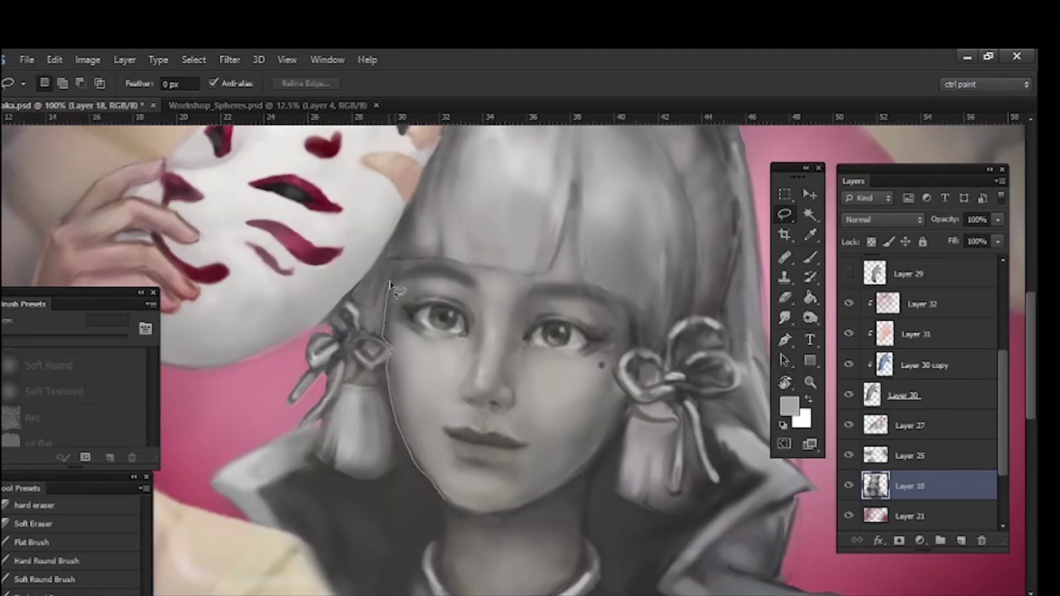
Step: Outline the character's face and neck on Layer 18 with the Lasso
{"action": "mouse_move", "coordinate": [407, 244]}
{"action": "left_mouse_down"}
{"action": "mouse_move", "coordinate": [628, 295]}
{"action": "mouse_move", "coordinate": [471, 494]}
{"action": "mouse_move", "coordinate": [544, 490]}
{"action": "left_mouse_up"}
{"action": "mouse_move", "coordinate": [500, 558]}
{"action": "left_mouse_down"}
{"action": "mouse_move", "coordinate": [504, 531]}
{"action": "mouse_move", "coordinate": [588, 536]}
{"action": "mouse_move", "coordinate": [621, 592]}
{"action": "left_mouse_up"}
{"action": "left_click_drag", "start_coordinate": [613, 591], "coordinate": [592, 437]}
{"action": "mouse_move", "coordinate": [596, 447]}
{"action": "left_mouse_down"}
{"action": "mouse_move", "coordinate": [468, 455]}
{"action": "mouse_move", "coordinate": [507, 481]}
{"action": "left_mouse_up"}
{"action": "left_click_drag", "start_coordinate": [464, 469], "coordinate": [387, 433]}
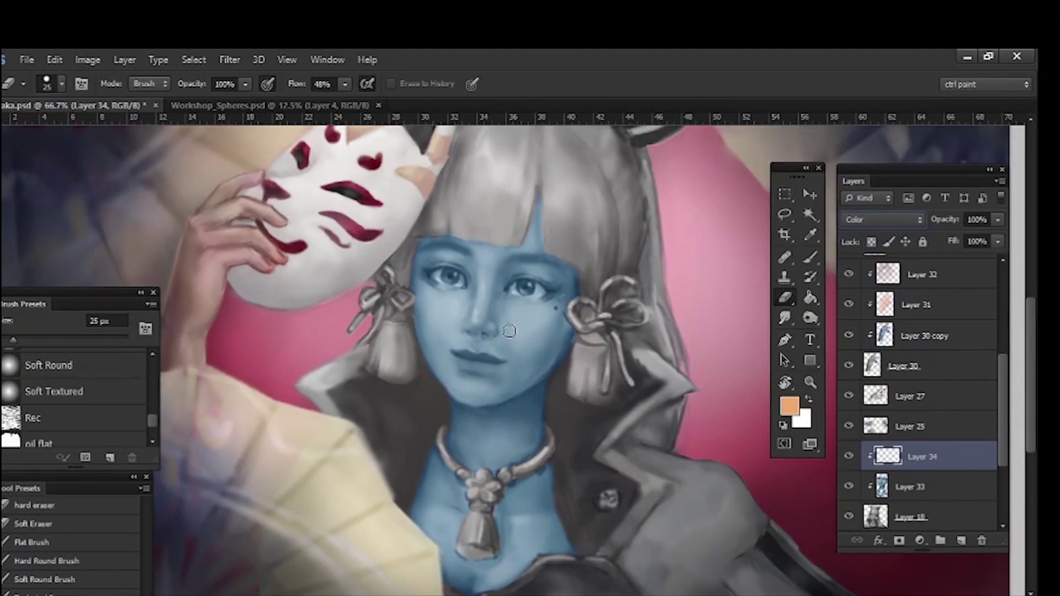
Step: Tint the face, neck and chest on the Color-mode Layer 34 with orange skin tones, using a Soft Textured brush
{"action": "left_click_drag", "start_coordinate": [504, 331], "coordinate": [544, 339]}
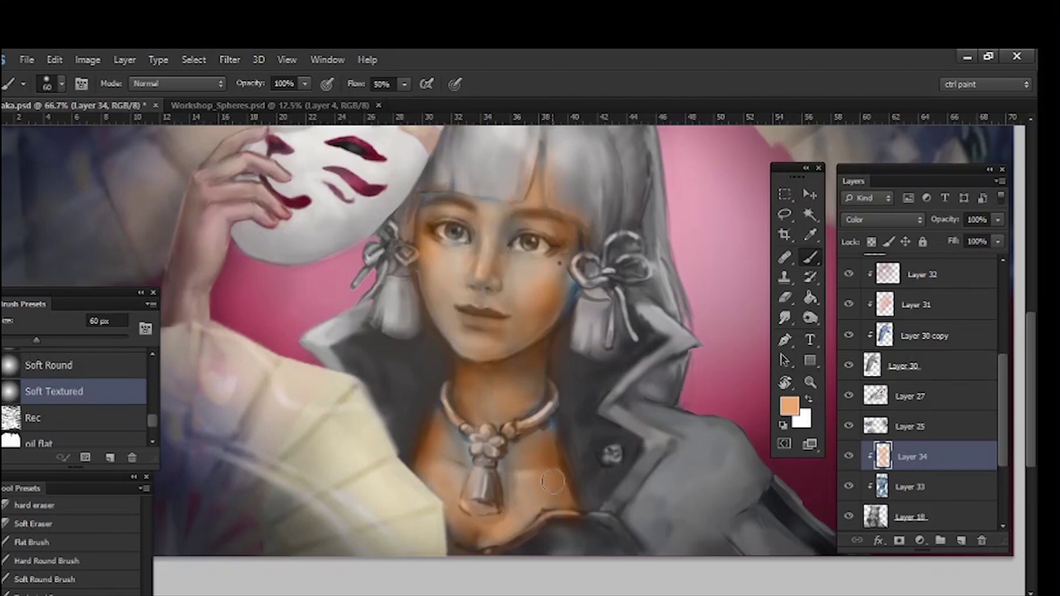
{"action": "key", "text": "ctrl+minus"}
{"action": "key", "text": "ctrl+plus"}
{"action": "key", "text": "ctrl+plus"}
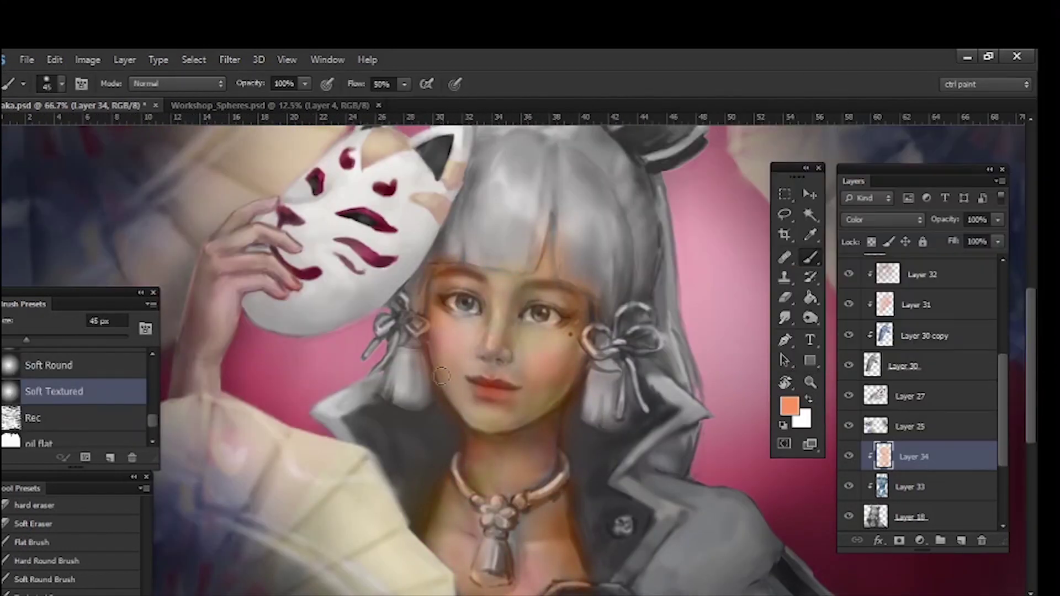
{"action": "key", "text": "ctrl+plus"}
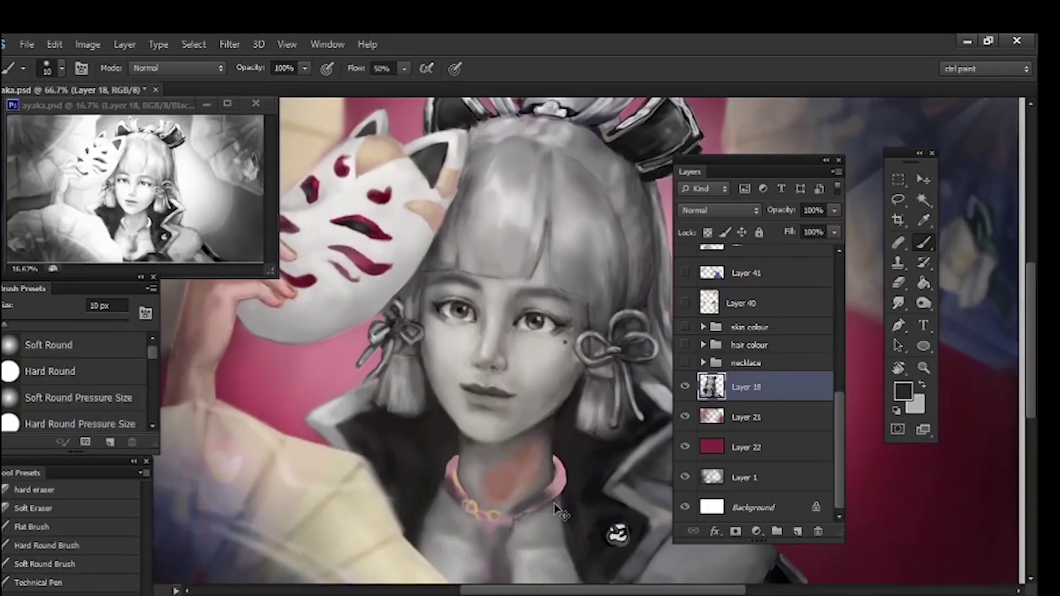
Step: Retouch the skin beside the beauty mark on Layer 18 with sampled greys and a 20 px brush
{"action": "left_click", "coordinate": [590, 372], "text": "alt"}
{"action": "key", "text": "ctrl+minus"}
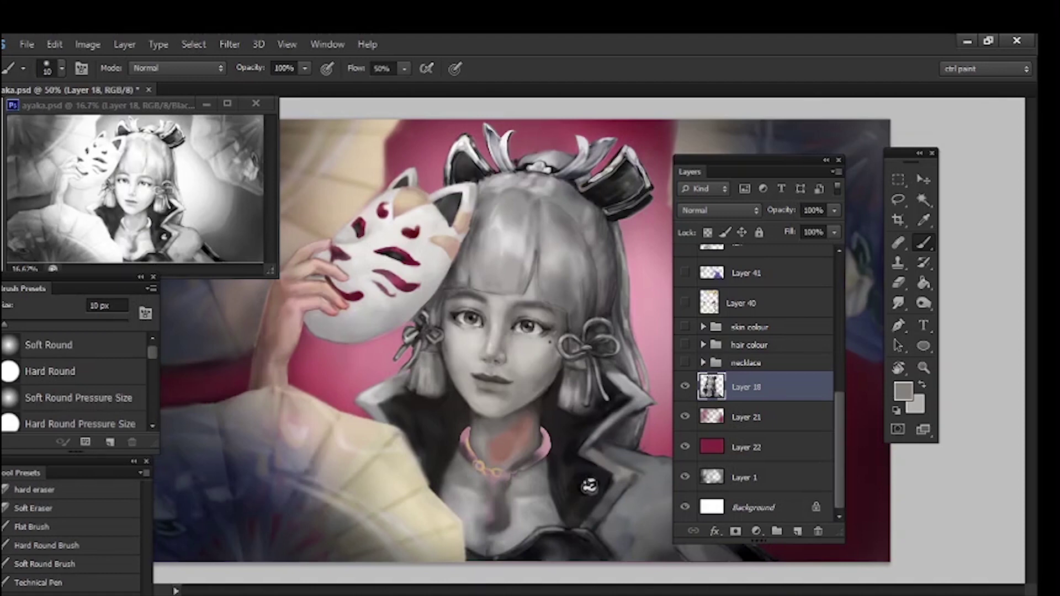
{"action": "key", "text": "ctrl+plus"}
{"action": "key", "text": "ctrl+plus"}
{"action": "key", "text": "bracketright"}
{"action": "left_click", "coordinate": [599, 332], "text": "alt"}
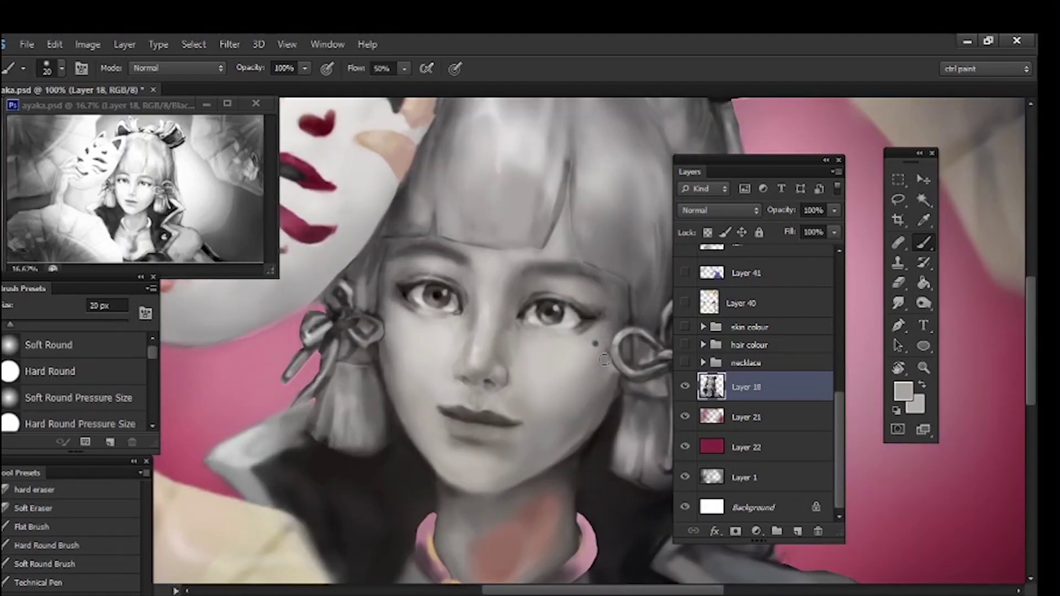
Step: Retouch the skin around both eyes on Layer 18 with sampled greys, using an 8 to 20 px brush
{"action": "left_click", "coordinate": [584, 293], "text": "alt"}
{"action": "left_click", "coordinate": [582, 318], "text": "alt"}
{"action": "key", "text": "bracketleft"}
{"action": "left_click", "coordinate": [420, 272], "text": "alt"}
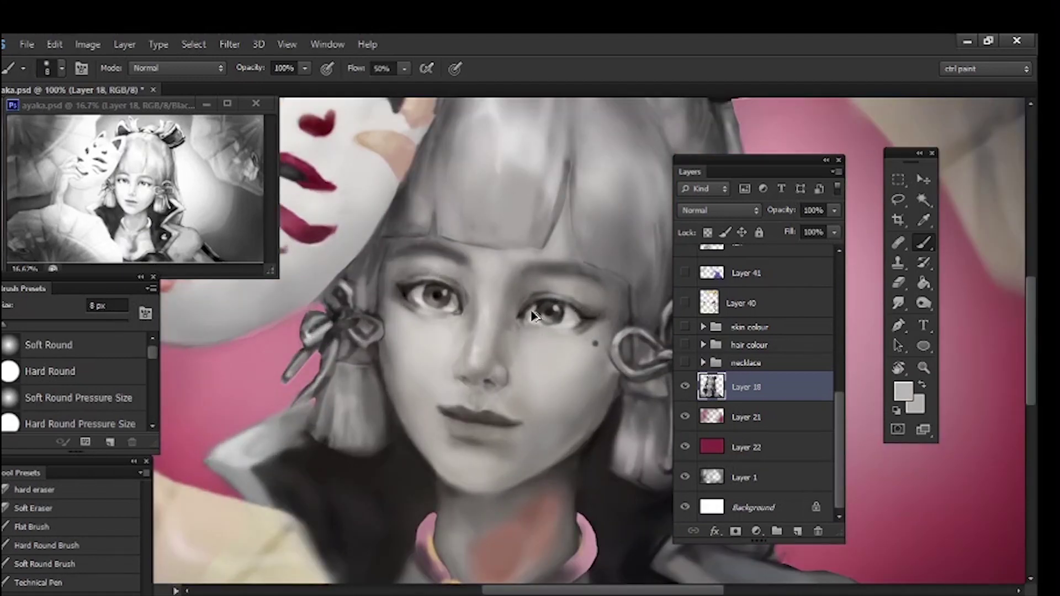
{"action": "key", "text": "bracketright"}
{"action": "key", "text": "bracketright"}
{"action": "key", "text": "bracketright"}
{"action": "key", "text": "bracketright"}
{"action": "left_click", "coordinate": [408, 272], "text": "alt"}
Step: Define the far cheek's edge beside the hair on Layer 18 with sampled greys and a fine 5 px brush
{"action": "left_click", "coordinate": [388, 348], "text": "alt"}
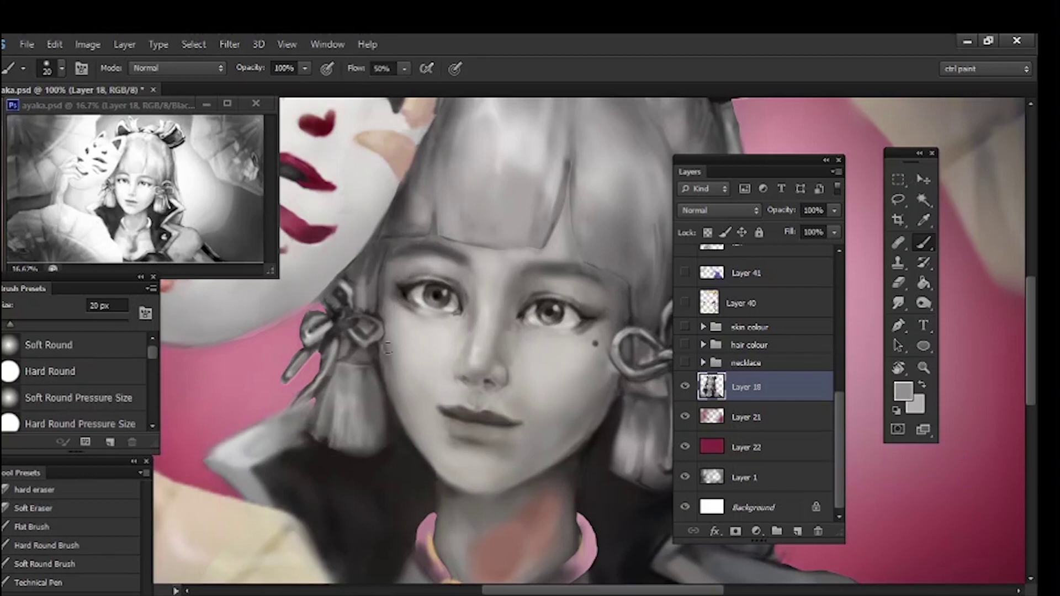
{"action": "key", "text": "bracketleft"}
{"action": "key", "text": "bracketleft"}
{"action": "key", "text": "bracketleft"}
{"action": "key", "text": "bracketleft"}
{"action": "key", "text": "bracketleft"}
{"action": "key", "text": "bracketleft"}
{"action": "key", "text": "bracketleft"}
{"action": "left_click", "coordinate": [380, 365], "text": "alt"}
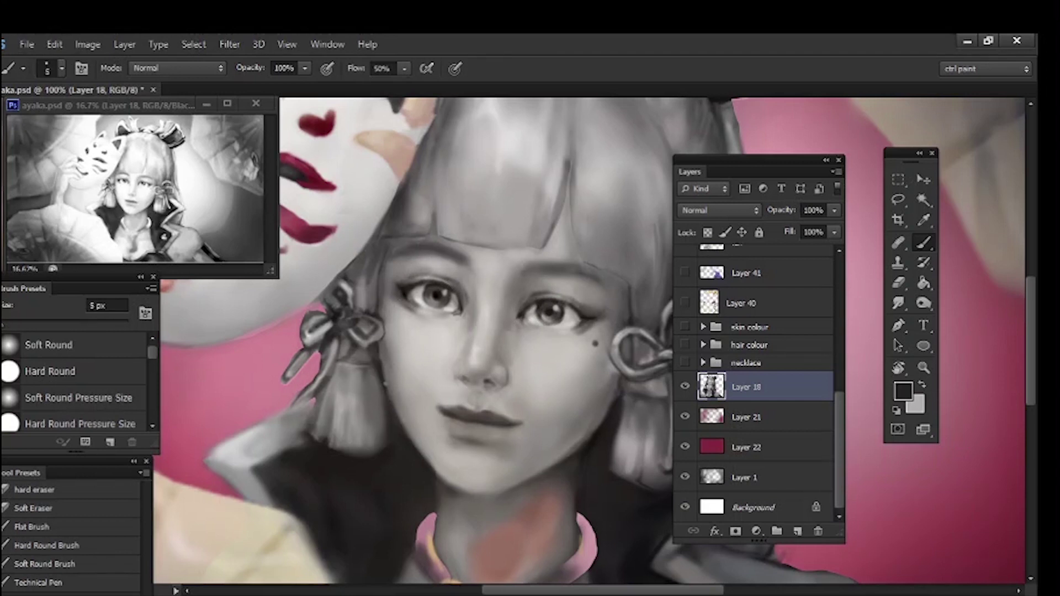
Step: Refine the hair tassel beside the far cheek on Layer 18 with sampled greys and a gradually larger brush
{"action": "left_click", "coordinate": [368, 390], "text": "alt"}
{"action": "mouse_move", "coordinate": [377, 417]}
{"action": "left_mouse_down"}
{"action": "mouse_move", "coordinate": [377, 446]}
{"action": "mouse_move", "coordinate": [371, 402]}
{"action": "mouse_move", "coordinate": [373, 441]}
{"action": "left_mouse_up"}
{"action": "left_click", "coordinate": [366, 402], "text": "alt"}
{"action": "left_click", "coordinate": [375, 423], "text": "alt"}
{"action": "key", "text": "bracketright"}
{"action": "key", "text": "bracketright"}
{"action": "key", "text": "bracketright"}
{"action": "key", "text": "bracketright"}
{"action": "key", "text": "bracketright"}
{"action": "key", "text": "bracketright"}
{"action": "key", "text": "bracketright"}
{"action": "key", "text": "bracketright"}
{"action": "left_click", "coordinate": [366, 401], "text": "alt"}
{"action": "left_click", "coordinate": [381, 418], "text": "alt"}
Step: Push the lower end of the near side's hair tassel and tie cords slightly upward with the Liquify filter
{"action": "key", "text": "ctrl+minus"}
{"action": "key", "text": "ctrl+shift+x"}
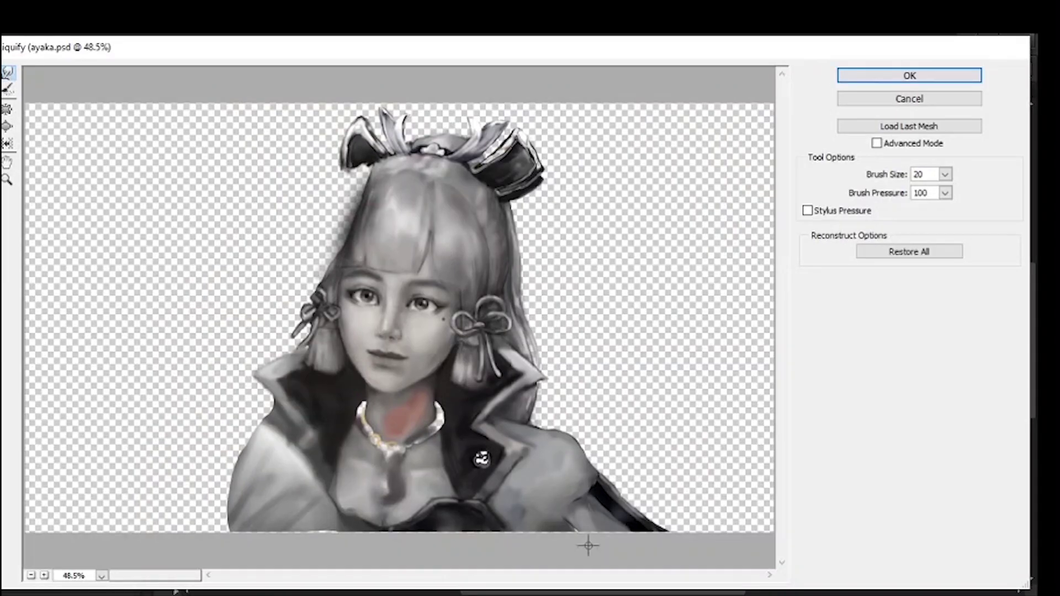
{"action": "left_click", "coordinate": [425, 353], "text": "ctrl"}
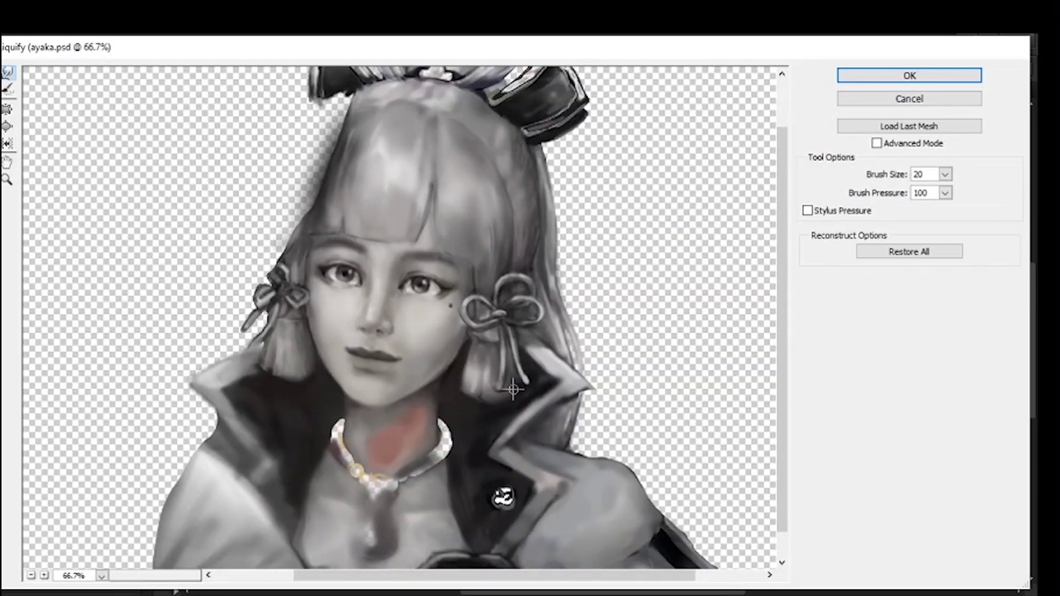
{"action": "left_click_drag", "start_coordinate": [513, 387], "coordinate": [509, 363]}
{"action": "key", "text": "Return"}
Step: Repaint the near hair tie's hanging cords on Layer 18 with sampled greys and a 7 px brush
{"action": "key", "text": "ctrl+plus"}
{"action": "key", "text": "ctrl+plus"}
{"action": "key", "text": "bracketleft"}
{"action": "key", "text": "bracketleft"}
{"action": "key", "text": "bracketleft"}
{"action": "key", "text": "bracketleft"}
{"action": "key", "text": "bracketleft"}
{"action": "key", "text": "bracketleft"}
{"action": "left_click", "coordinate": [436, 431], "text": "alt"}
{"action": "mouse_move", "coordinate": [419, 381]}
{"action": "left_mouse_down"}
{"action": "mouse_move", "coordinate": [411, 461]}
{"action": "mouse_move", "coordinate": [439, 475]}
{"action": "left_mouse_up"}
{"action": "left_click", "coordinate": [426, 436], "text": "alt"}
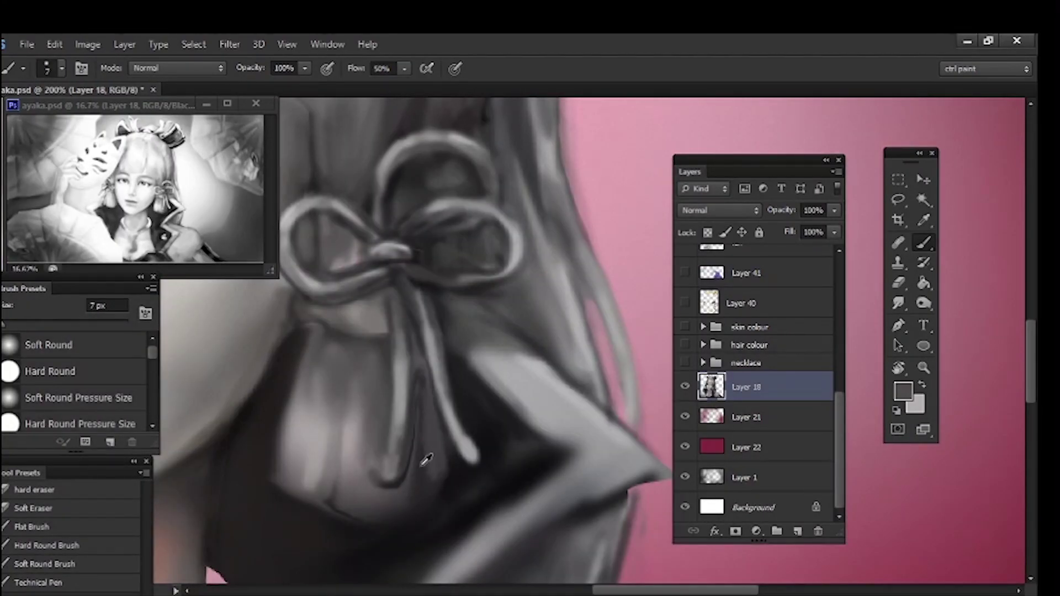
Step: Darken the gap between the near hair tie's two hanging cords on Layer 18 with a 6 px brush
{"action": "left_click", "coordinate": [426, 460], "text": "alt"}
{"action": "key", "text": "bracketright"}
{"action": "key", "text": "bracketright"}
{"action": "key", "text": "bracketright"}
{"action": "key", "text": "bracketright"}
{"action": "key", "text": "bracketleft"}
{"action": "key", "text": "bracketleft"}
{"action": "key", "text": "bracketleft"}
{"action": "key", "text": "bracketleft"}
{"action": "key", "text": "bracketleft"}
{"action": "left_click", "coordinate": [426, 406], "text": "alt"}
{"action": "left_click_drag", "start_coordinate": [418, 349], "coordinate": [420, 365]}
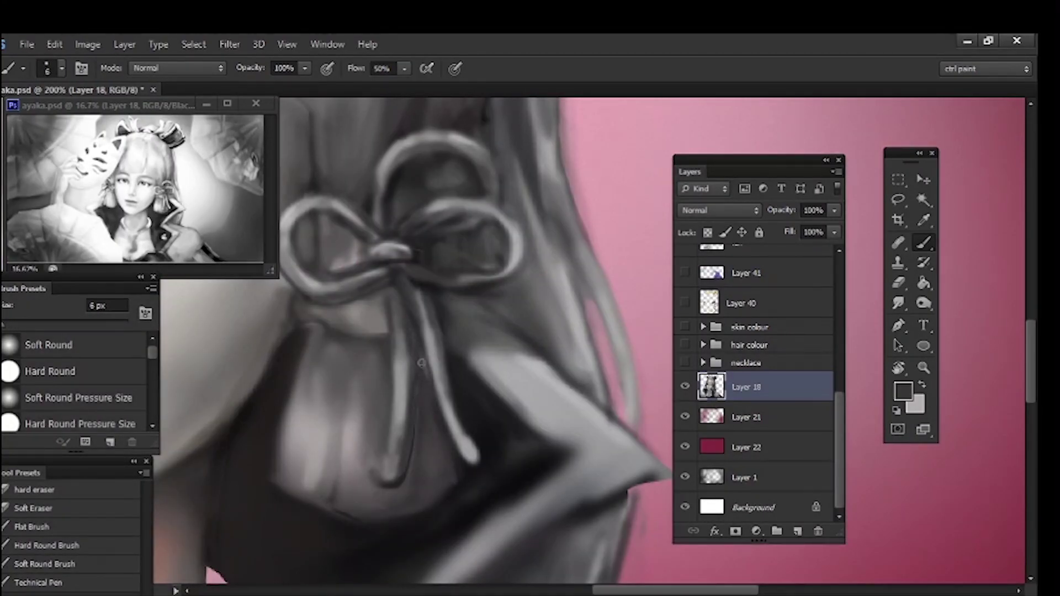
{"action": "left_click", "coordinate": [418, 406], "text": "alt"}
Step: Examine the portrait with the canvas flipped horizontally and restore its original orientation
{"action": "key", "text": "ctrl+minus"}
{"action": "key", "text": "ctrl+minus"}
{"action": "key", "text": "ctrl+plus"}
{"action": "left_click", "coordinate": [552, 383], "text": "alt"}
{"action": "key", "text": "ctrl+minus"}
{"action": "key", "text": "ctrl+minus"}
{"action": "key", "text": "ctrl+minus"}
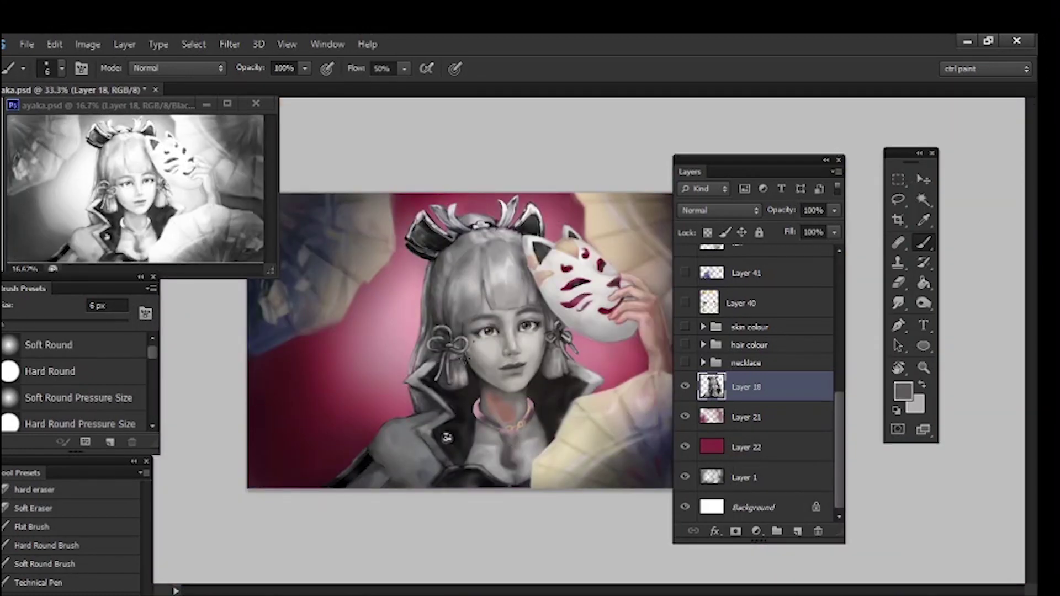
{"action": "key", "text": "ctrl+plus"}
{"action": "key", "text": "bracketright"}
{"action": "key", "text": "bracketright"}
{"action": "key", "text": "bracketright"}
{"action": "key", "text": "bracketright"}
{"action": "key", "text": "bracketright"}
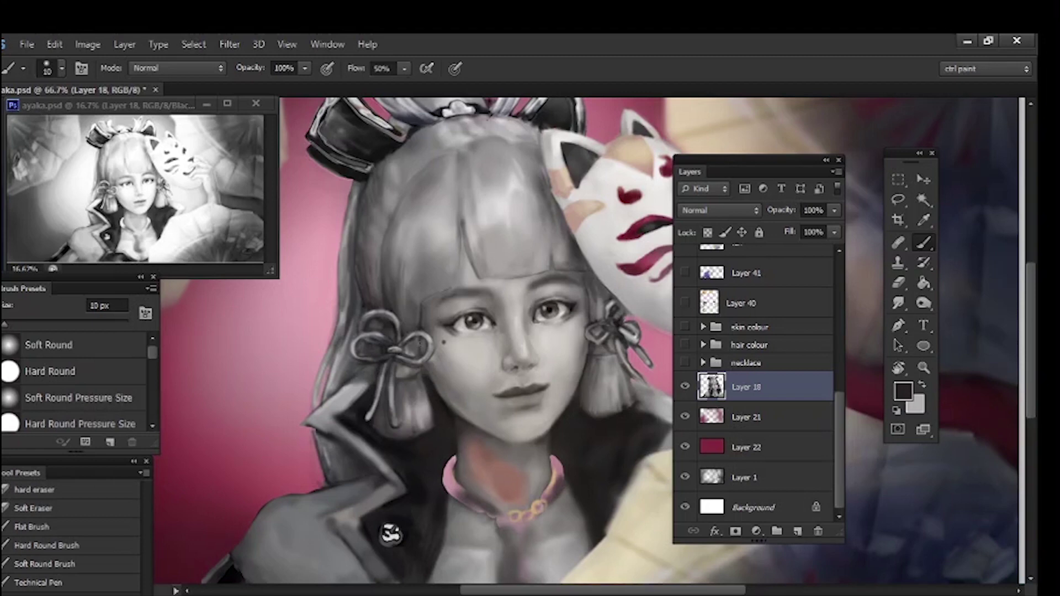
{"action": "key", "text": "ctrl+shift+h"}
Step: Retouch the cheek edge beside the near hair tie on Layer 18 with sampled greys and a 10 px brush
{"action": "left_click", "coordinate": [579, 371], "text": "alt"}
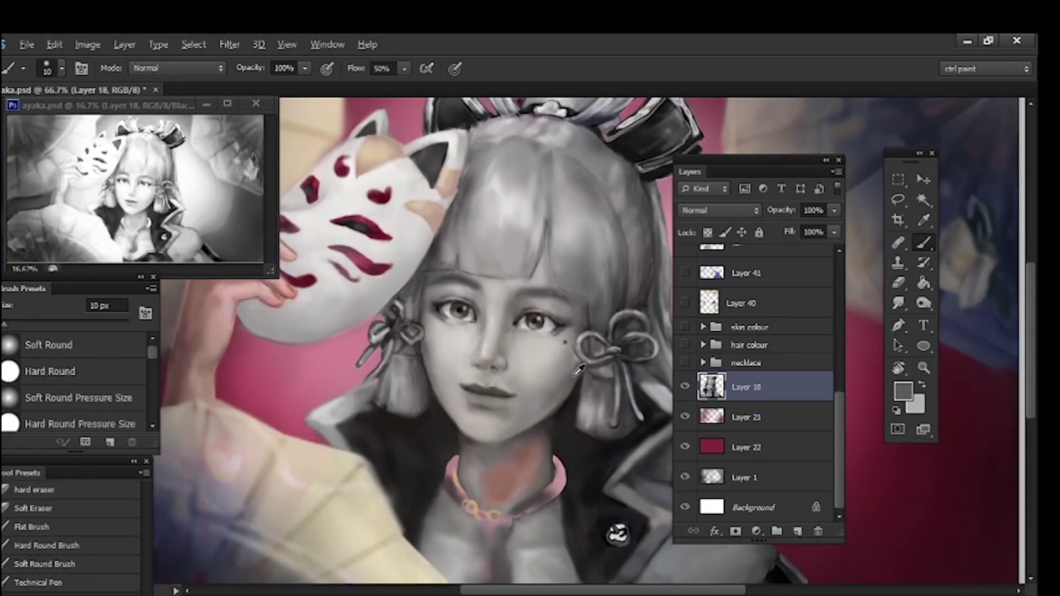
{"action": "left_click_drag", "start_coordinate": [686, 327], "coordinate": [685, 363]}
{"action": "left_click", "coordinate": [576, 359], "text": "alt"}
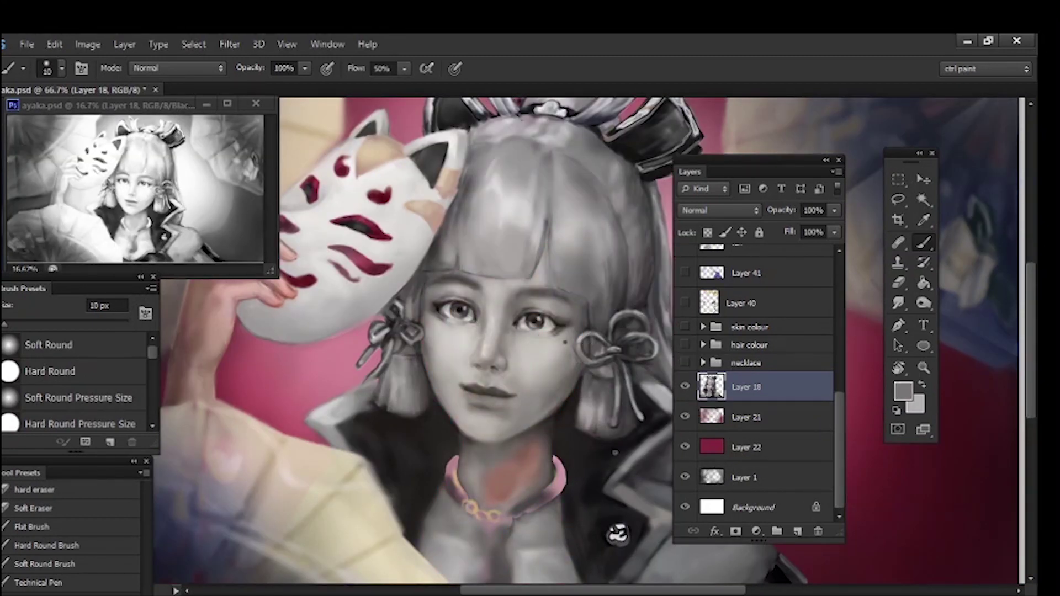
{"action": "key", "text": "ctrl+minus"}
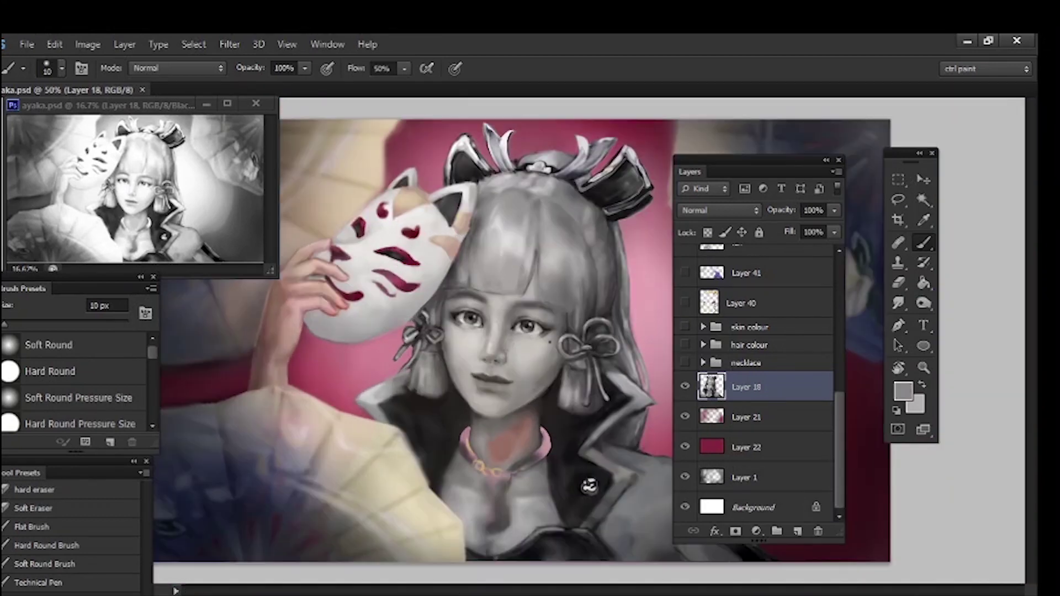
Step: Tint both hair ties pink on the Overlay-mode Layer 46 using sampled colours
{"action": "key", "text": "ctrl+plus"}
{"action": "key", "text": "ctrl+plus"}
{"action": "key", "text": "ctrl+plus"}
{"action": "left_click_drag", "start_coordinate": [552, 224], "coordinate": [734, 201]}
{"action": "left_click", "coordinate": [511, 170], "text": "alt"}
{"action": "left_click", "coordinate": [551, 197], "text": "alt"}
{"action": "mouse_move", "coordinate": [574, 180]}
{"action": "left_mouse_down"}
{"action": "mouse_move", "coordinate": [559, 205]}
{"action": "mouse_move", "coordinate": [586, 235]}
{"action": "left_mouse_up"}
{"action": "left_click", "coordinate": [571, 192], "text": "alt"}
{"action": "mouse_move", "coordinate": [569, 199]}
{"action": "left_mouse_down"}
{"action": "mouse_move", "coordinate": [574, 244]}
{"action": "mouse_move", "coordinate": [483, 260]}
{"action": "left_mouse_up"}
{"action": "left_click", "coordinate": [580, 221], "text": "alt"}
{"action": "left_click", "coordinate": [585, 246], "text": "alt"}
{"action": "key", "text": "bracketright"}
{"action": "left_click", "coordinate": [573, 331], "text": "alt"}
{"action": "key", "text": "ctrl+minus"}
{"action": "key", "text": "ctrl+minus"}
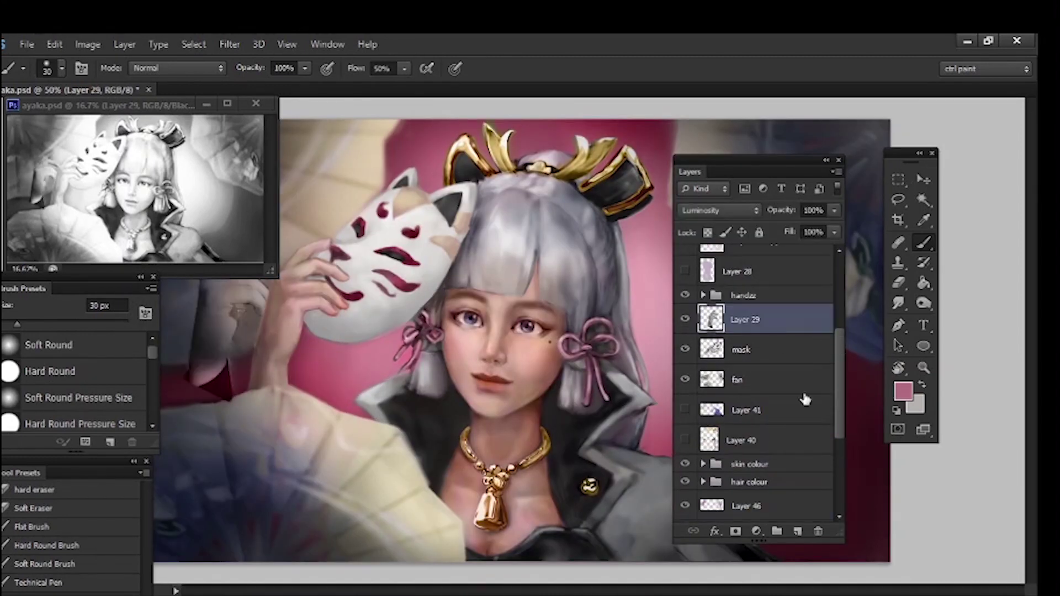
Step: Delete the Luminosity-mode Layer 29
{"action": "key", "text": "Delete"}
{"action": "left_click", "coordinate": [686, 319]}
{"action": "left_click", "coordinate": [686, 319]}
Step: Raise the contrast of Layer 30 in the handzz group with Curves at black input 26, and reduce Layer 32's fill
{"action": "left_click", "coordinate": [702, 296]}
{"action": "left_click", "coordinate": [751, 410]}
{"action": "key", "text": "ctrl+m"}
{"action": "left_click_drag", "start_coordinate": [703, 479], "coordinate": [723, 480]}
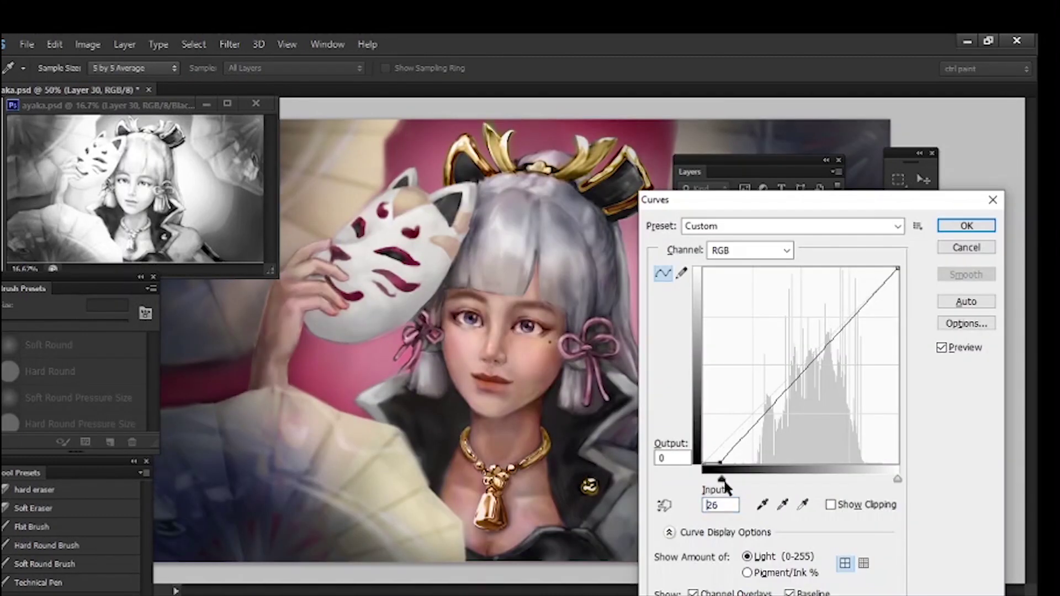
{"action": "left_click_drag", "start_coordinate": [899, 479], "coordinate": [893, 480]}
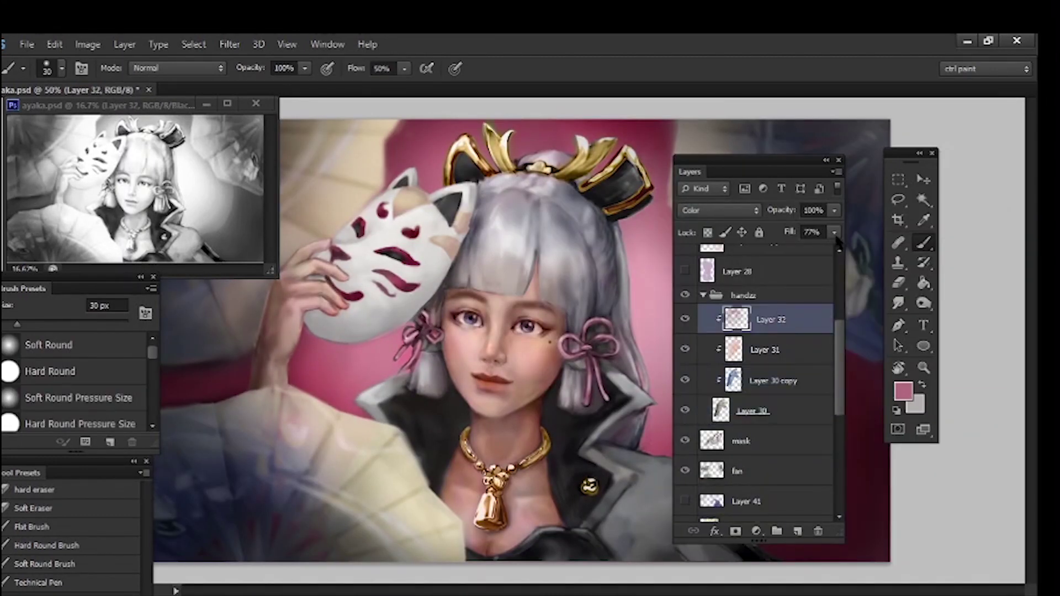
{"action": "left_click_drag", "start_coordinate": [835, 250], "coordinate": [827, 251]}
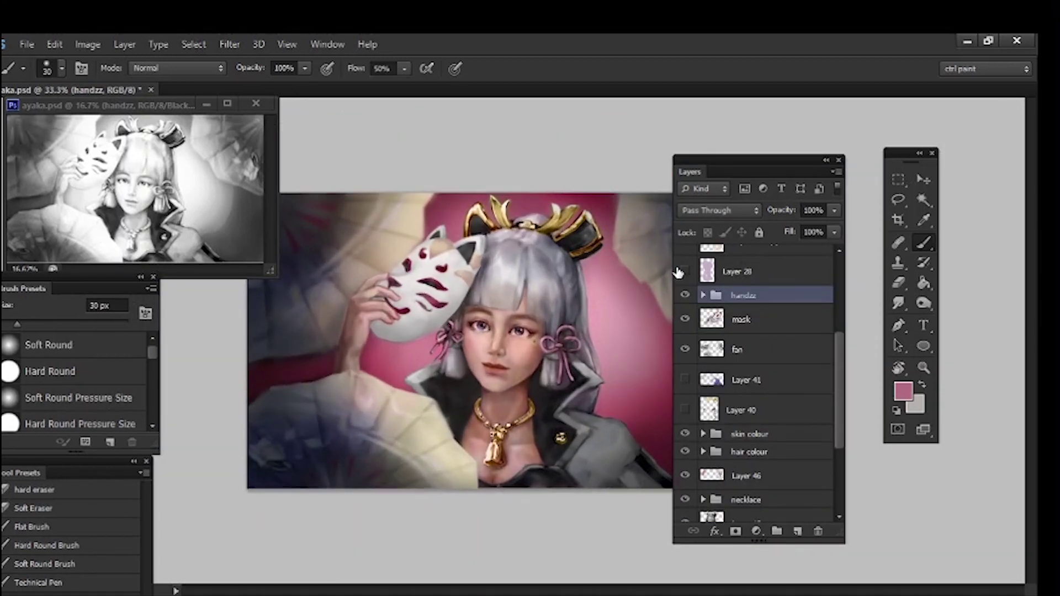
Step: Deepen the shadows of the mask layer by moving the Curves black point inward
{"action": "key", "text": "ctrl+m"}
{"action": "left_click_drag", "start_coordinate": [702, 479], "coordinate": [717, 480]}
{"action": "left_click", "coordinate": [967, 226]}
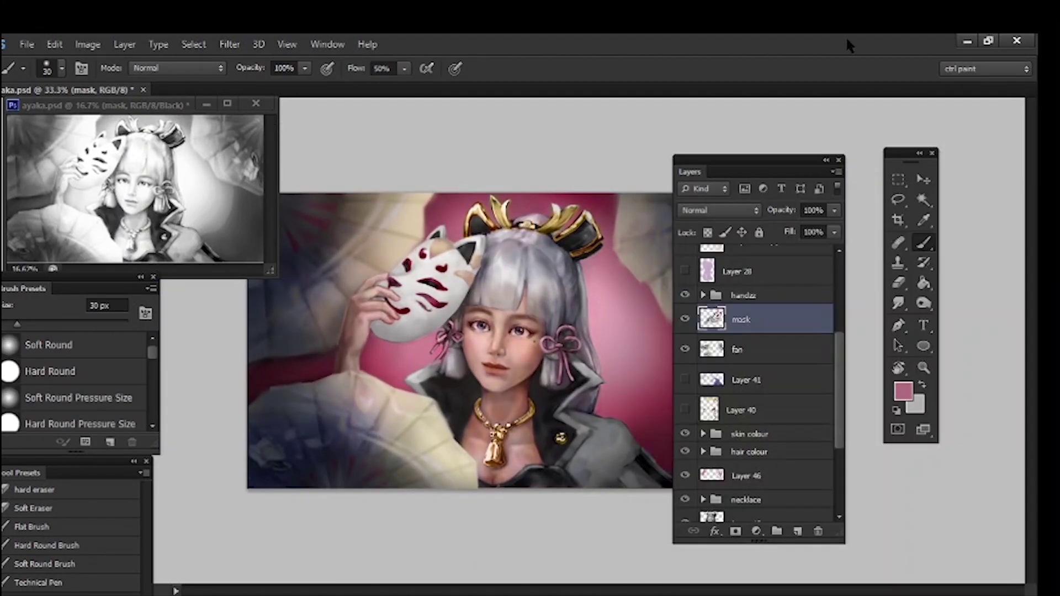
Step: Adjust the mask layer's Levels to input white 247 and output range 9 to 252
{"action": "key", "text": "ctrl+l"}
{"action": "left_click_drag", "start_coordinate": [714, 429], "coordinate": [725, 429]}
{"action": "left_click_drag", "start_coordinate": [906, 428], "coordinate": [908, 428]}
{"action": "left_click_drag", "start_coordinate": [911, 363], "coordinate": [905, 365]}
{"action": "left_click", "coordinate": [939, 345]}
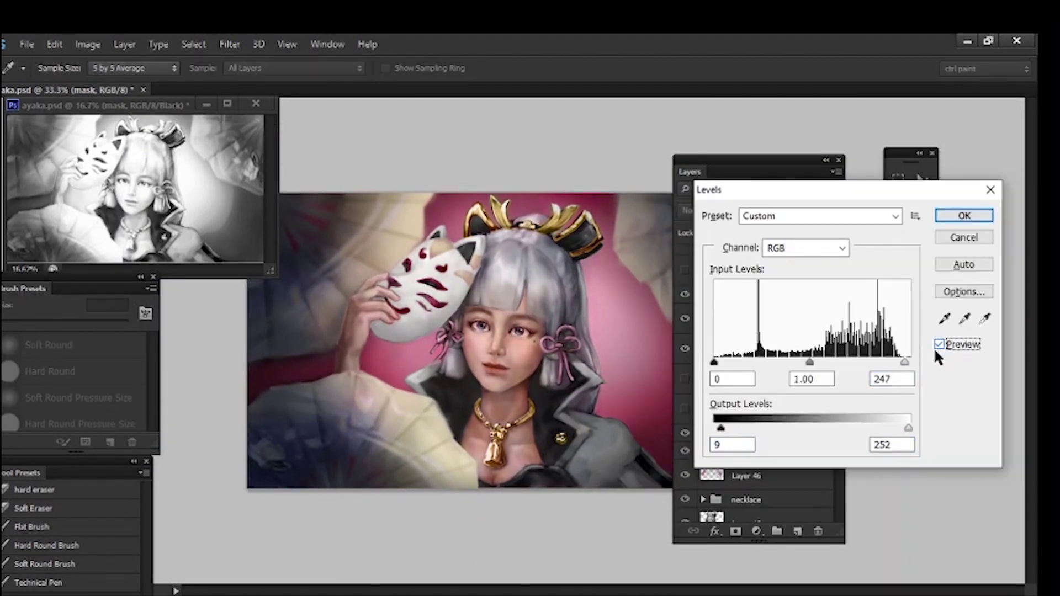
{"action": "left_click", "coordinate": [964, 215]}
Step: Shift the mask layer's midtones with Color Balance to +18 red, +4 green and -9 blue
{"action": "key", "text": "ctrl+b"}
{"action": "left_click_drag", "start_coordinate": [826, 211], "coordinate": [819, 211]}
{"action": "left_click", "coordinate": [839, 211]}
{"action": "left_click_drag", "start_coordinate": [838, 248], "coordinate": [834, 248]}
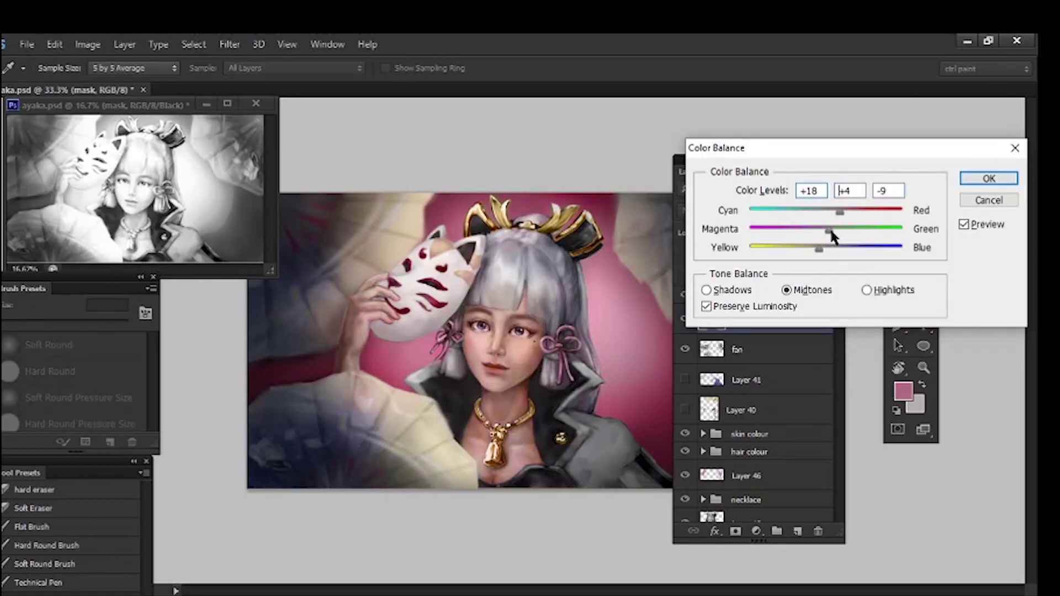
{"action": "left_click", "coordinate": [987, 179]}
Step: Rename Layer 46 as "hair tie"
{"action": "left_click_drag", "start_coordinate": [731, 159], "coordinate": [826, 159]}
{"action": "key", "text": "ctrl+plus"}
{"action": "key", "text": "ctrl+plus"}
{"action": "double_click", "coordinate": [839, 476]}
{"action": "type", "text": "hair tie"}
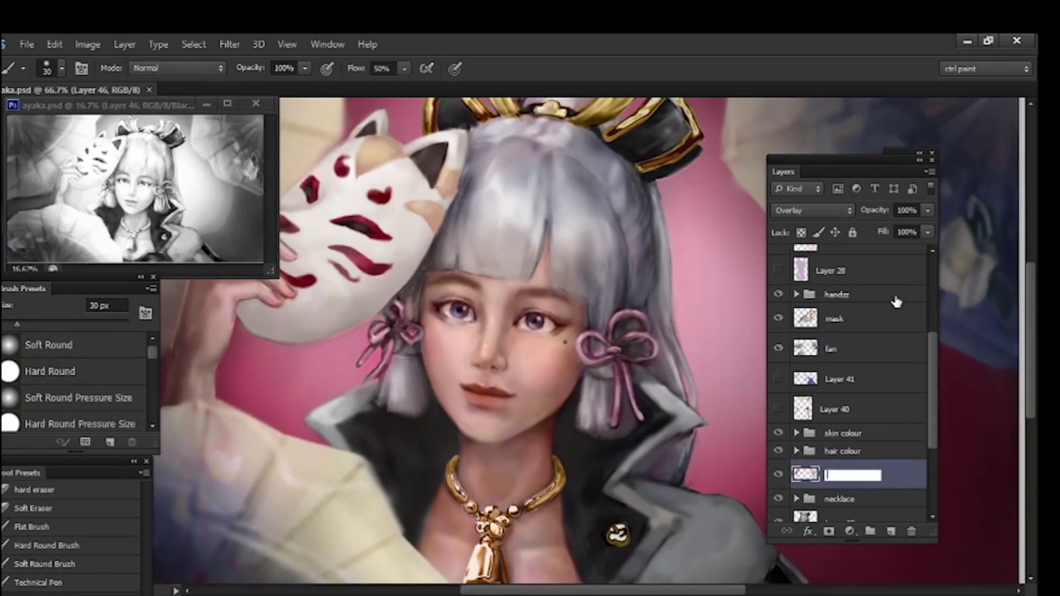
{"action": "key", "text": "Return"}
Step: Hide the hair tie layer and retouch the far hair tie on Layer 18 with a 7 px brush
{"action": "left_click", "coordinate": [779, 475]}
{"action": "left_click_drag", "start_coordinate": [932, 375], "coordinate": [932, 423]}
{"action": "left_click", "coordinate": [840, 411]}
{"action": "key", "text": "ctrl+plus"}
{"action": "key", "text": "ctrl+plus"}
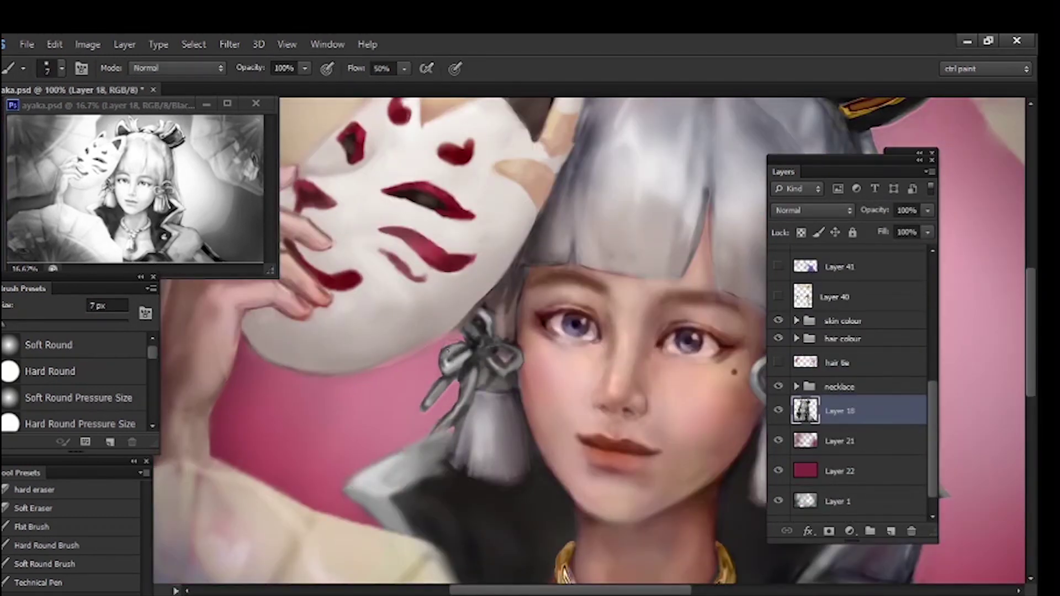
{"action": "left_click_drag", "start_coordinate": [509, 350], "coordinate": [518, 359]}
{"action": "left_click", "coordinate": [500, 370], "text": "alt"}
{"action": "key", "text": "ctrl+minus"}
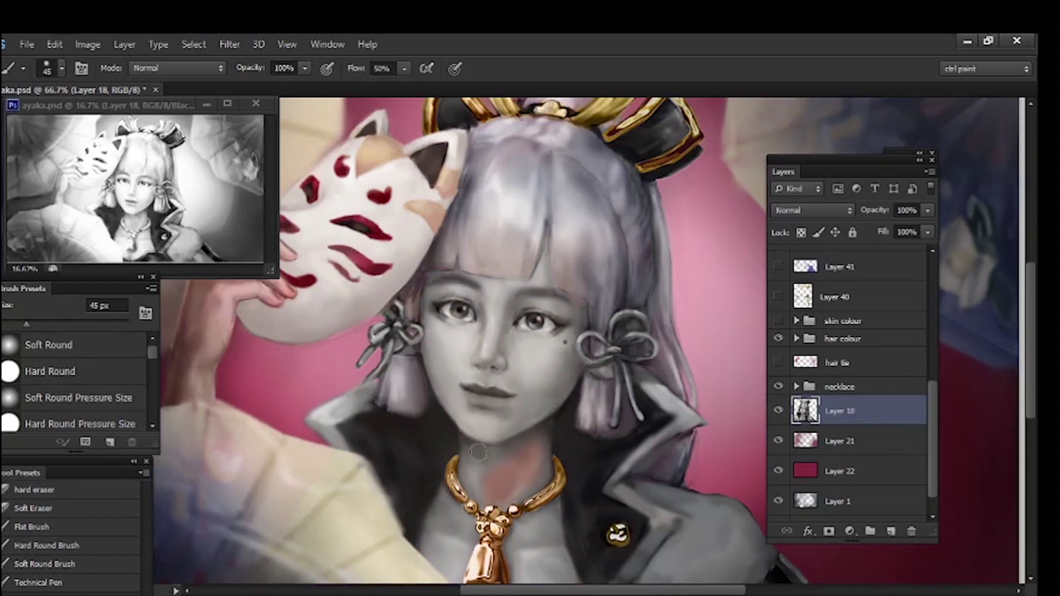
Step: Paint sampled greys over the reddish patch on the neck on Layer 18 with a brush of 35 px and larger
{"action": "left_click_drag", "start_coordinate": [850, 159], "coordinate": [795, 153]}
{"action": "left_click_drag", "start_coordinate": [488, 470], "coordinate": [494, 484]}
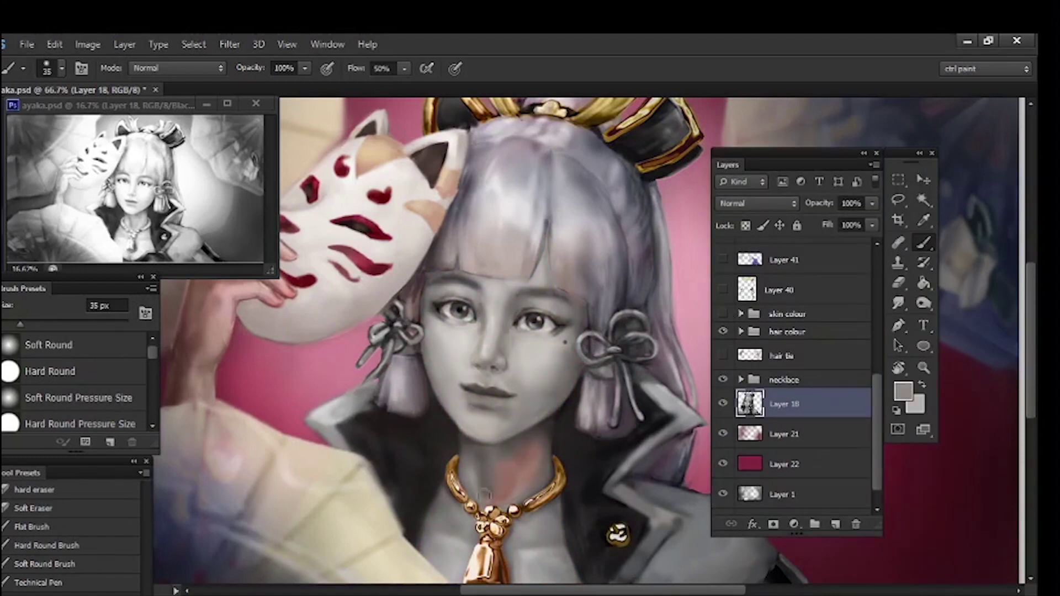
{"action": "key", "text": "bracketright"}
{"action": "key", "text": "bracketright"}
{"action": "key", "text": "bracketright"}
{"action": "key", "text": "bracketright"}
{"action": "key", "text": "bracketright"}
{"action": "key", "text": "bracketright"}
{"action": "left_click", "coordinate": [724, 314]}
{"action": "key", "text": "bracketleft"}
{"action": "key", "text": "bracketleft"}
{"action": "key", "text": "bracketleft"}
{"action": "key", "text": "bracketleft"}
{"action": "key", "text": "bracketleft"}
{"action": "key", "text": "ctrl+minus"}
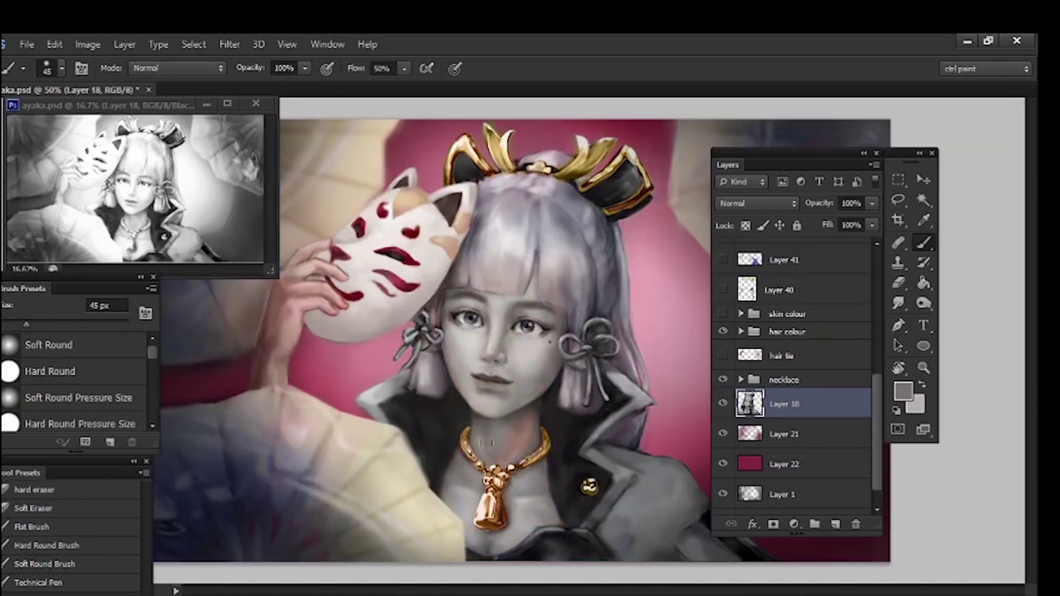
Step: Touch up the neck on Layer 18 with a sampled grey and make the skin colour group visible
{"action": "left_click", "coordinate": [723, 313]}
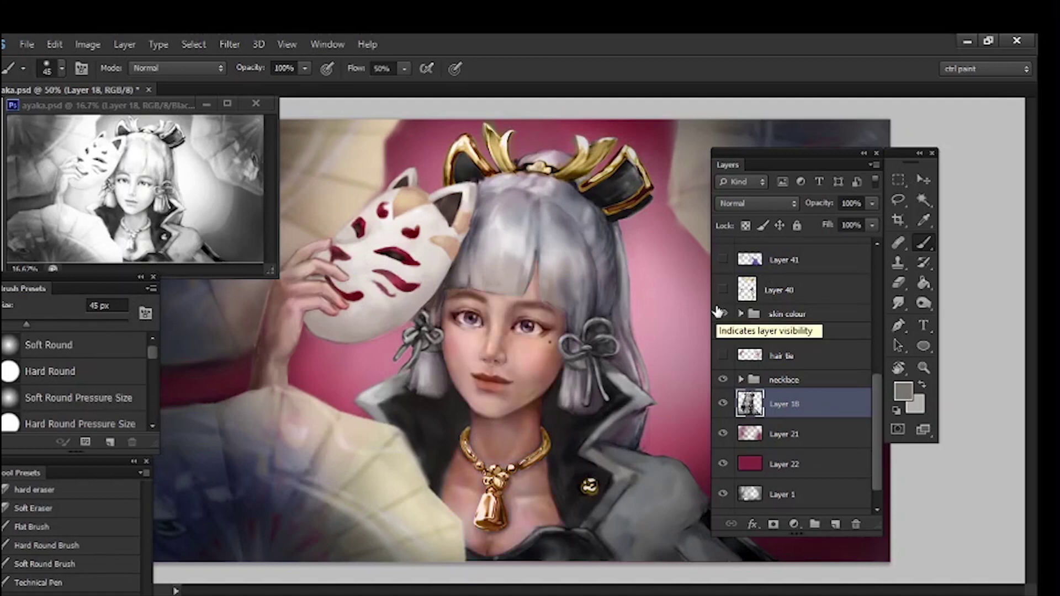
{"action": "left_click", "coordinate": [722, 313]}
{"action": "left_click", "coordinate": [492, 440], "text": "alt"}
{"action": "left_click", "coordinate": [723, 355]}
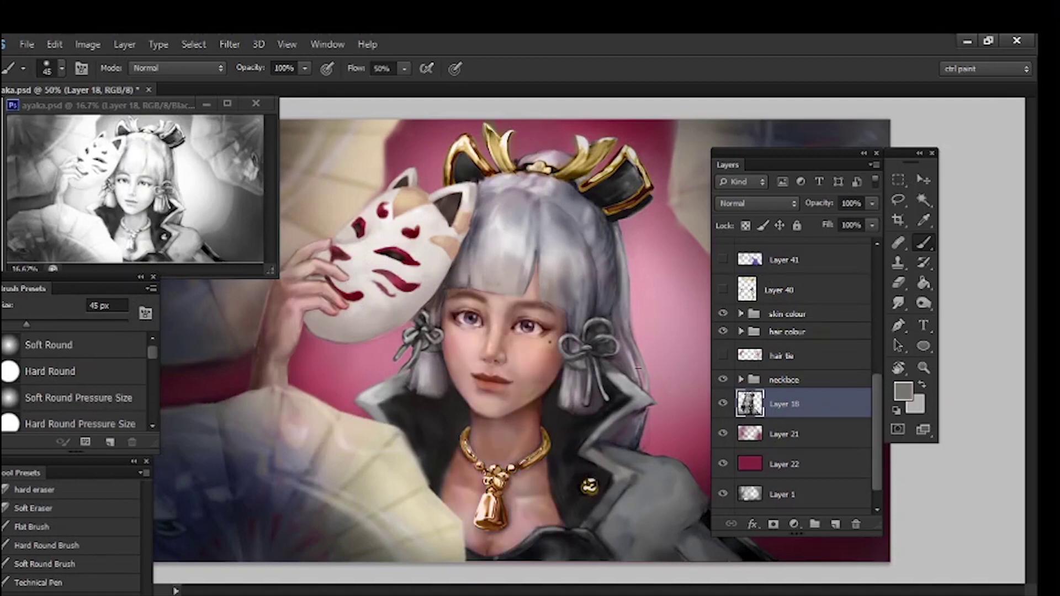
Step: Lighten the darkest tones of Layer 18 with Levels by setting the output black to 18
{"action": "key", "text": "ctrl+minus"}
{"action": "key", "text": "ctrl+minus"}
{"action": "key", "text": "ctrl+plus"}
{"action": "key", "text": "ctrl+plus"}
{"action": "key", "text": "ctrl+l"}
{"action": "left_click_drag", "start_coordinate": [714, 428], "coordinate": [727, 429]}
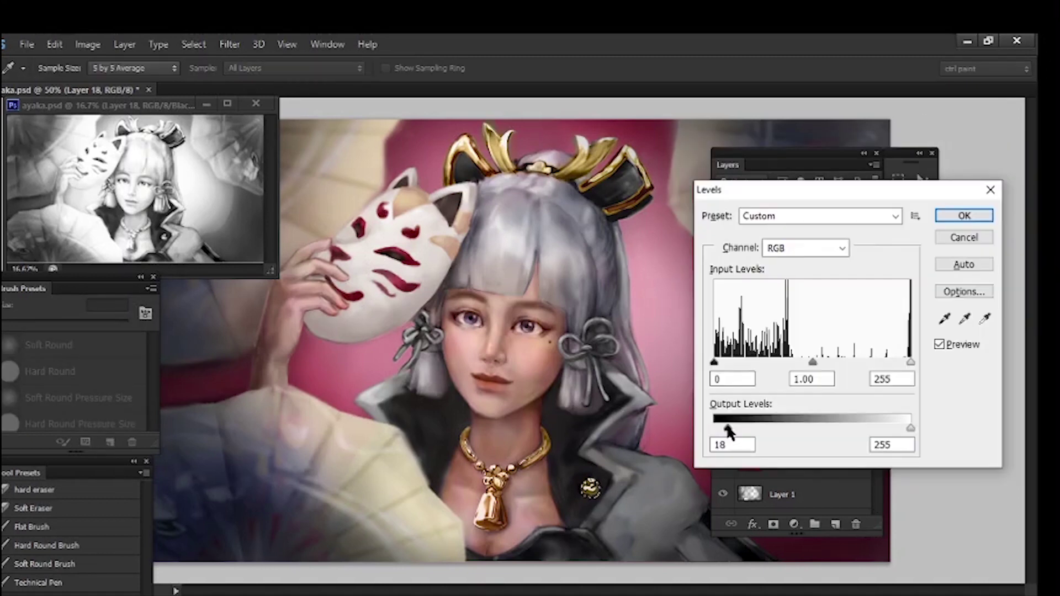
{"action": "key", "text": "Return"}
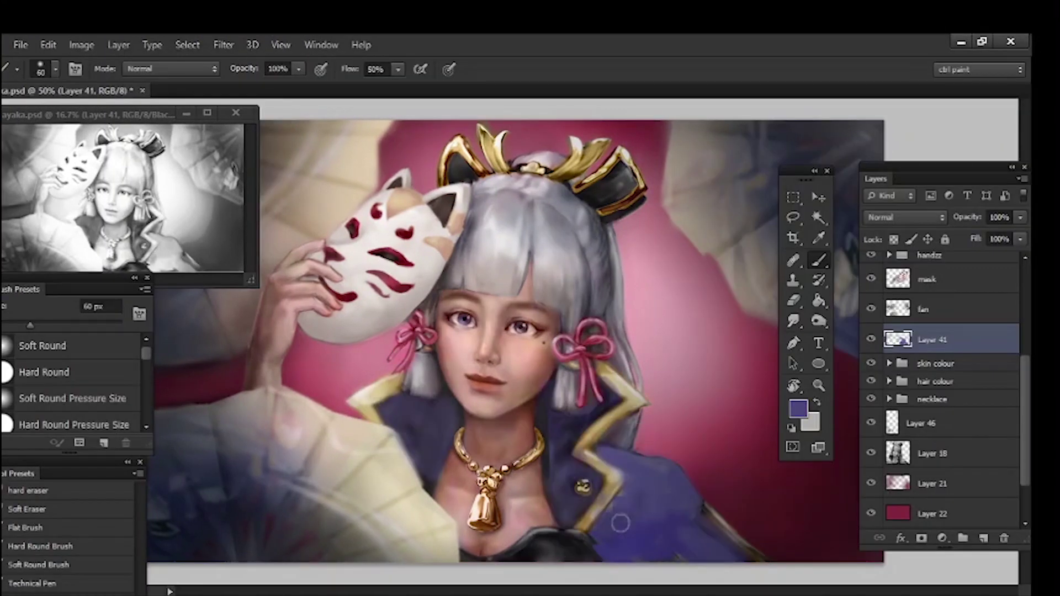
Step: Paint light violet highlights on the coat's shoulder on Layer 41 with a 60 px brush
{"action": "left_click", "coordinate": [652, 508], "text": "alt"}
{"action": "left_click", "coordinate": [798, 409]}
{"action": "left_click", "coordinate": [697, 161]}
{"action": "left_click", "coordinate": [977, 118]}
{"action": "mouse_move", "coordinate": [632, 514]}
{"action": "left_mouse_down"}
{"action": "mouse_move", "coordinate": [665, 484]}
{"action": "mouse_move", "coordinate": [626, 453]}
{"action": "left_mouse_up"}
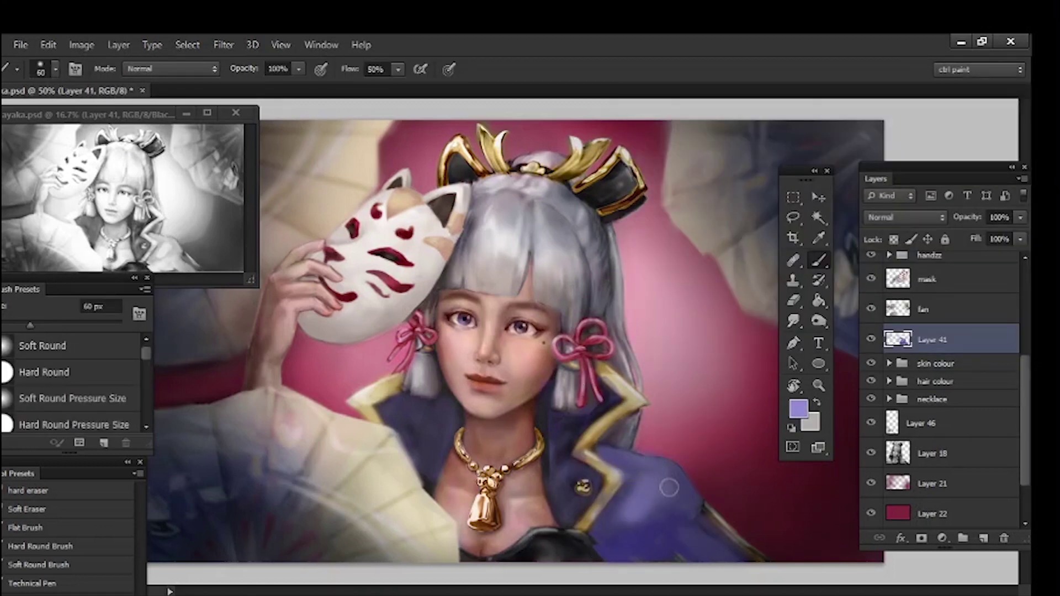
{"action": "left_click_drag", "start_coordinate": [667, 487], "coordinate": [694, 530]}
Step: Paint a sampled dark blue over the coat's lapels and collar on both sides of the neck on Layer 41
{"action": "left_click", "coordinate": [556, 432], "text": "alt"}
{"action": "left_click_drag", "start_coordinate": [550, 459], "coordinate": [567, 503]}
{"action": "left_click_drag", "start_coordinate": [411, 438], "coordinate": [431, 485]}
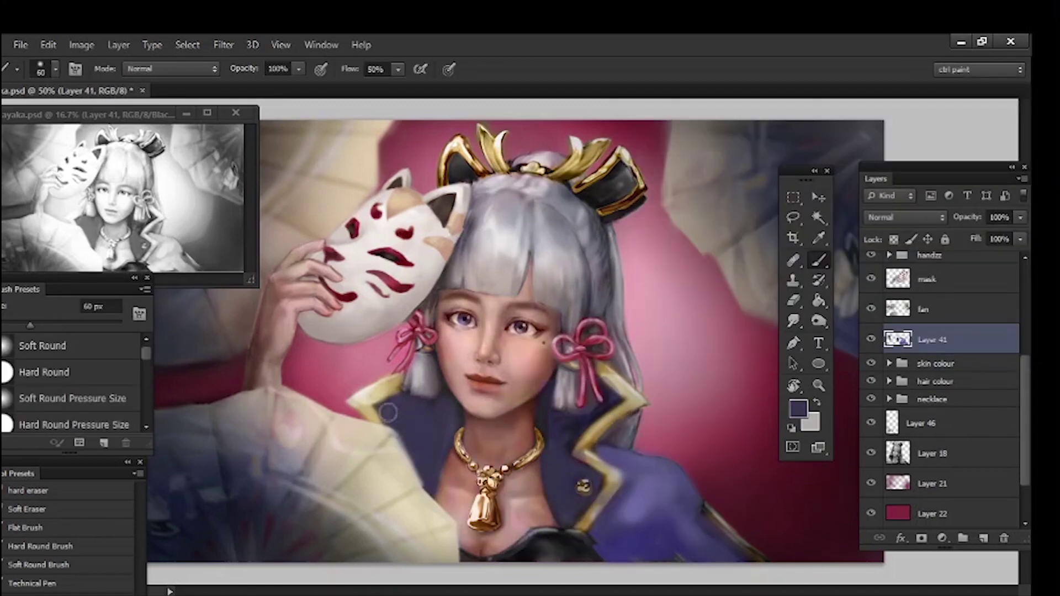
{"action": "left_click_drag", "start_coordinate": [388, 413], "coordinate": [429, 418]}
{"action": "key", "text": "bracketleft"}
{"action": "key", "text": "bracketleft"}
{"action": "key", "text": "bracketleft"}
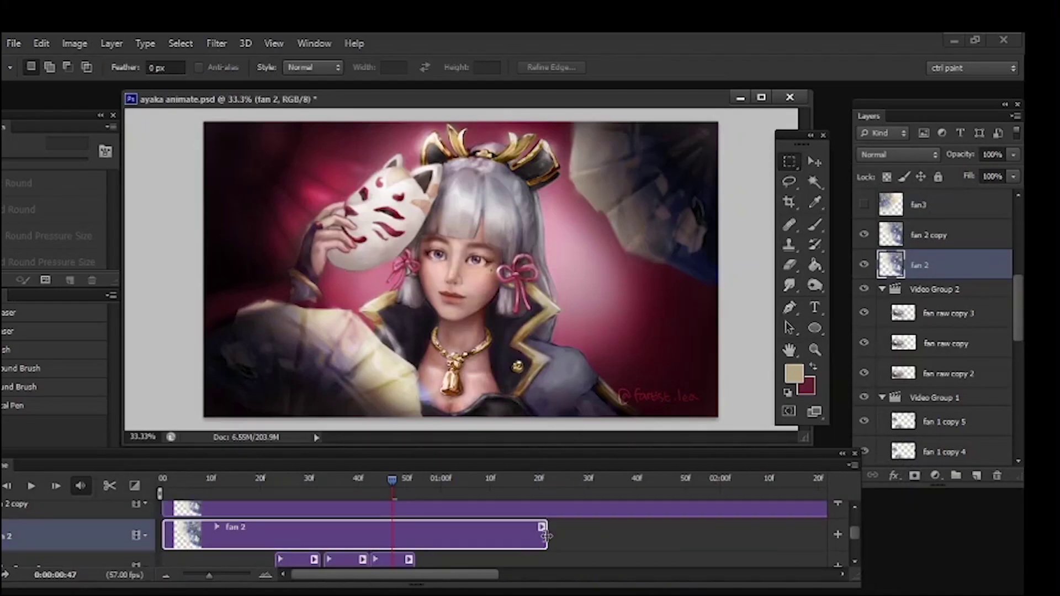
Step: Trim the fan 2 clip to end at about frame 9 and delete the fan 2 copy layer
{"action": "left_click_drag", "start_coordinate": [546, 536], "coordinate": [208, 541]}
{"action": "left_click", "coordinate": [934, 240]}
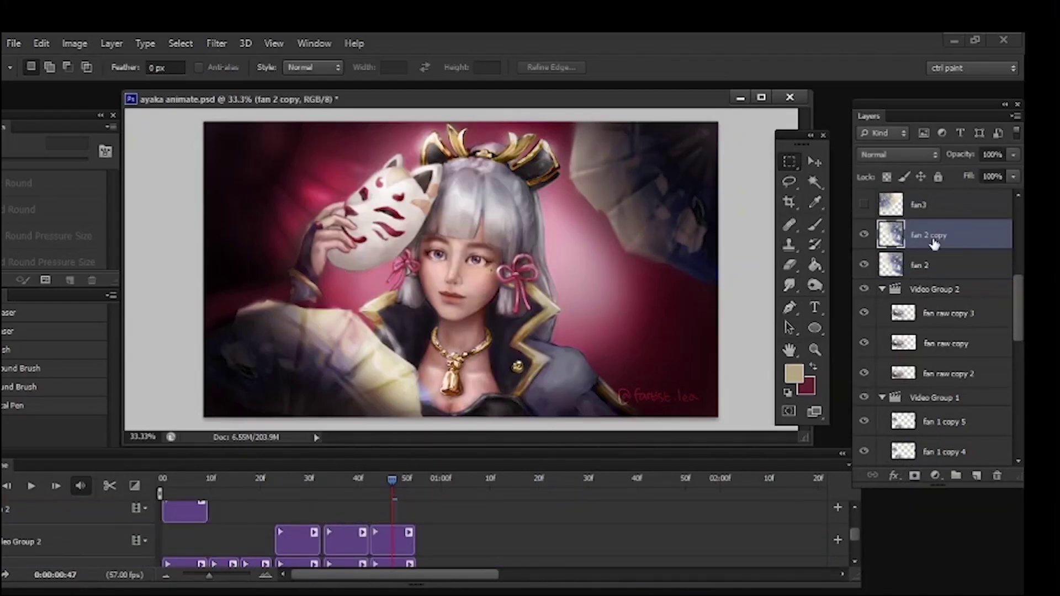
{"action": "left_click", "coordinate": [997, 475]}
{"action": "key", "text": "Return"}
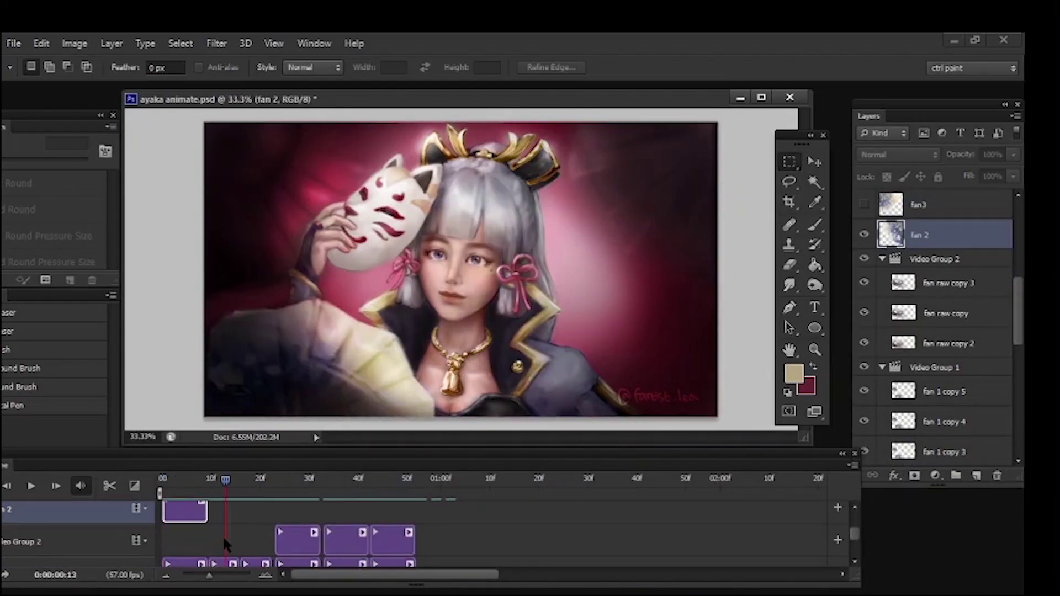
Step: Duplicate the fan 2 layer and place the copy's clip right after the original in one video group
{"action": "left_click_drag", "start_coordinate": [963, 241], "coordinate": [977, 476]}
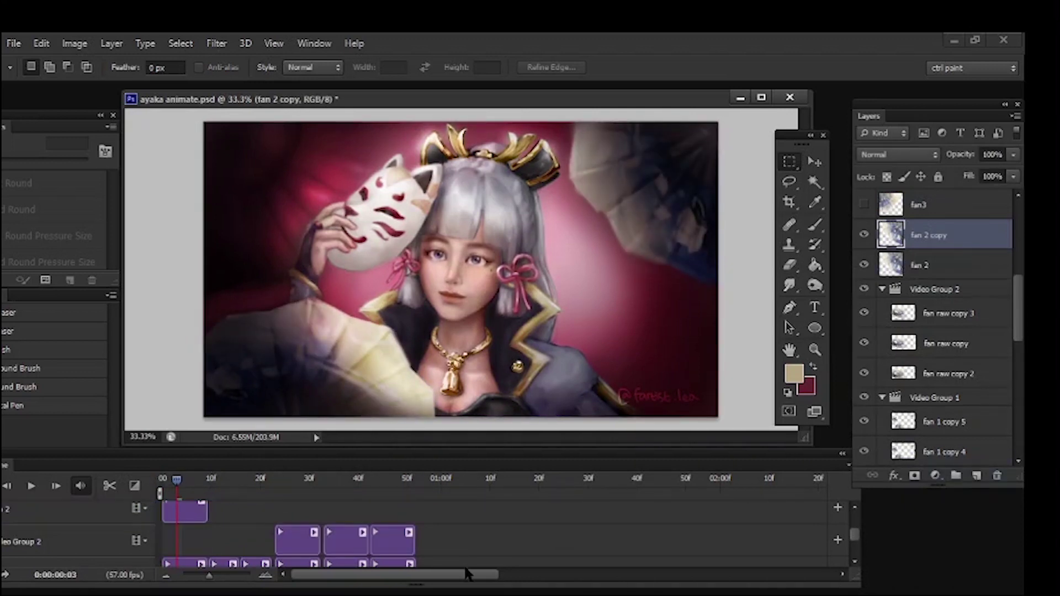
{"action": "scroll", "coordinate": [187, 530], "scroll_direction": "up", "scroll_amount": 1}
{"action": "left_click_drag", "start_coordinate": [190, 511], "coordinate": [242, 541]}
{"action": "scroll", "coordinate": [243, 542], "scroll_direction": "up", "scroll_amount": 2}
{"action": "left_click_drag", "start_coordinate": [173, 481], "coordinate": [235, 480]}
Step: Rotate the upper-right fan on fan 2 copy about 3° clockwise around the canvas's upper-right corner
{"action": "left_click", "coordinate": [790, 162]}
{"action": "left_click_drag", "start_coordinate": [522, 116], "coordinate": [939, 299]}
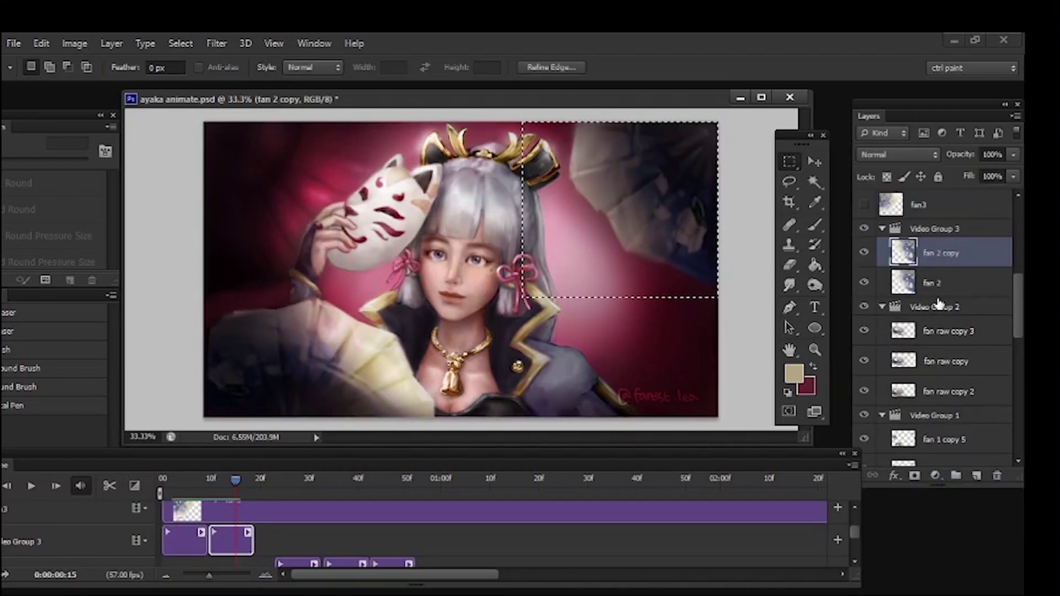
{"action": "key", "text": "ctrl+t"}
{"action": "left_click_drag", "start_coordinate": [621, 209], "coordinate": [715, 131]}
{"action": "left_click_drag", "start_coordinate": [513, 306], "coordinate": [501, 297]}
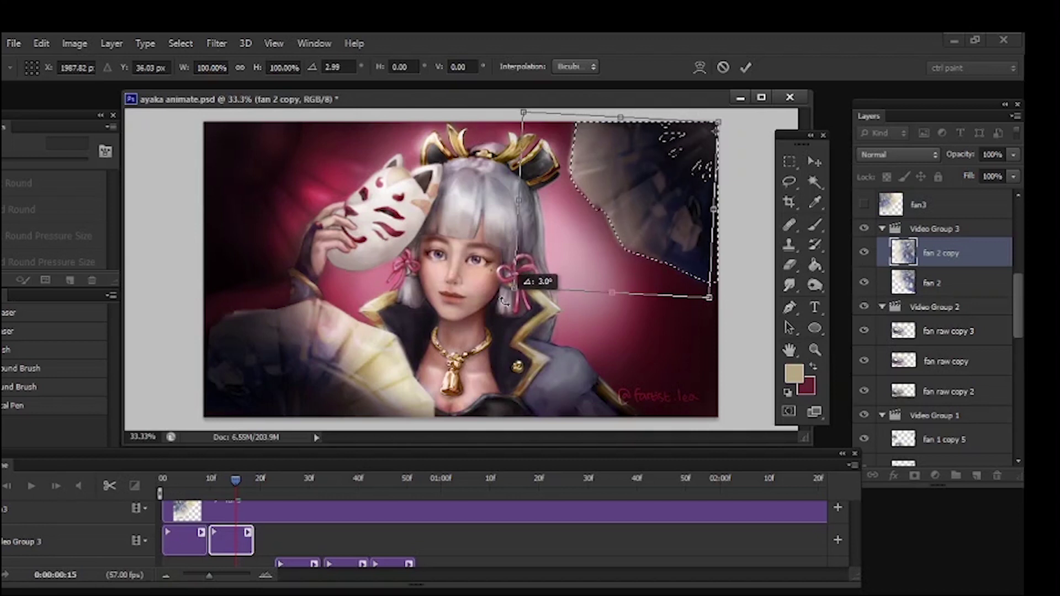
{"action": "key", "text": "Return"}
{"action": "key", "text": "ctrl+d"}
Step: Duplicate the fan 2 copy layer and rotate the new fan slightly further clockwise around the canvas's upper-right corner
{"action": "key", "text": "ctrl+j"}
{"action": "left_click", "coordinate": [255, 482]}
{"action": "left_click_drag", "start_coordinate": [256, 483], "coordinate": [266, 483]}
{"action": "key", "text": "ctrl+t"}
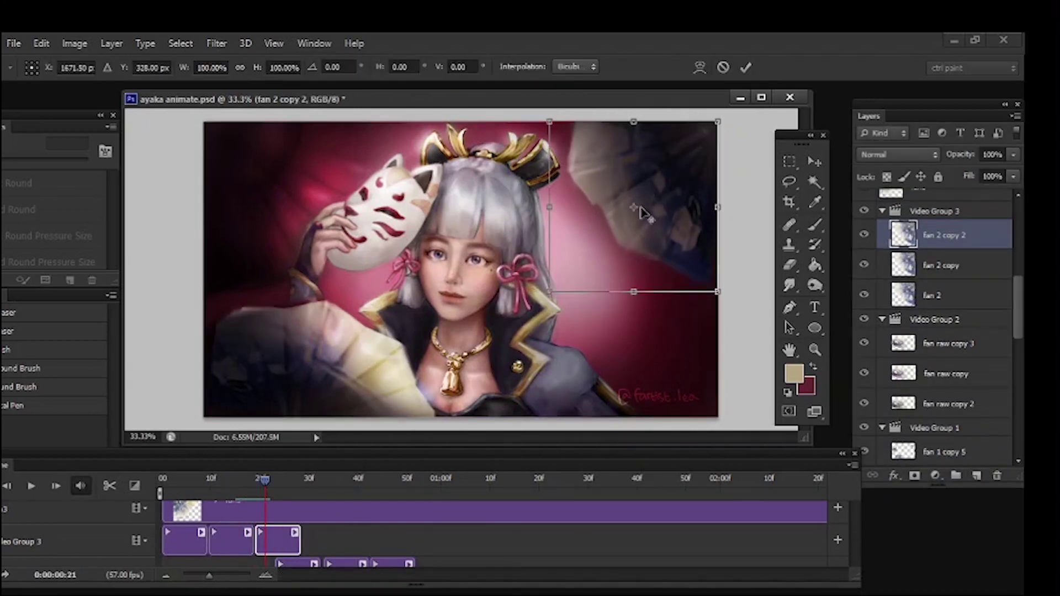
{"action": "left_click_drag", "start_coordinate": [635, 207], "coordinate": [718, 121]}
{"action": "mouse_move", "coordinate": [538, 294]}
{"action": "left_mouse_down"}
{"action": "mouse_move", "coordinate": [527, 279]}
{"action": "mouse_move", "coordinate": [533, 287]}
{"action": "left_mouse_up"}
{"action": "key", "text": "Return"}
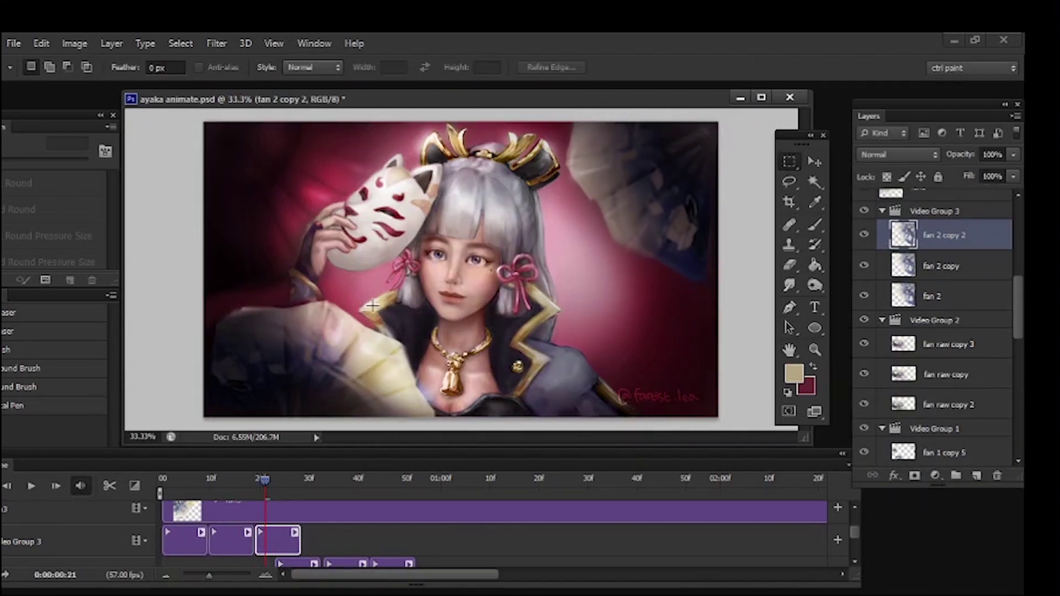
Step: Play the timeline to check the movement of the upper-right fan
{"action": "left_click", "coordinate": [185, 543]}
{"action": "mouse_move", "coordinate": [266, 482]}
{"action": "left_mouse_down"}
{"action": "mouse_move", "coordinate": [232, 476]}
{"action": "mouse_move", "coordinate": [270, 482]}
{"action": "left_mouse_up"}
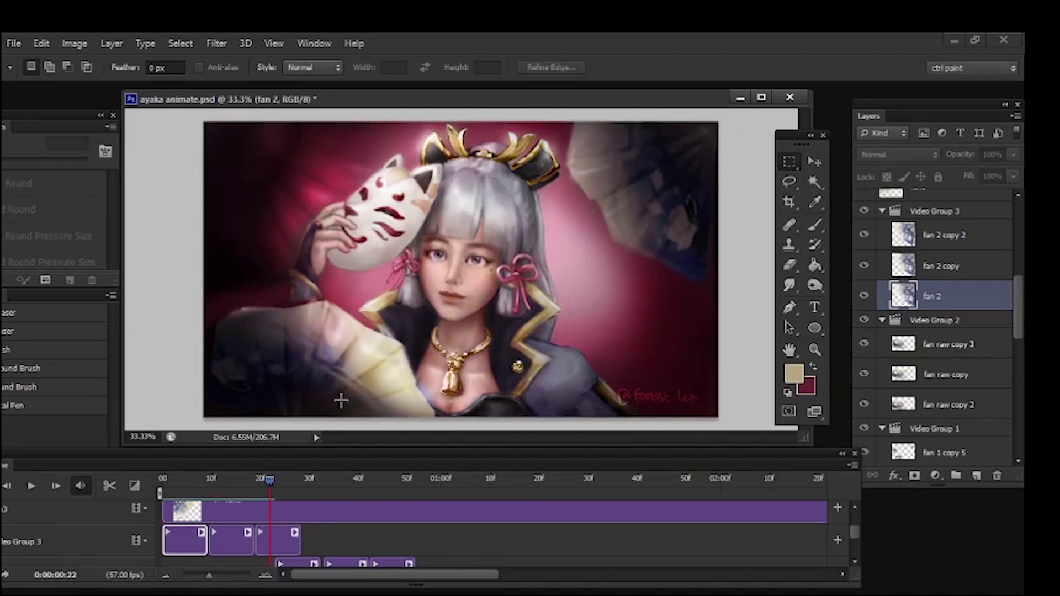
{"action": "key", "text": "space"}
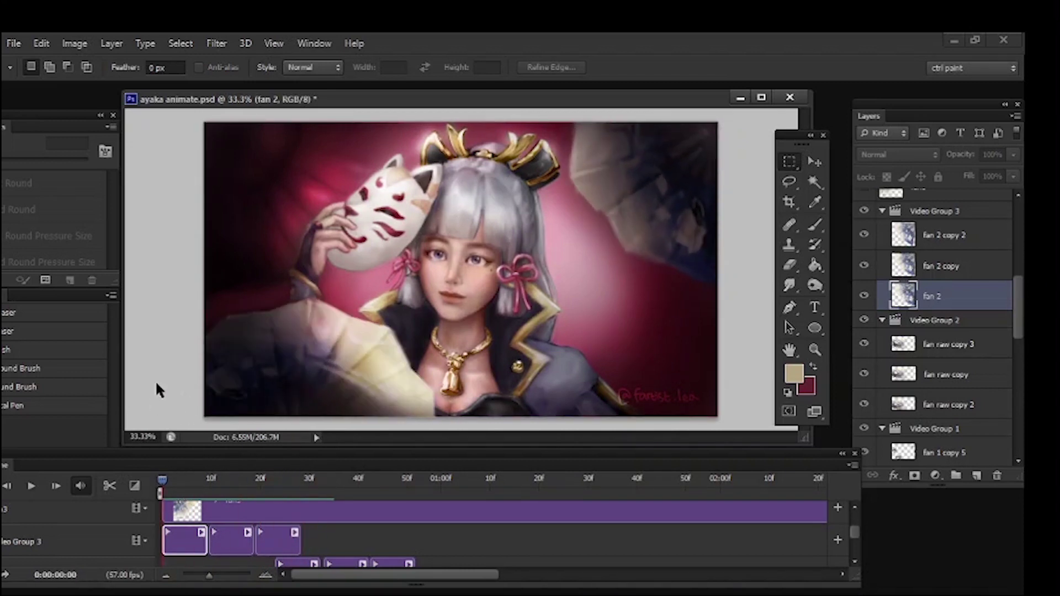
{"action": "key", "text": "space"}
Step: Duplicate the fan 2 copy 2 layer and rotate the new fan 4.41° around the canvas's upper-right corner
{"action": "left_click", "coordinate": [967, 267]}
{"action": "left_click", "coordinate": [972, 237]}
{"action": "key", "text": "ctrl+j"}
{"action": "left_click_drag", "start_coordinate": [535, 117], "coordinate": [727, 335]}
{"action": "key", "text": "v"}
{"action": "left_click", "coordinate": [323, 480]}
{"action": "key", "text": "ctrl+t"}
{"action": "key", "text": "ctrl+z"}
{"action": "left_click_drag", "start_coordinate": [626, 223], "coordinate": [717, 129]}
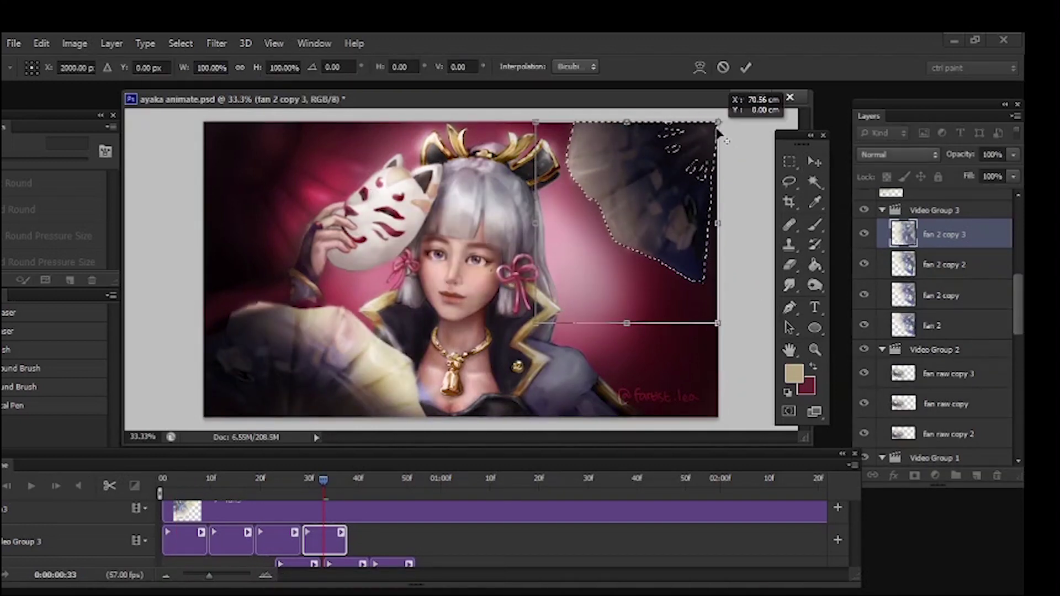
{"action": "left_click_drag", "start_coordinate": [726, 333], "coordinate": [708, 334]}
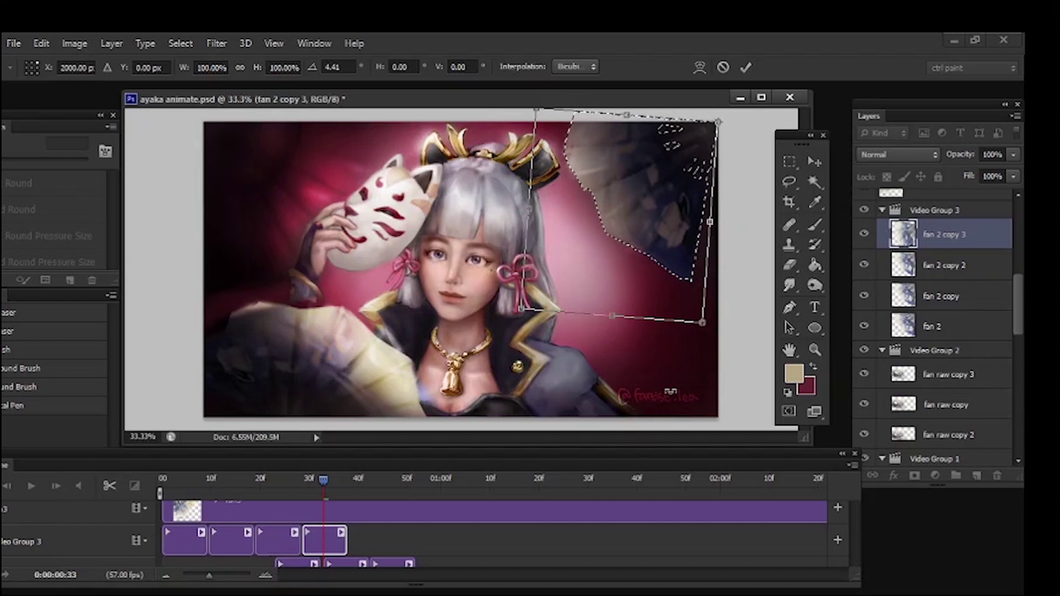
{"action": "key", "text": "Return"}
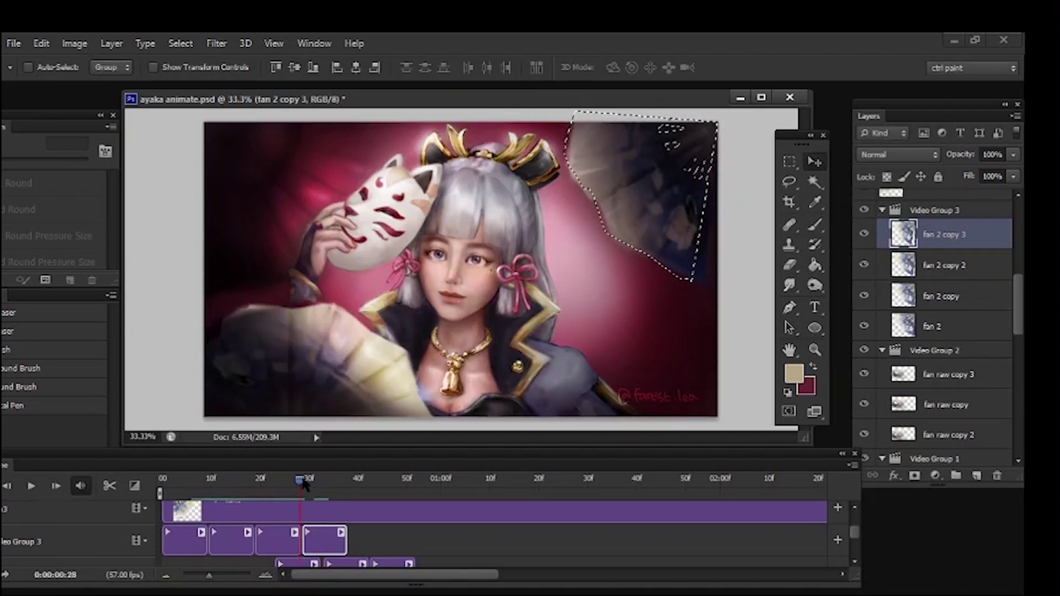
Step: Shorten the fan 2 copy and fan 2 copy 2 clips in Video Group 3 and scrub through the result
{"action": "scroll", "coordinate": [409, 507], "scroll_direction": "down", "scroll_amount": 2}
{"action": "left_click_drag", "start_coordinate": [253, 505], "coordinate": [238, 504]}
{"action": "left_click_drag", "start_coordinate": [286, 505], "coordinate": [274, 505]}
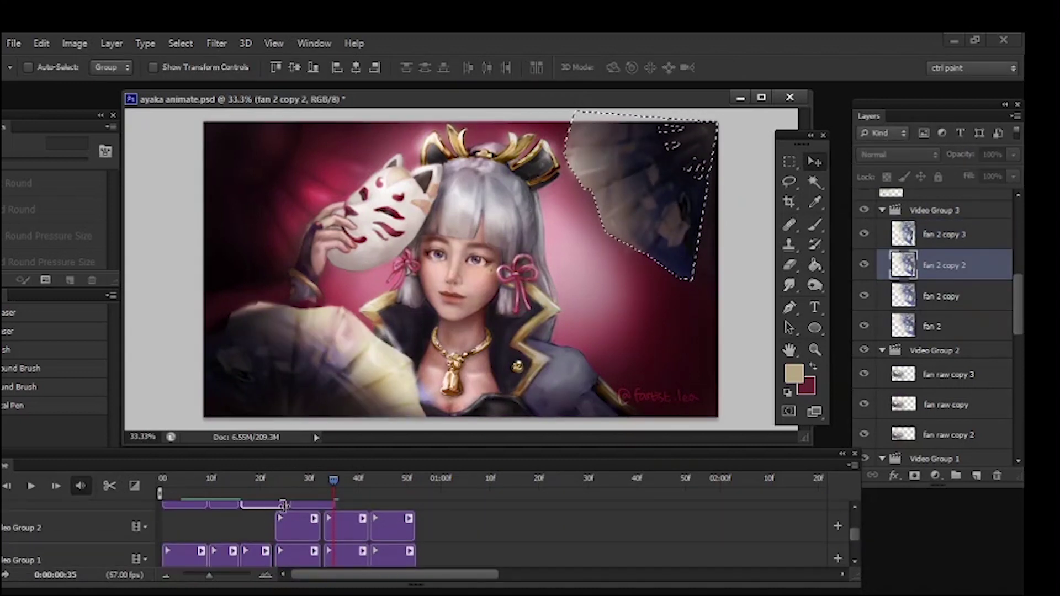
{"action": "left_click_drag", "start_coordinate": [333, 480], "coordinate": [226, 497]}
{"action": "left_click_drag", "start_coordinate": [275, 504], "coordinate": [274, 505]}
{"action": "left_click_drag", "start_coordinate": [325, 482], "coordinate": [159, 495]}
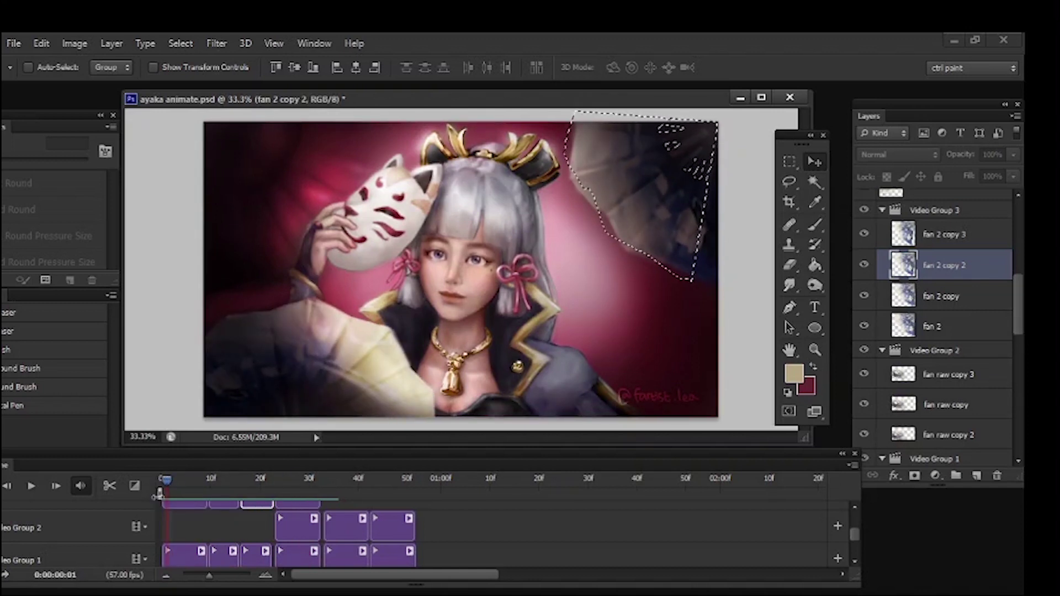
Step: Duplicate the fan 2 copy 3 layer and rotate the new fan slightly further clockwise
{"action": "left_click", "coordinate": [863, 264]}
{"action": "left_click", "coordinate": [863, 265]}
{"action": "left_click", "coordinate": [295, 483]}
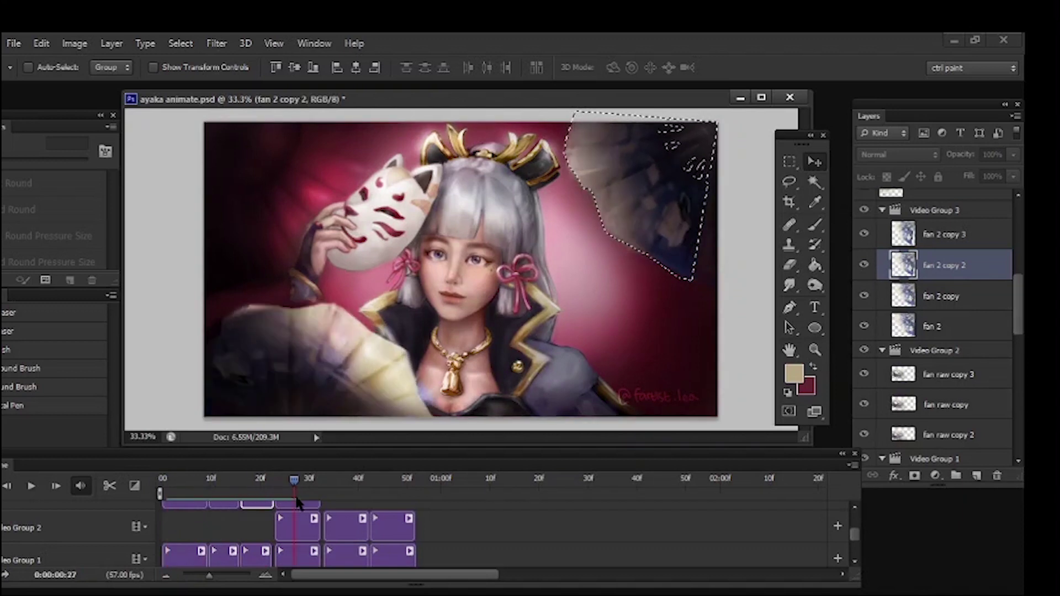
{"action": "left_click", "coordinate": [958, 241]}
{"action": "left_click_drag", "start_coordinate": [1018, 300], "coordinate": [1019, 291]}
{"action": "left_click_drag", "start_coordinate": [953, 297], "coordinate": [977, 475]}
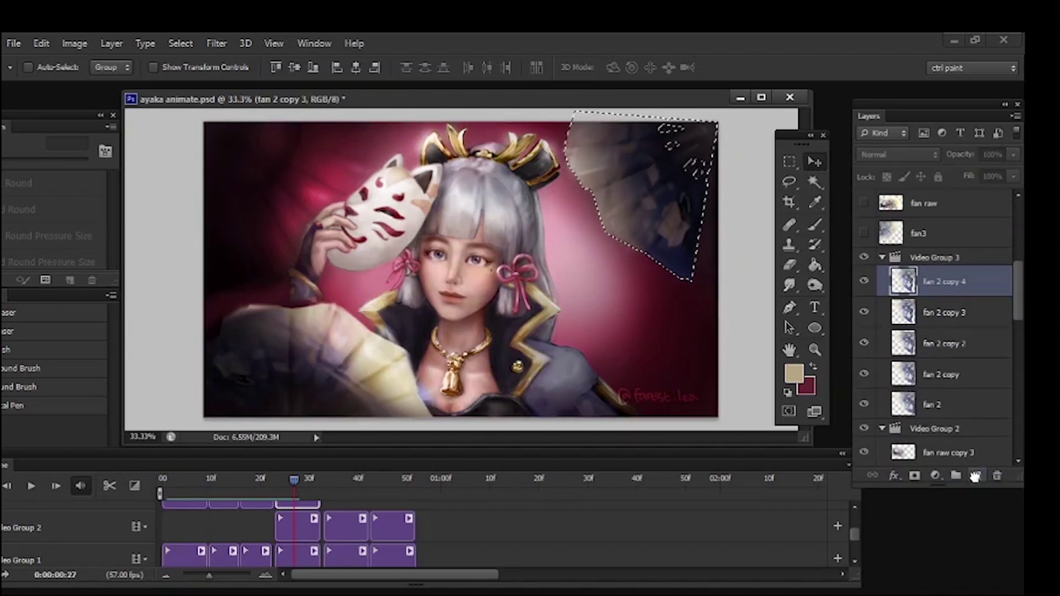
{"action": "left_click", "coordinate": [343, 481]}
{"action": "key", "text": "ctrl+t"}
{"action": "left_click_drag", "start_coordinate": [707, 196], "coordinate": [734, 268]}
{"action": "key", "text": "Return"}
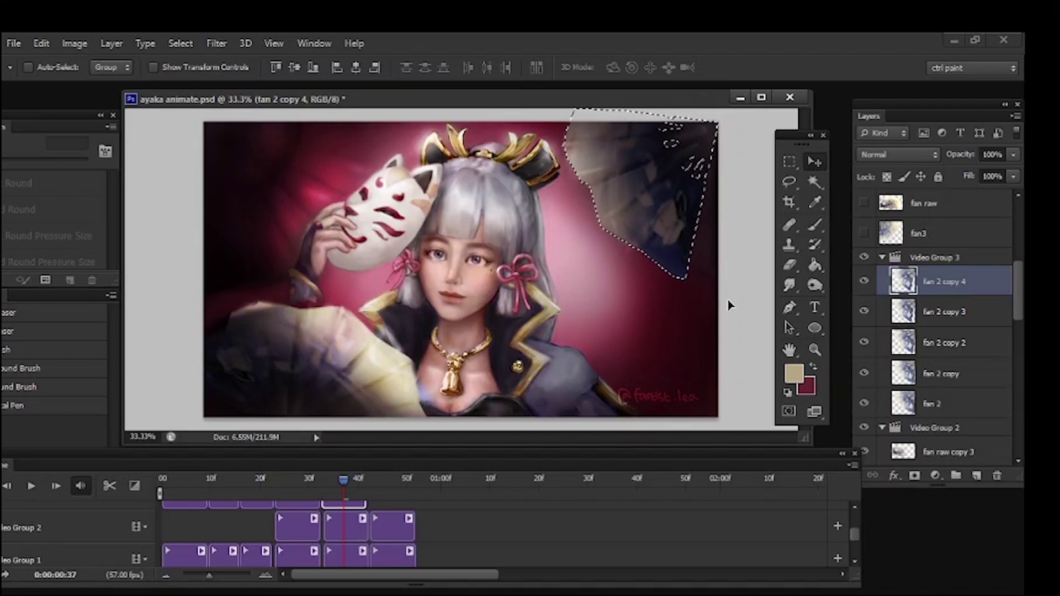
Step: Move the fan 2 copy 4 and fan 2 copy 3 clips later along the Video Group 3 track
{"action": "key", "text": "Left"}
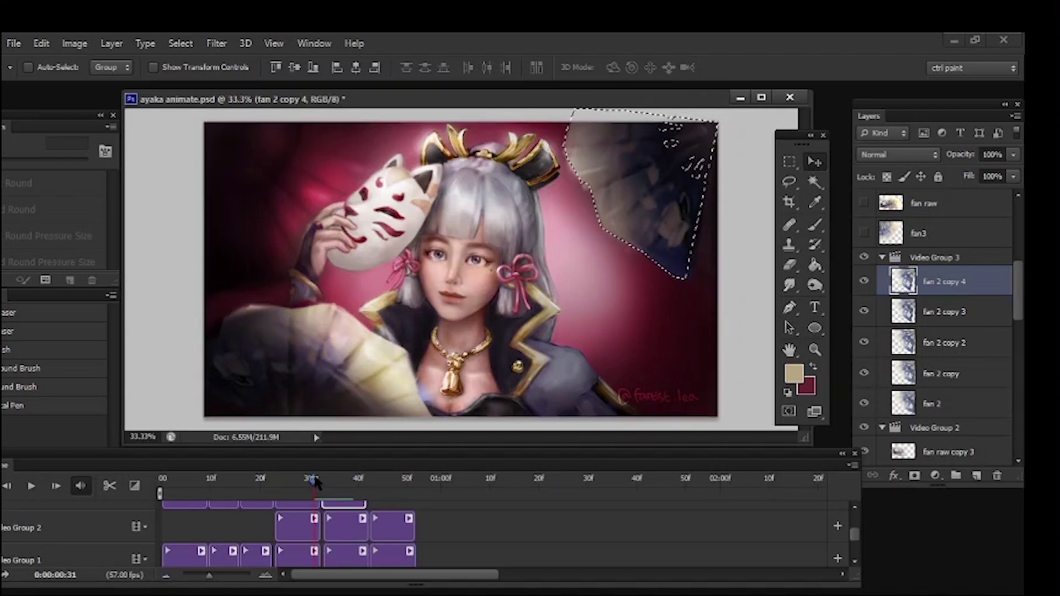
{"action": "left_click", "coordinate": [182, 504]}
{"action": "left_click_drag", "start_coordinate": [169, 506], "coordinate": [162, 505]}
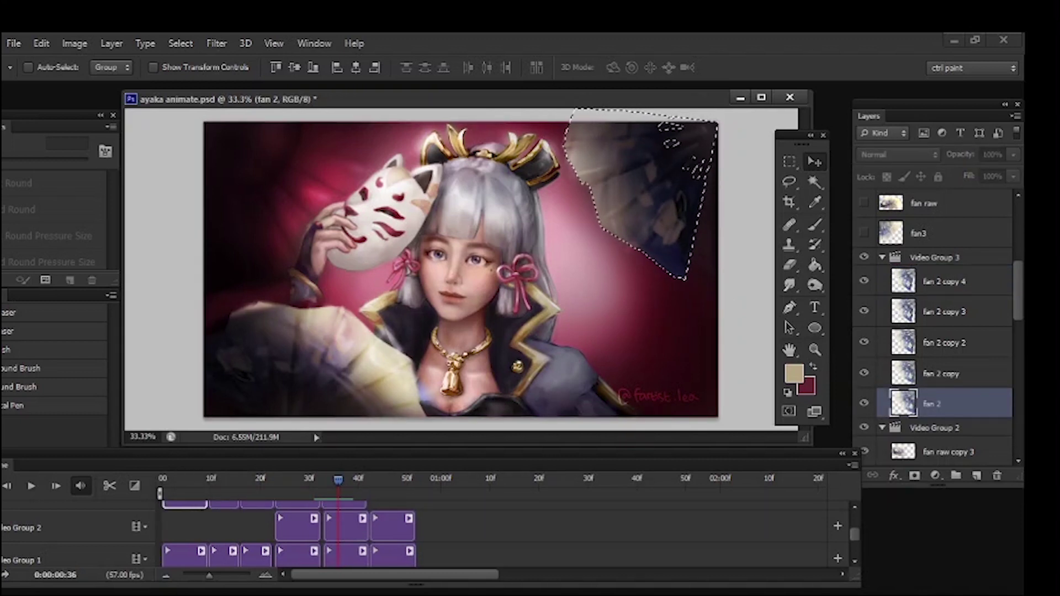
{"action": "left_click_drag", "start_coordinate": [337, 505], "coordinate": [362, 504]}
{"action": "left_click_drag", "start_coordinate": [855, 534], "coordinate": [855, 532]}
{"action": "left_click_drag", "start_coordinate": [364, 517], "coordinate": [371, 516]}
{"action": "left_click_drag", "start_coordinate": [370, 517], "coordinate": [367, 518]}
{"action": "left_click_drag", "start_coordinate": [326, 516], "coordinate": [324, 516]}
Step: Shift the fan 2 copy 2, fan 2 copy and fan 2 clips later, leaving a gap at the track's start
{"action": "left_click", "coordinate": [246, 509]}
{"action": "left_click_drag", "start_coordinate": [338, 480], "coordinate": [348, 485]}
{"action": "left_click_drag", "start_coordinate": [257, 521], "coordinate": [305, 520]}
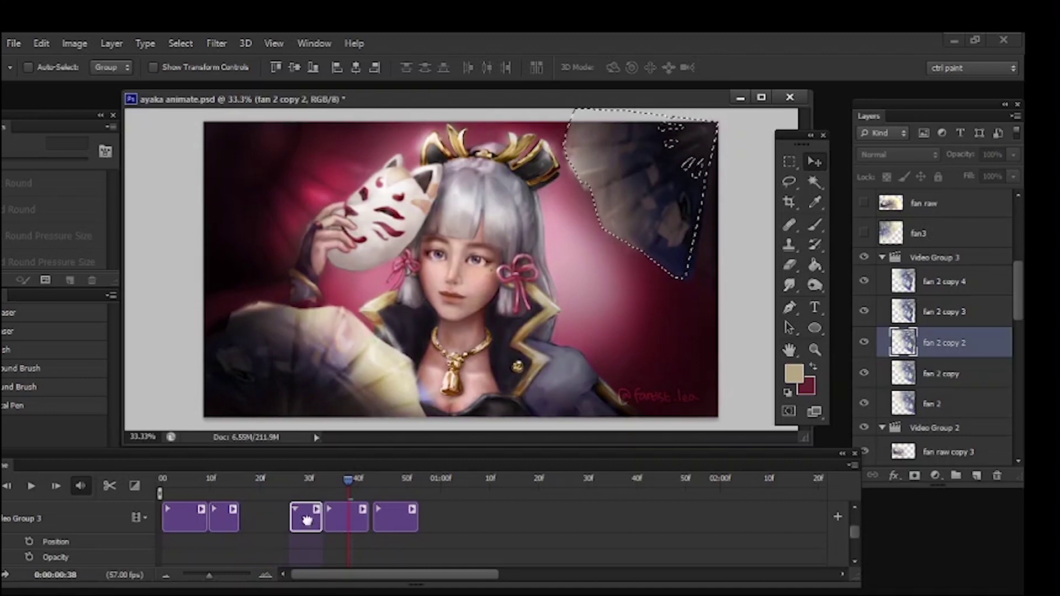
{"action": "left_click_drag", "start_coordinate": [224, 520], "coordinate": [273, 520]}
{"action": "left_click_drag", "start_coordinate": [186, 520], "coordinate": [232, 520]}
Step: Duplicate the fan 2 layer and place the copy below it at the beginning of Video Group 3
{"action": "left_click", "coordinate": [144, 520]}
{"action": "left_click_drag", "start_coordinate": [855, 533], "coordinate": [855, 532]}
{"action": "left_click", "coordinate": [144, 521]}
{"action": "left_click", "coordinate": [83, 521]}
{"action": "left_click", "coordinate": [231, 543]}
{"action": "left_click_drag", "start_coordinate": [348, 481], "coordinate": [236, 482]}
{"action": "key", "text": "ctrl+d"}
{"action": "left_click_drag", "start_coordinate": [964, 406], "coordinate": [977, 476]}
{"action": "left_click_drag", "start_coordinate": [962, 376], "coordinate": [962, 418]}
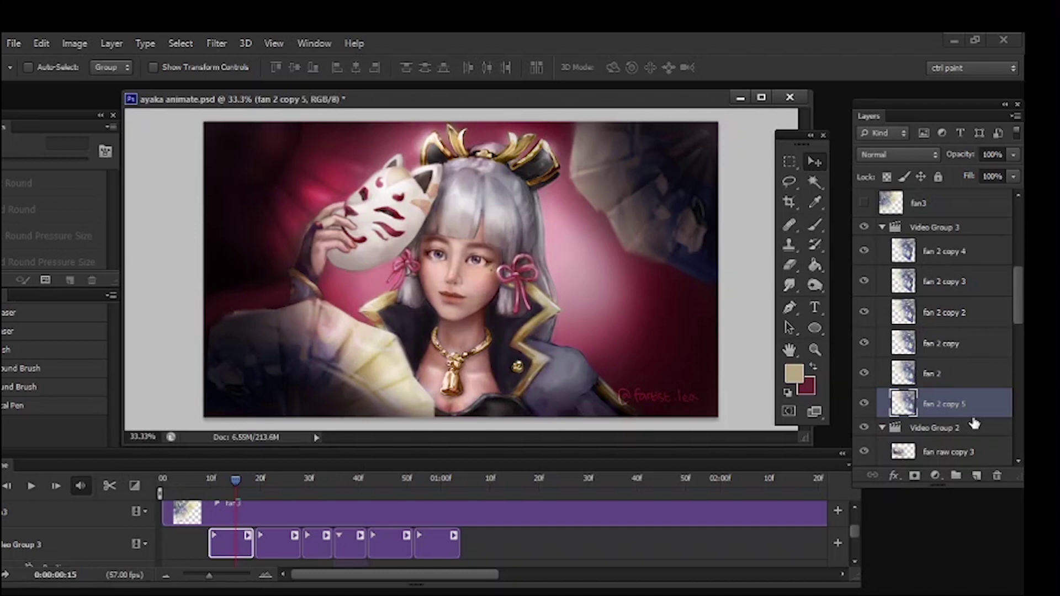
Step: Adjust the placement of the upper-right fan on fan 2 copy 5 slightly with Free Transform
{"action": "left_click", "coordinate": [265, 481]}
{"action": "key", "text": "ctrl+t"}
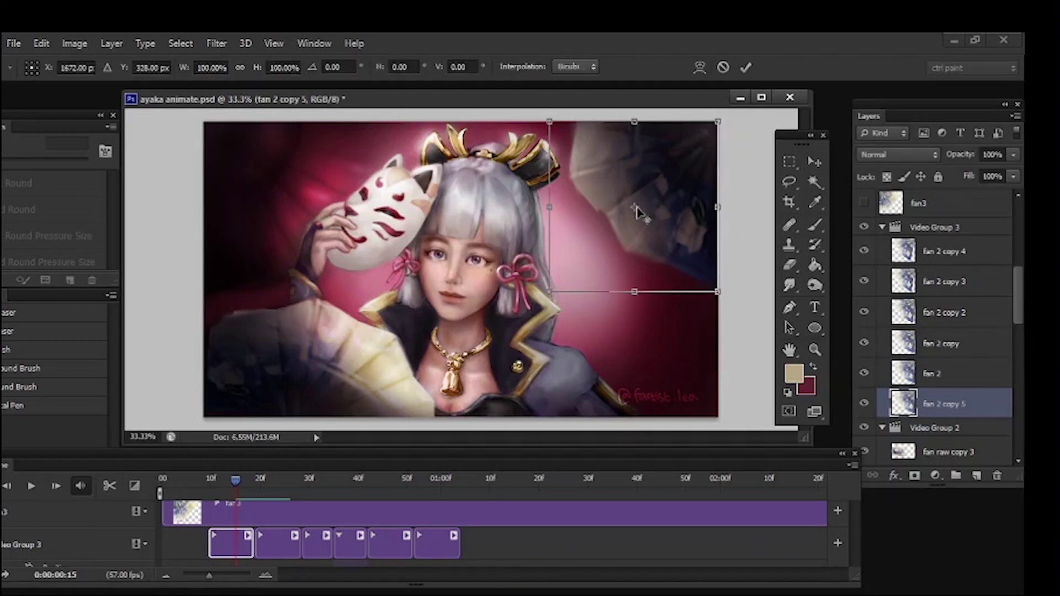
{"action": "key", "text": "Return"}
Step: Paint over the gap along the fan's upper edge on fan 2 copy 5 with dark tones and a 70 px brush
{"action": "left_click", "coordinate": [814, 225]}
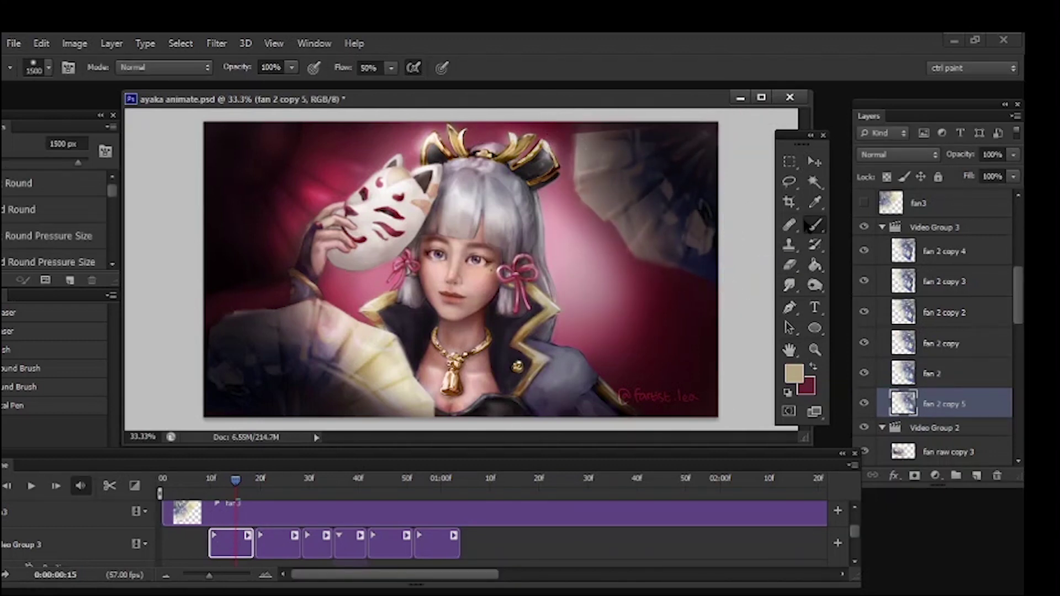
{"action": "key", "text": "]"}
{"action": "key", "text": "]"}
{"action": "key", "text": "]"}
{"action": "key", "text": "]"}
{"action": "key", "text": "]"}
{"action": "key", "text": "]"}
{"action": "key", "text": "]"}
{"action": "key", "text": "]"}
{"action": "key", "text": "]"}
{"action": "key", "text": "]"}
{"action": "key", "text": "]"}
{"action": "key", "text": "]"}
{"action": "key", "text": "]"}
{"action": "key", "text": "]"}
{"action": "key", "text": "]"}
{"action": "key", "text": "]"}
{"action": "key", "text": "]"}
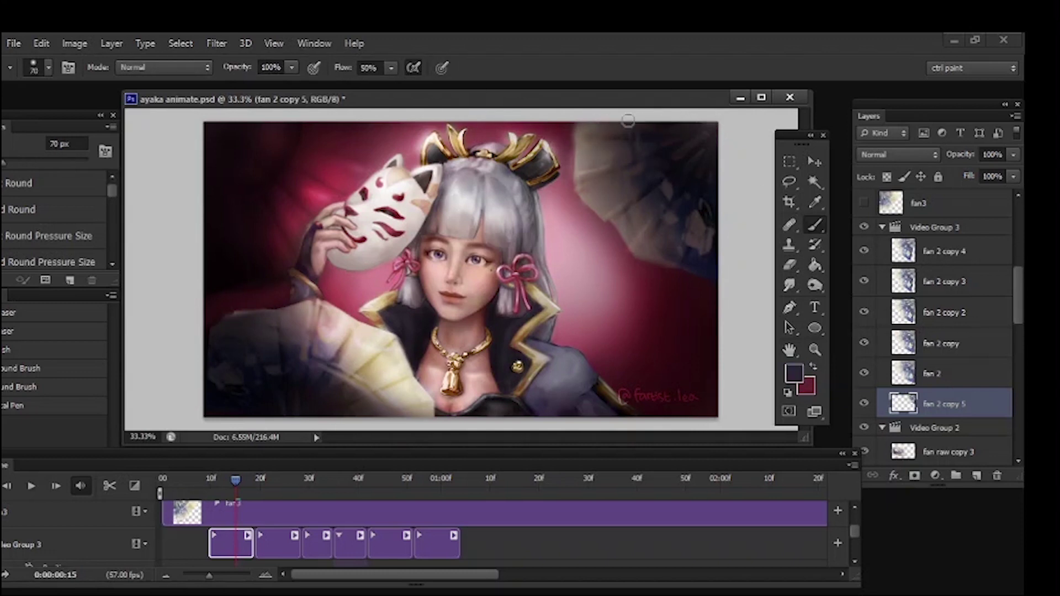
Step: Move all six Video Group 3 clips earlier so the sequence starts at frame 0
{"action": "left_click", "coordinate": [933, 374]}
{"action": "left_click_drag", "start_coordinate": [442, 489], "coordinate": [225, 503]}
{"action": "left_click_drag", "start_coordinate": [854, 531], "coordinate": [853, 534]}
{"action": "left_click", "coordinate": [439, 524]}
{"action": "left_click_drag", "start_coordinate": [237, 528], "coordinate": [190, 518]}
{"action": "left_click_drag", "start_coordinate": [276, 522], "coordinate": [231, 522]}
{"action": "left_click_drag", "start_coordinate": [321, 525], "coordinate": [274, 524]}
{"action": "left_click_drag", "start_coordinate": [351, 523], "coordinate": [304, 524]}
{"action": "left_click_drag", "start_coordinate": [391, 525], "coordinate": [344, 524]}
{"action": "left_click_drag", "start_coordinate": [438, 525], "coordinate": [391, 525]}
{"action": "left_click_drag", "start_coordinate": [226, 482], "coordinate": [182, 497]}
Step: Set the timeline frame rate to 15 fps and play the animation from the start
{"action": "left_click_drag", "start_coordinate": [853, 533], "coordinate": [852, 537]}
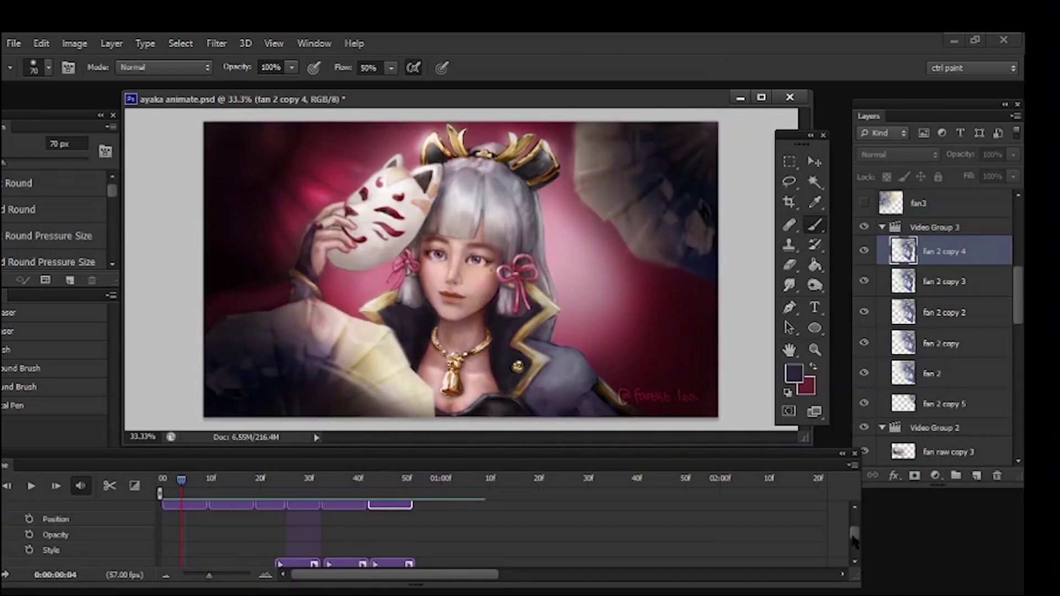
{"action": "left_click_drag", "start_coordinate": [852, 536], "coordinate": [851, 533]}
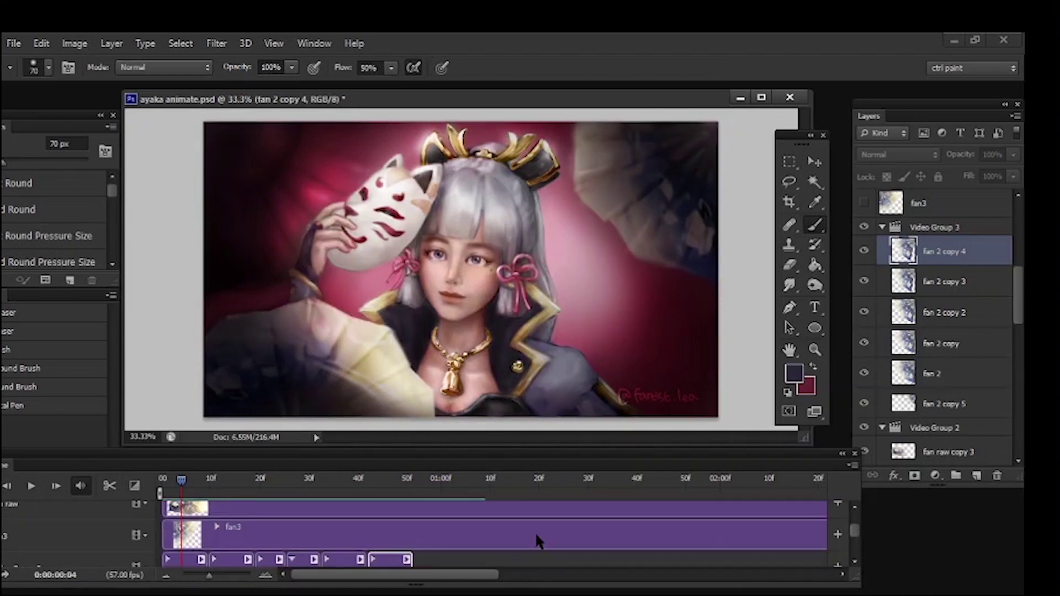
{"action": "mouse_move", "coordinate": [181, 480]}
{"action": "left_mouse_down"}
{"action": "mouse_move", "coordinate": [318, 506]}
{"action": "mouse_move", "coordinate": [197, 511]}
{"action": "mouse_move", "coordinate": [389, 479]}
{"action": "mouse_move", "coordinate": [218, 472]}
{"action": "mouse_move", "coordinate": [164, 482]}
{"action": "left_mouse_up"}
{"action": "left_click", "coordinate": [852, 466]}
{"action": "left_click", "coordinate": [942, 379]}
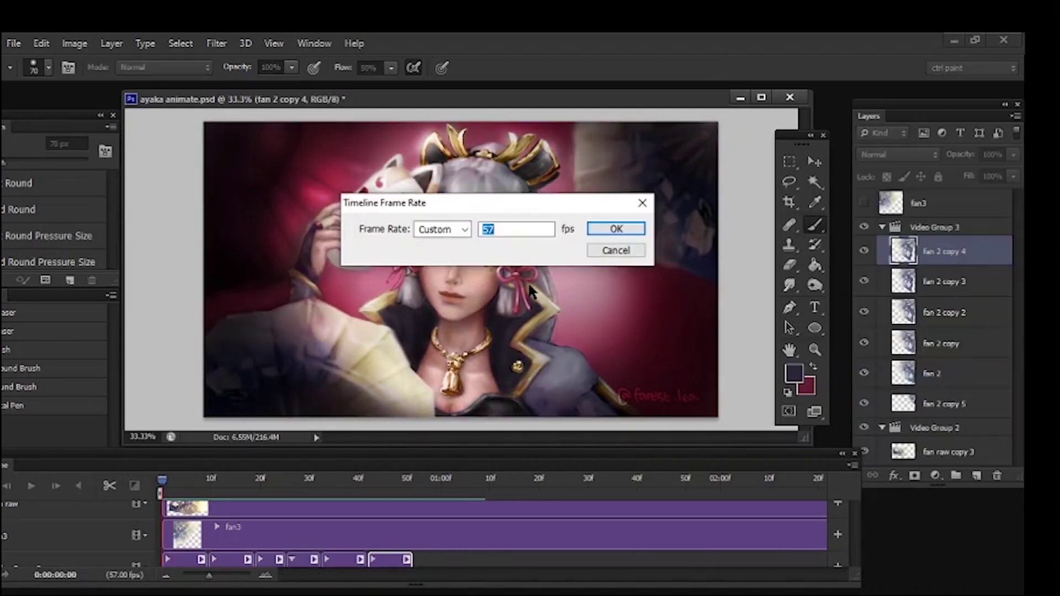
{"action": "type", "text": "15"}
{"action": "key", "text": "Return"}
{"action": "left_click", "coordinate": [31, 486]}
{"action": "left_click", "coordinate": [31, 486]}
Step: Lengthen the first fan clip in Video Group 2 and adjust the timing of the neighbouring clips
{"action": "left_click_drag", "start_coordinate": [854, 531], "coordinate": [854, 536]}
{"action": "left_click", "coordinate": [222, 562]}
{"action": "left_click_drag", "start_coordinate": [225, 484], "coordinate": [202, 486]}
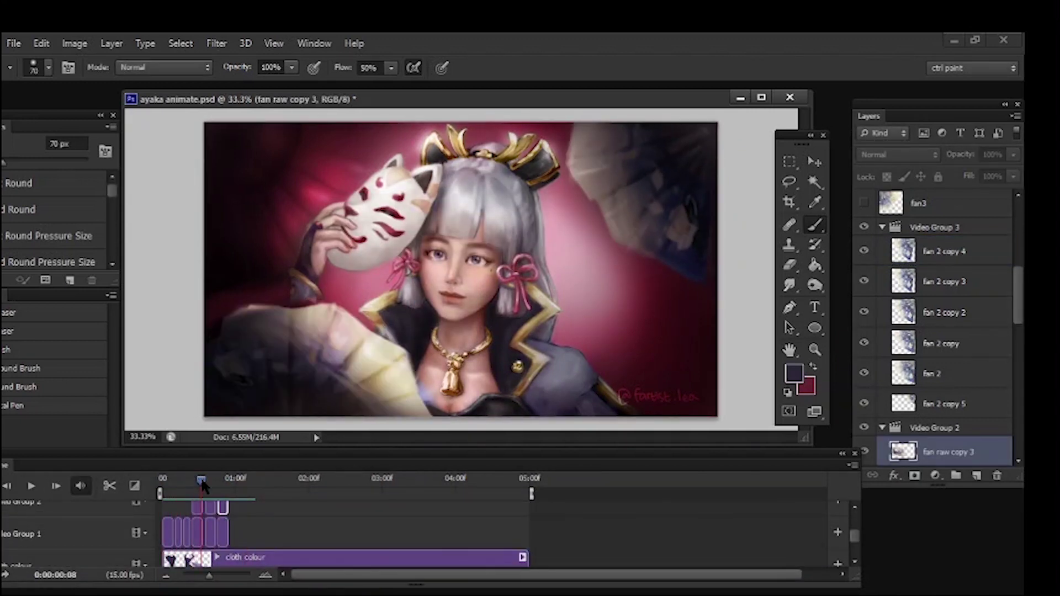
{"action": "left_click_drag", "start_coordinate": [192, 531], "coordinate": [187, 531]}
{"action": "left_click_drag", "start_coordinate": [201, 486], "coordinate": [169, 489]}
{"action": "left_click_drag", "start_coordinate": [203, 507], "coordinate": [207, 499]}
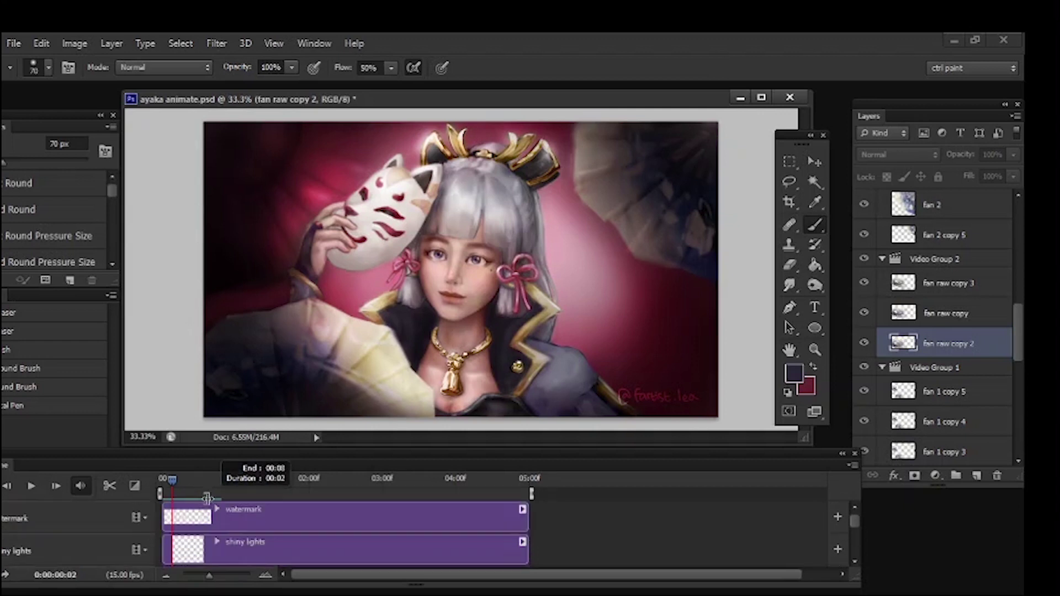
{"action": "left_click_drag", "start_coordinate": [858, 526], "coordinate": [849, 538]}
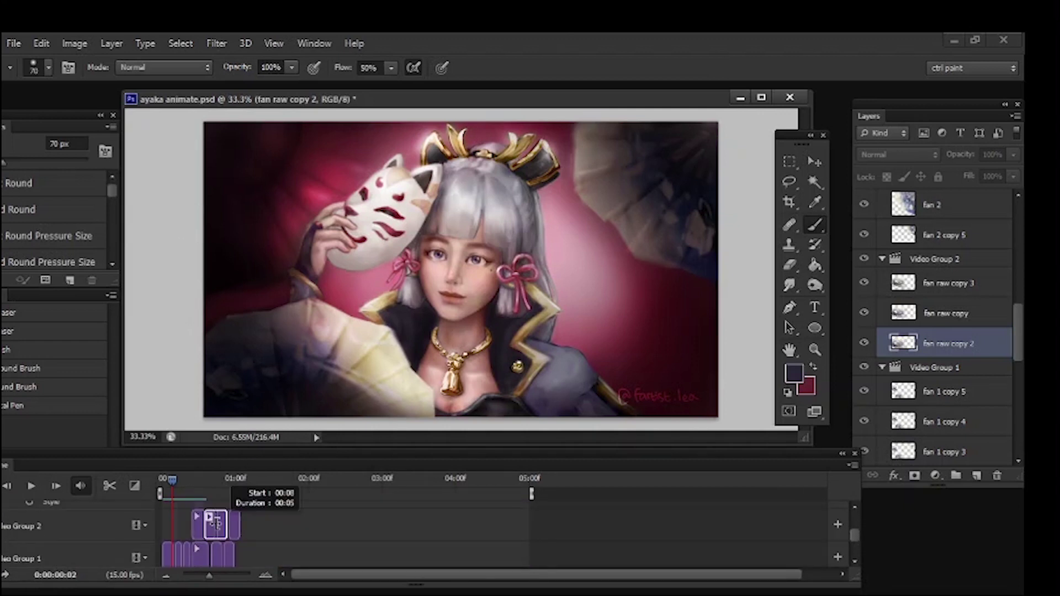
{"action": "left_click_drag", "start_coordinate": [216, 524], "coordinate": [217, 525]}
Step: Shift the last clips in Video Group 1 later to match the timing of Video Group 2
{"action": "left_click", "coordinate": [221, 525]}
{"action": "mouse_move", "coordinate": [212, 554]}
{"action": "left_mouse_down"}
{"action": "mouse_move", "coordinate": [215, 524]}
{"action": "mouse_move", "coordinate": [214, 554]}
{"action": "mouse_move", "coordinate": [224, 552]}
{"action": "left_mouse_up"}
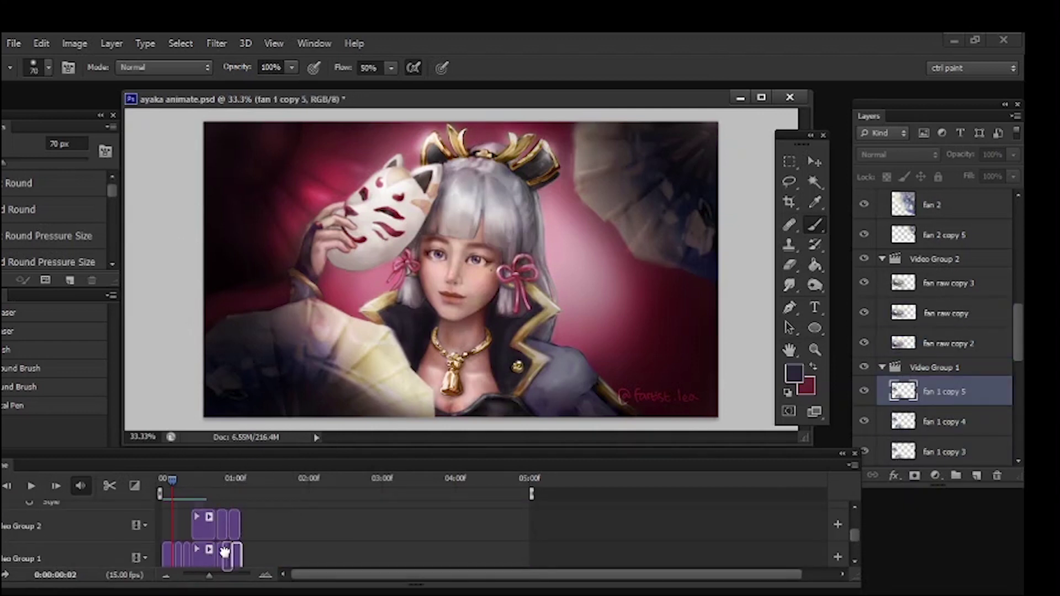
{"action": "left_click", "coordinate": [246, 555]}
{"action": "scroll", "coordinate": [247, 552], "scroll_direction": "down", "scroll_amount": 1}
{"action": "scroll", "coordinate": [246, 550], "scroll_direction": "up", "scroll_amount": 3}
{"action": "scroll", "coordinate": [246, 550], "scroll_direction": "down", "scroll_amount": 1}
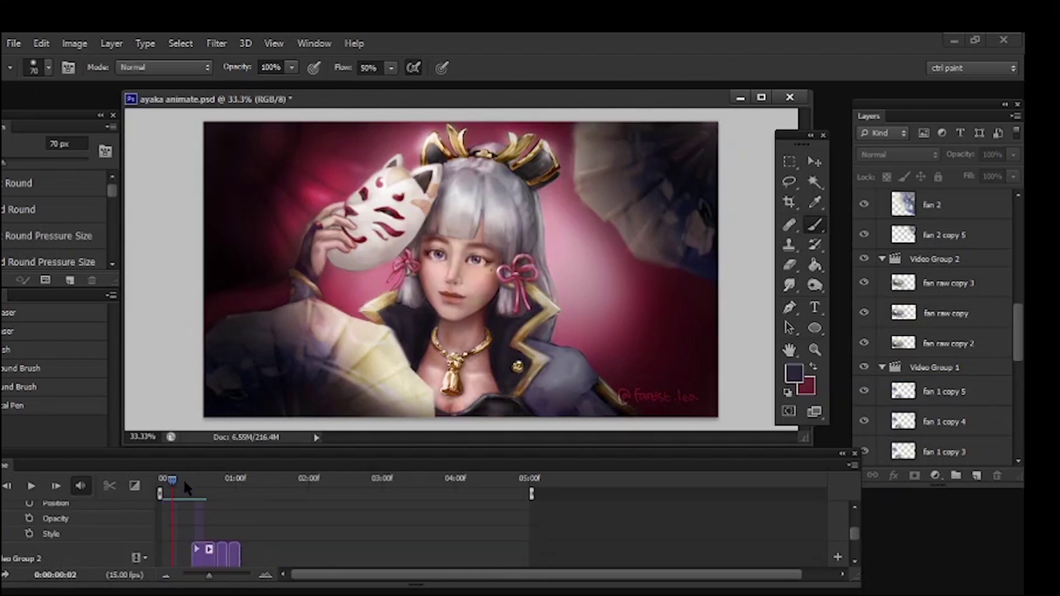
Step: Retime the Video Group 3 clips, making the last one start at frame 13 with a duration of 3 frames
{"action": "left_click_drag", "start_coordinate": [173, 480], "coordinate": [240, 480]}
{"action": "scroll", "coordinate": [170, 544], "scroll_direction": "up", "scroll_amount": 2}
{"action": "left_click", "coordinate": [179, 545]}
{"action": "left_click", "coordinate": [223, 545]}
{"action": "mouse_move", "coordinate": [214, 548]}
{"action": "left_mouse_down"}
{"action": "mouse_move", "coordinate": [226, 548]}
{"action": "mouse_move", "coordinate": [215, 545]}
{"action": "left_mouse_up"}
{"action": "left_click", "coordinate": [200, 545]}
{"action": "left_click_drag", "start_coordinate": [201, 545], "coordinate": [229, 544]}
{"action": "left_click", "coordinate": [222, 544]}
{"action": "left_click", "coordinate": [234, 545]}
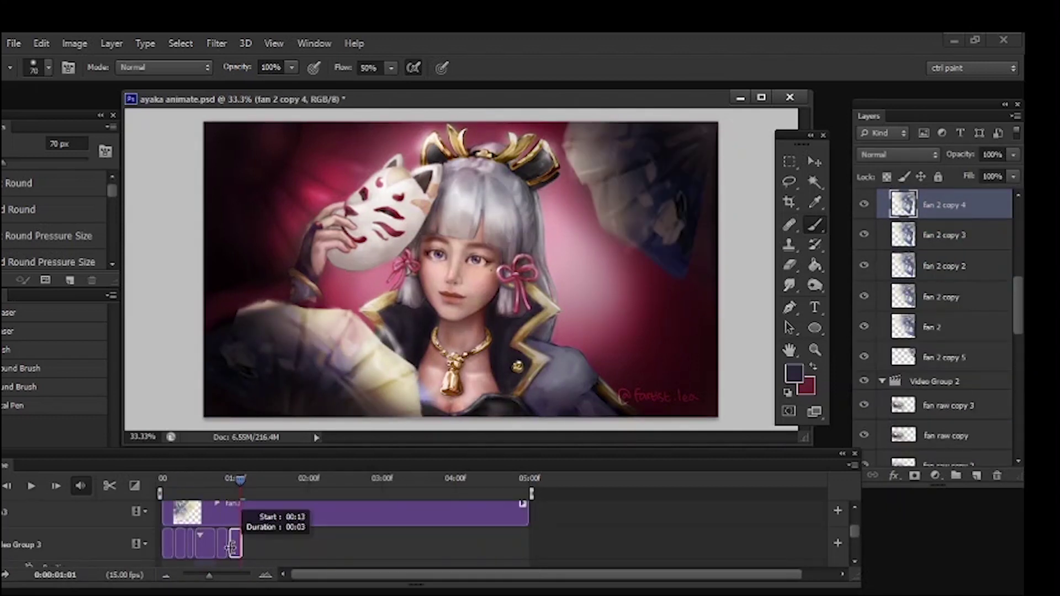
{"action": "left_click", "coordinate": [249, 545]}
Step: Play the fan animation from the start to check the clip timing
{"action": "left_click_drag", "start_coordinate": [239, 482], "coordinate": [165, 480]}
{"action": "left_click", "coordinate": [31, 488]}
{"action": "left_click", "coordinate": [31, 488]}
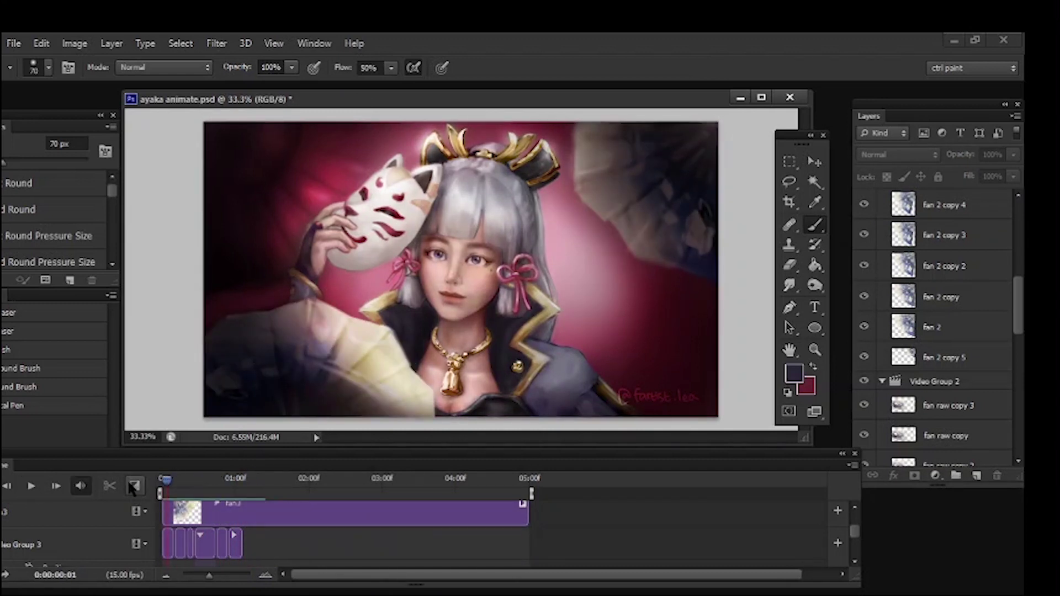
{"action": "left_click", "coordinate": [33, 488]}
{"action": "scroll", "coordinate": [293, 512], "scroll_direction": "down", "scroll_amount": 1}
{"action": "scroll", "coordinate": [292, 512], "scroll_direction": "up", "scroll_amount": 2}
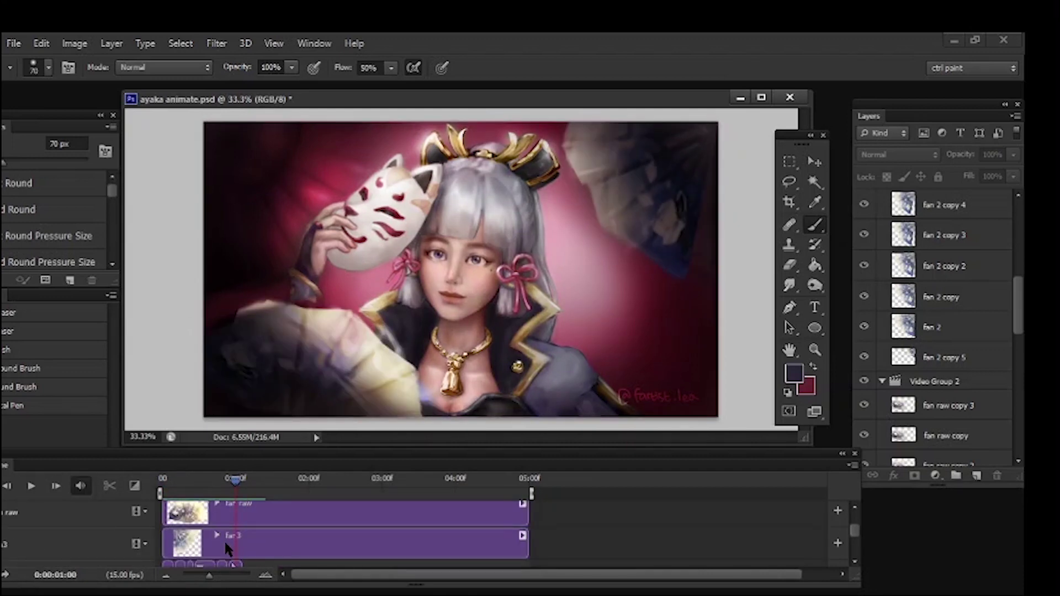
Step: Toggle the visibility of Layer 21 and Layer 1 to examine what each background layer contributes
{"action": "scroll", "coordinate": [878, 337], "scroll_direction": "down", "scroll_amount": 10}
{"action": "left_click", "coordinate": [865, 362]}
{"action": "left_click", "coordinate": [865, 362]}
{"action": "left_click", "coordinate": [862, 422]}
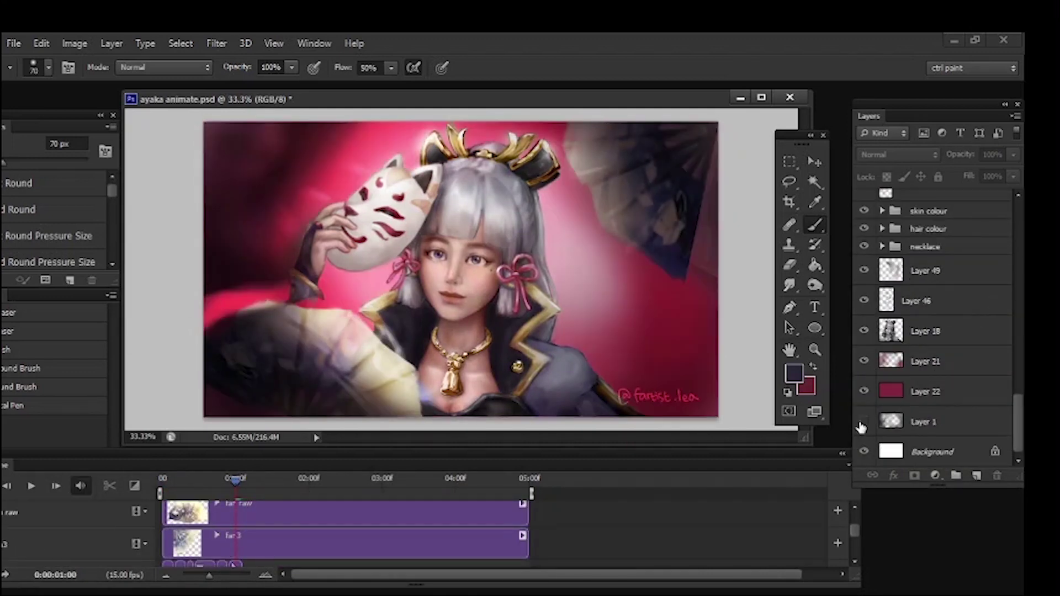
{"action": "left_click", "coordinate": [861, 422]}
{"action": "left_click", "coordinate": [864, 422]}
{"action": "left_click", "coordinate": [864, 421]}
Step: Rename the layer directly above the handzz group as sleeves
{"action": "scroll", "coordinate": [877, 370], "scroll_direction": "up", "scroll_amount": 10}
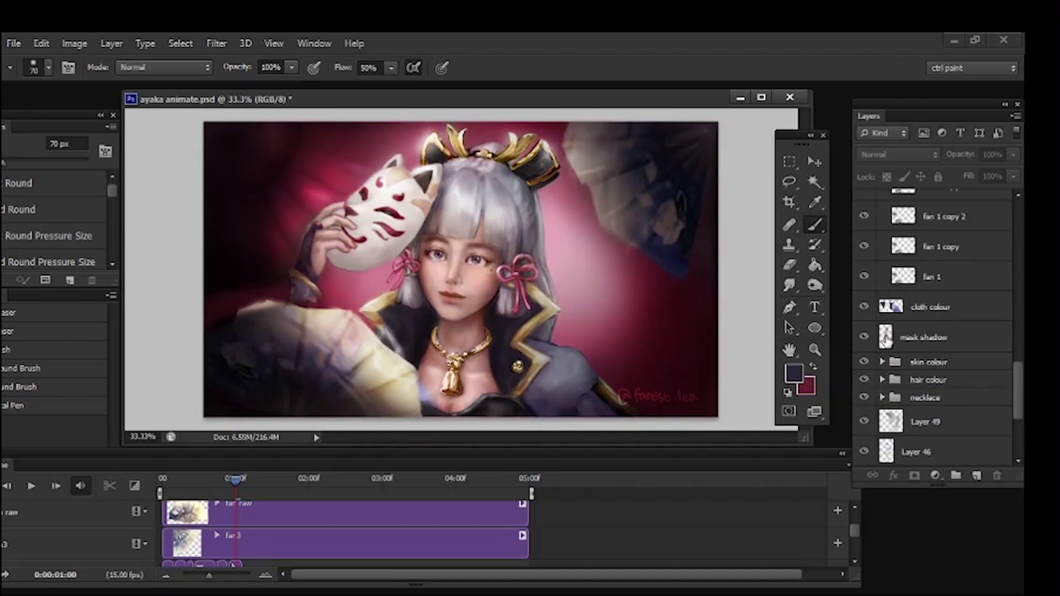
{"action": "left_click", "coordinate": [865, 387]}
{"action": "double_click", "coordinate": [928, 356]}
{"action": "type", "text": "sleeves"}
Step: Inspect Layer 4, Layer 23, the shiny lights layer and Layer 1 to identify their contents
{"action": "left_click", "coordinate": [890, 325]}
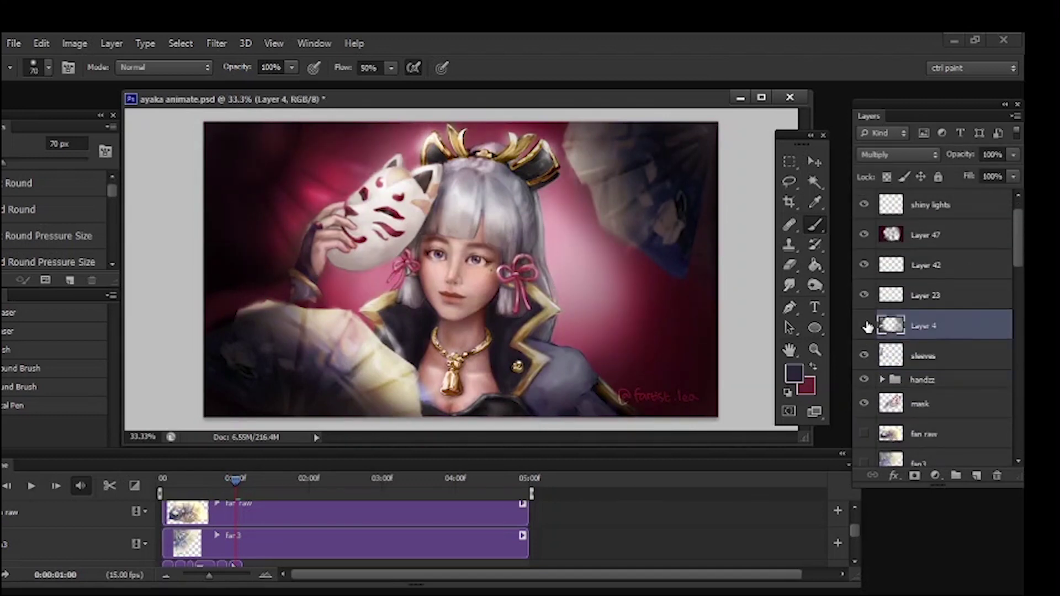
{"action": "left_click", "coordinate": [865, 326]}
{"action": "left_click", "coordinate": [865, 326]}
{"action": "left_click", "coordinate": [890, 296]}
{"action": "left_click", "coordinate": [865, 208]}
{"action": "scroll", "coordinate": [883, 331], "scroll_direction": "down", "scroll_amount": 10}
{"action": "left_click", "coordinate": [882, 423]}
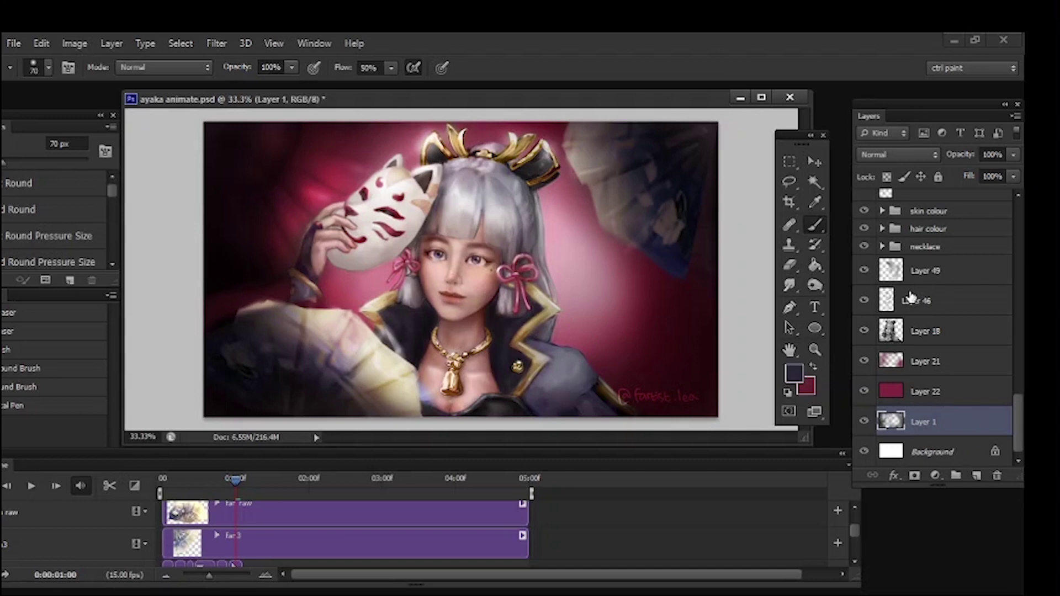
{"action": "scroll", "coordinate": [939, 359], "scroll_direction": "up", "scroll_amount": 15}
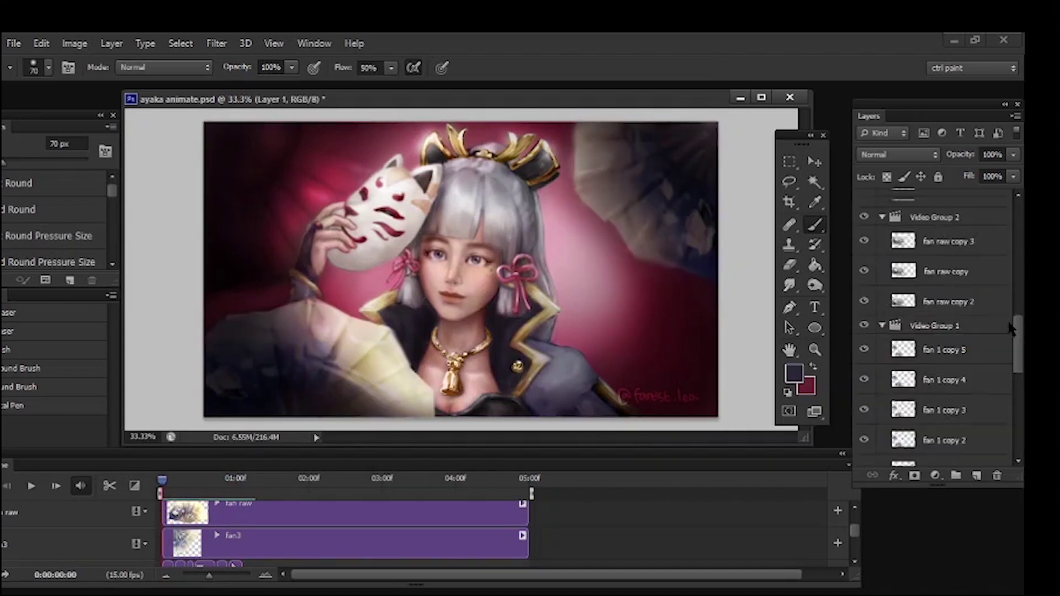
Step: Check the content of Layer 42 by toggling its visibility and rename it as lightzz
{"action": "left_click", "coordinate": [863, 295]}
{"action": "left_click", "coordinate": [863, 296]}
{"action": "left_click", "coordinate": [917, 297]}
{"action": "key", "text": "e"}
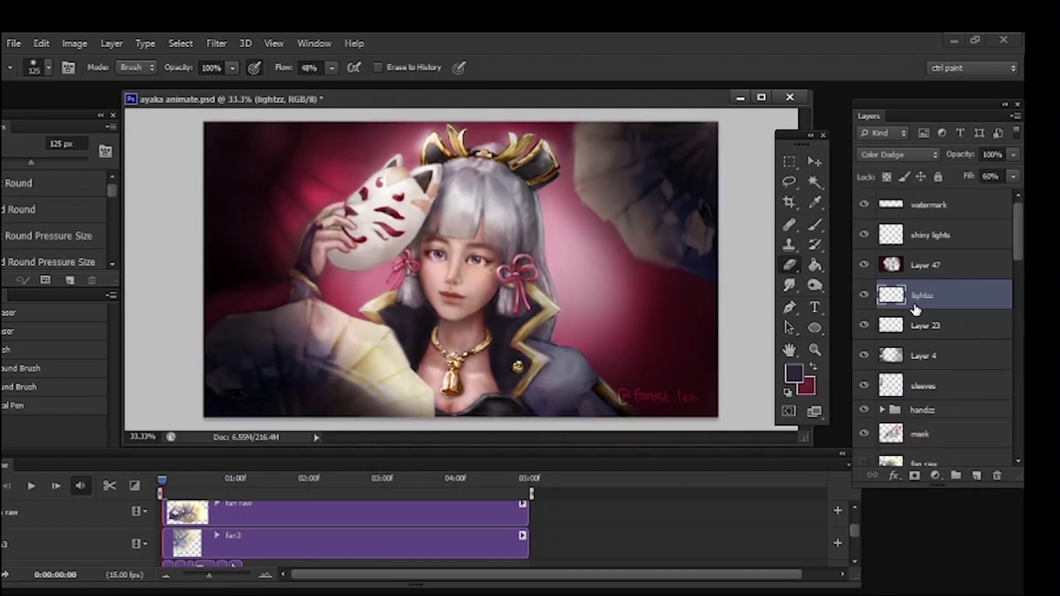
Step: Play the animation and return the playhead to the first frame
{"action": "scroll", "coordinate": [916, 309], "scroll_direction": "down", "scroll_amount": 1}
{"action": "left_click", "coordinate": [31, 487]}
{"action": "left_click", "coordinate": [31, 486]}
{"action": "left_click_drag", "start_coordinate": [259, 480], "coordinate": [146, 490]}
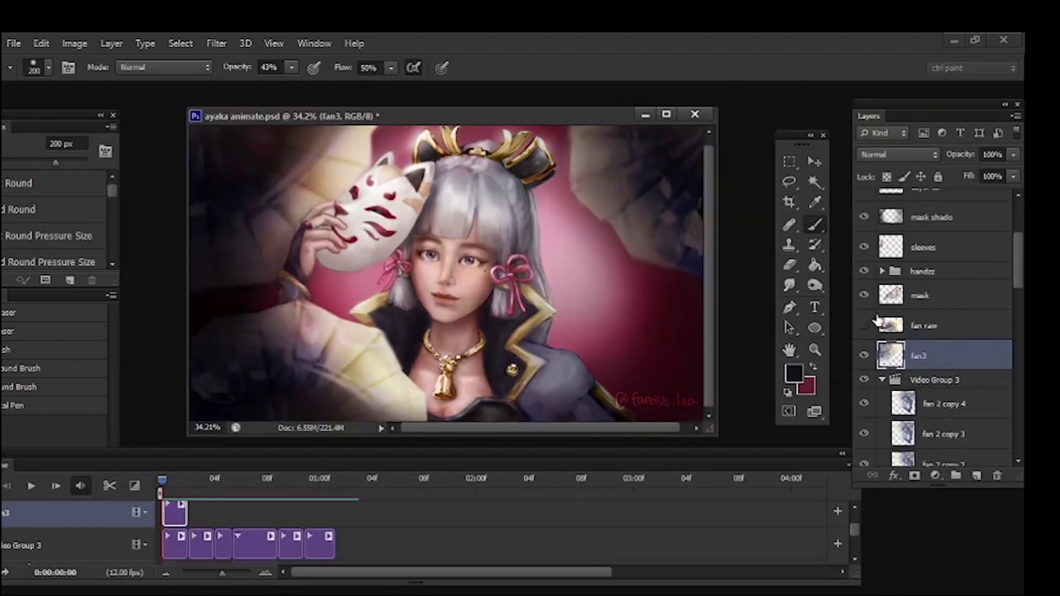
Step: Duplicate the fan3 layer twice as consecutive clips in one video group
{"action": "key", "text": "ctrl+j"}
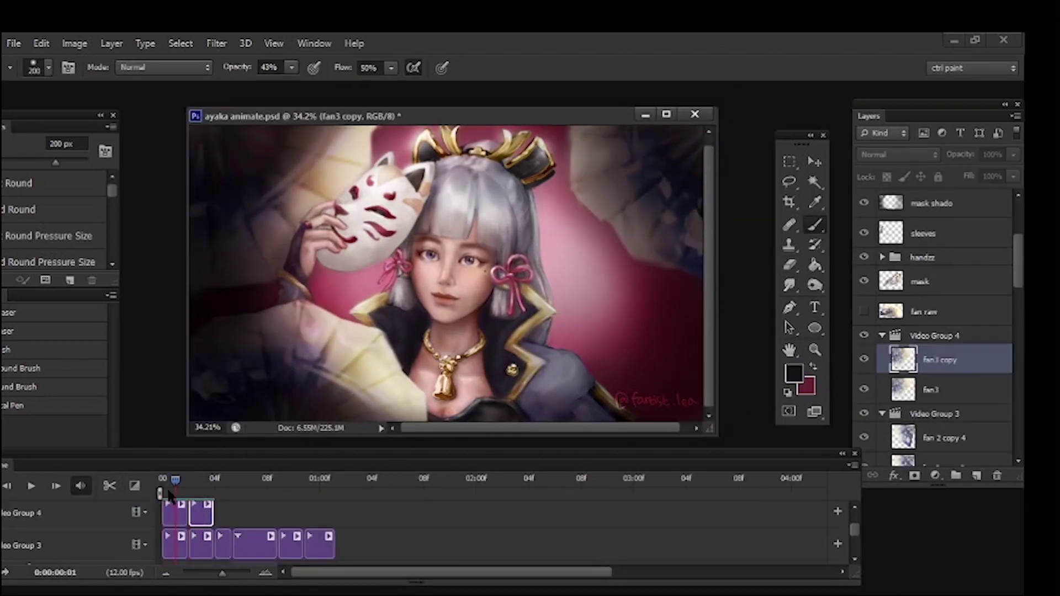
{"action": "key", "text": "ctrl+shift+h"}
{"action": "key", "text": "ctrl+shift+h"}
{"action": "key", "text": "ctrl+j"}
Step: Adjust the fan slightly with Free Transform in the first and third clips of Video Group 4
{"action": "left_click", "coordinate": [184, 518]}
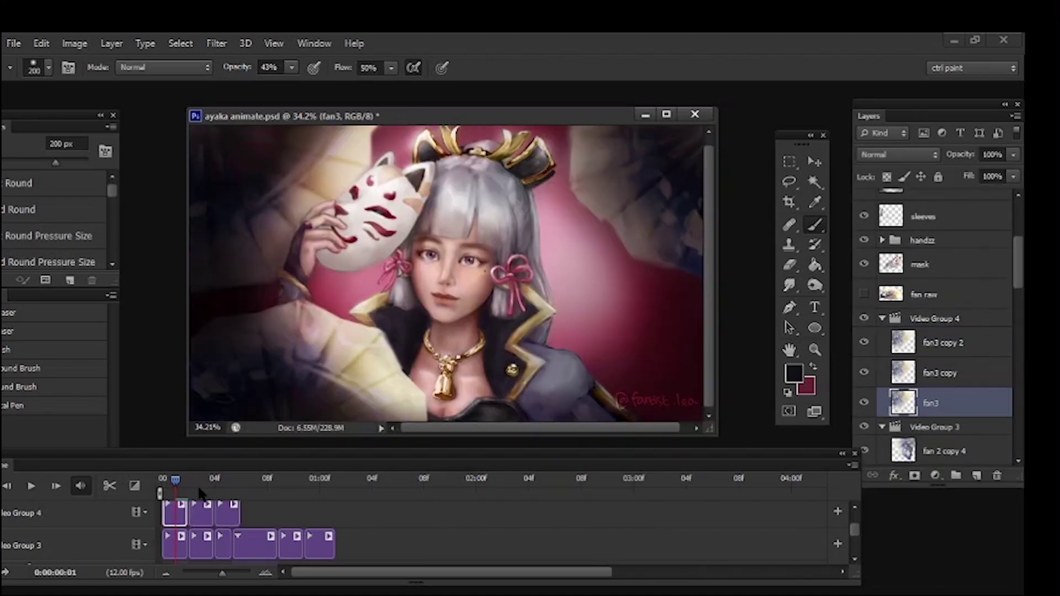
{"action": "key", "text": "ctrl+t"}
{"action": "key", "text": "Return"}
{"action": "left_click_drag", "start_coordinate": [175, 480], "coordinate": [227, 481]}
{"action": "left_click", "coordinate": [228, 517]}
{"action": "key", "text": "ctrl+t"}
{"action": "left_click_drag", "start_coordinate": [257, 191], "coordinate": [256, 196]}
{"action": "key", "text": "Return"}
Step: Duplicate fan3 copy 2 and rotate the new copy by about 1.6°
{"action": "left_click_drag", "start_coordinate": [943, 343], "coordinate": [978, 475]}
{"action": "key", "text": "ctrl+t"}
{"action": "left_click_drag", "start_coordinate": [402, 314], "coordinate": [402, 323]}
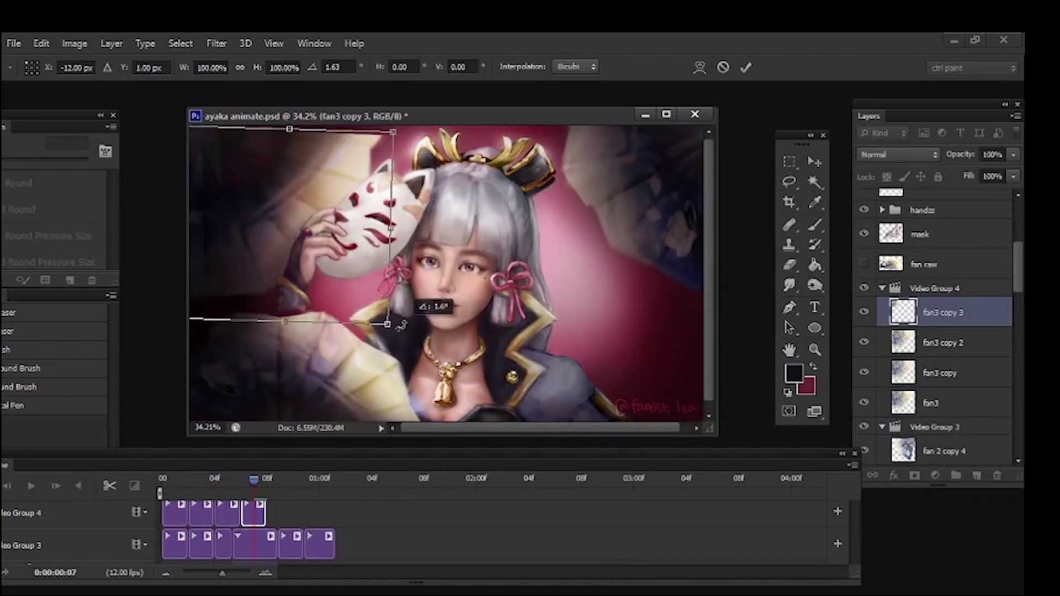
{"action": "key", "text": "Return"}
Step: Review the movement of the Video Group 4 fan from the start of the timeline
{"action": "left_click_drag", "start_coordinate": [254, 481], "coordinate": [167, 485]}
{"action": "key", "text": "ctrl+t"}
{"action": "key", "text": "Return"}
{"action": "key", "text": "space"}
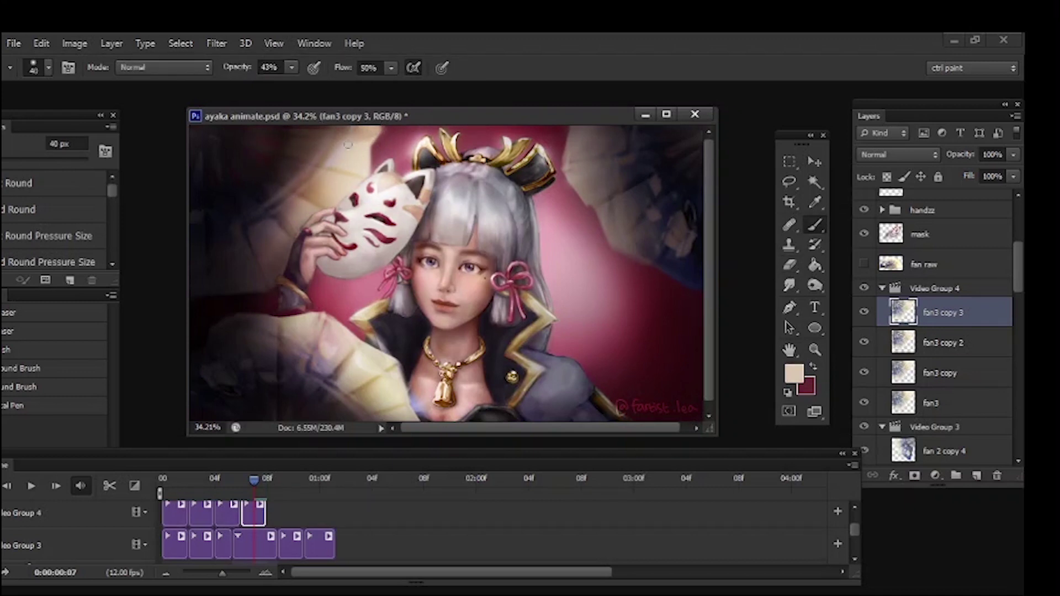
Step: Retouch the fan's upper edge on fan3 copy 2 with the beige Brush and compare it with the neighbouring frames
{"action": "left_click", "coordinate": [815, 225]}
{"action": "mouse_move", "coordinate": [241, 481]}
{"action": "left_mouse_down"}
{"action": "mouse_move", "coordinate": [184, 483]}
{"action": "mouse_move", "coordinate": [228, 482]}
{"action": "left_mouse_up"}
{"action": "left_click", "coordinate": [228, 517]}
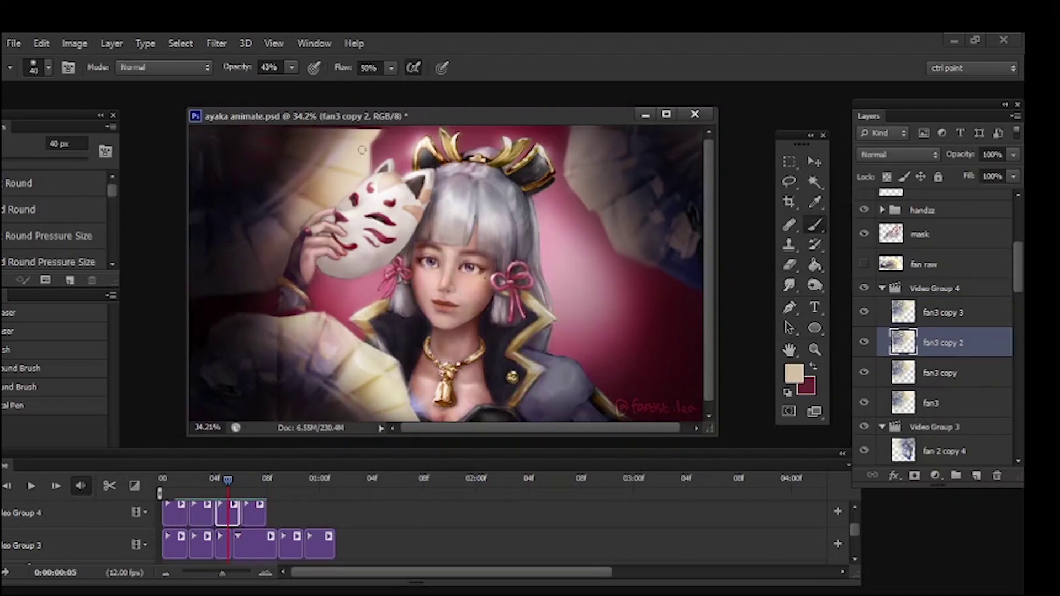
{"action": "left_click_drag", "start_coordinate": [367, 120], "coordinate": [399, 128]}
{"action": "mouse_move", "coordinate": [249, 490]}
{"action": "left_mouse_down"}
{"action": "mouse_move", "coordinate": [202, 489]}
{"action": "mouse_move", "coordinate": [214, 481]}
{"action": "left_mouse_up"}
{"action": "left_click", "coordinate": [258, 521]}
{"action": "left_click", "coordinate": [227, 517]}
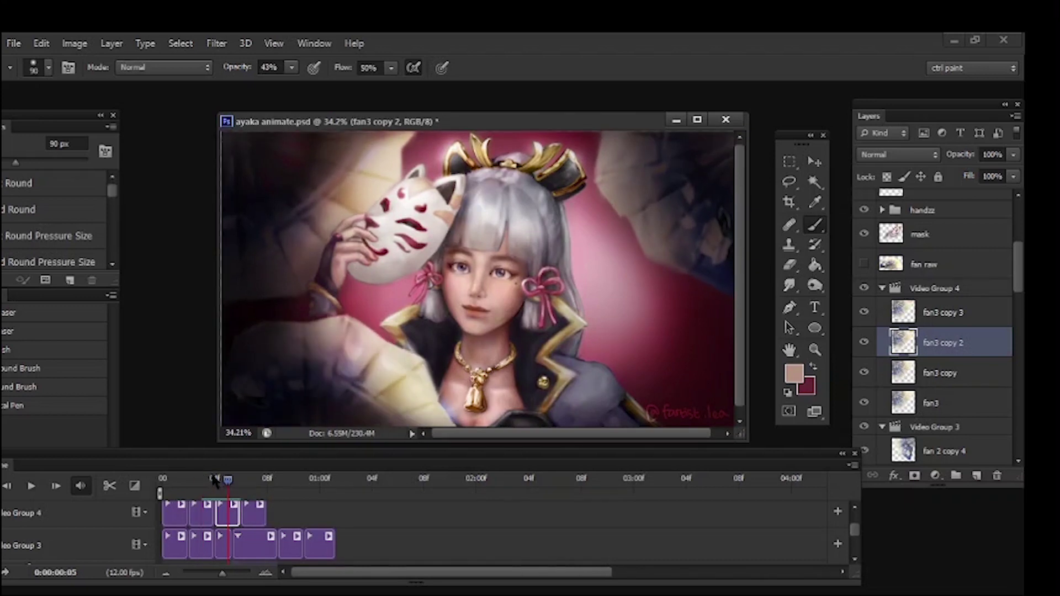
{"action": "left_click", "coordinate": [942, 312]}
{"action": "scroll", "coordinate": [970, 312], "scroll_direction": "down", "scroll_amount": 1}
{"action": "key", "text": "ctrl+t"}
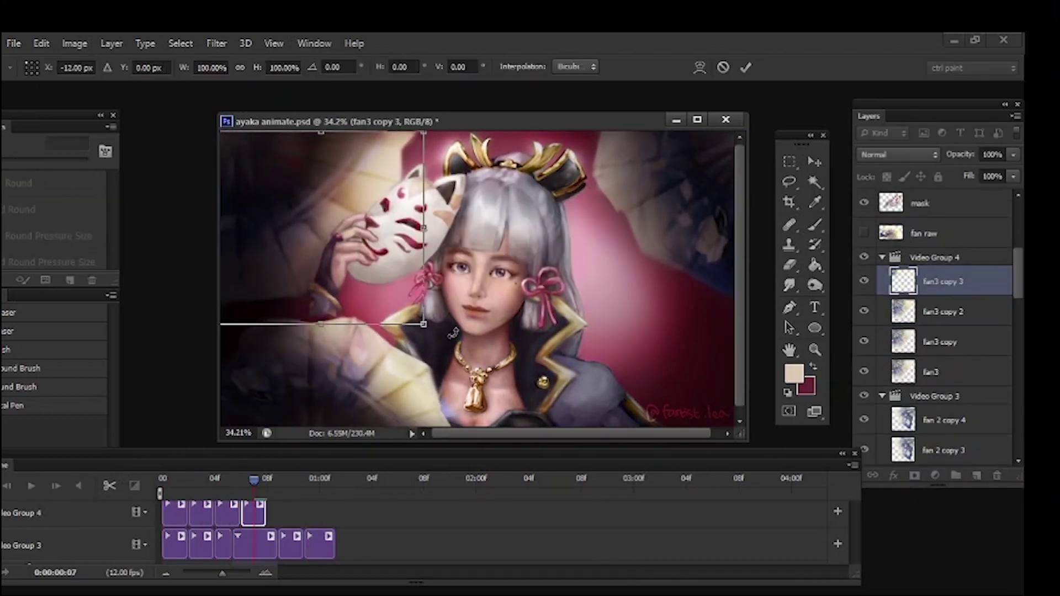
{"action": "key", "text": "Escape"}
Step: Sample the pale fan colour near the mask and reduce the Brush size for retouching fan3 copy 3
{"action": "key", "text": "b"}
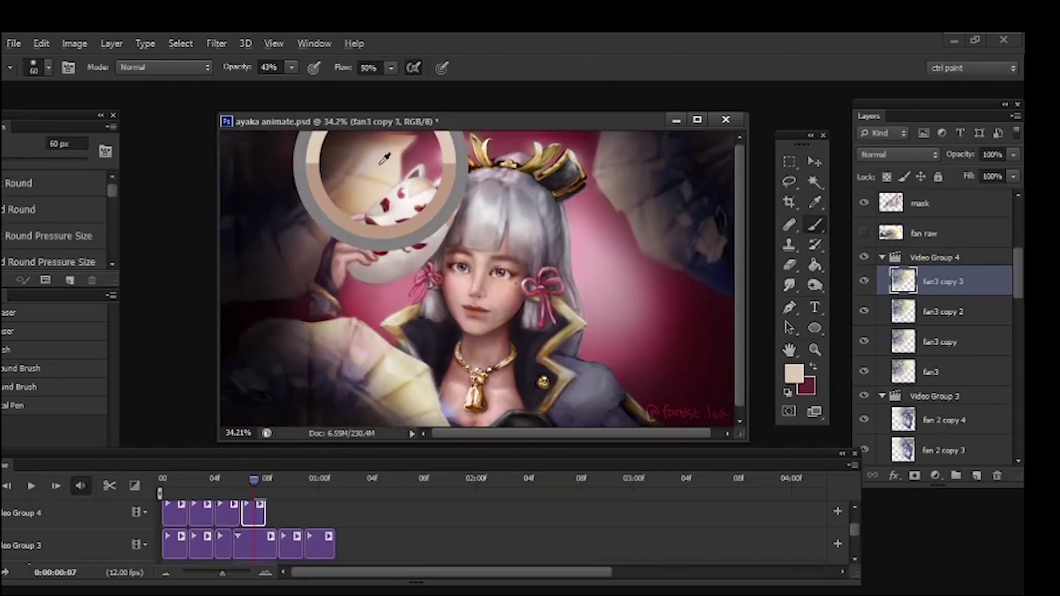
{"action": "left_click", "coordinate": [365, 167], "text": "alt"}
{"action": "key", "text": "bracketleft"}
{"action": "key", "text": "bracketleft"}
{"action": "key", "text": "bracketleft"}
{"action": "mouse_move", "coordinate": [254, 484]}
{"action": "left_mouse_down"}
{"action": "mouse_move", "coordinate": [163, 486]}
{"action": "mouse_move", "coordinate": [257, 489]}
{"action": "left_mouse_up"}
Step: Lasso the upper edge of the fan on fan3 copy 3 and adjust its tones with Curves
{"action": "left_click", "coordinate": [942, 282]}
{"action": "key", "text": "l"}
{"action": "left_click_drag", "start_coordinate": [316, 133], "coordinate": [433, 134]}
{"action": "key", "text": "ctrl+m"}
{"action": "left_click", "coordinate": [954, 261]}
Step: Adjust the tones of the same selected strip on fan3 copy 2 with Curves
{"action": "left_click", "coordinate": [942, 312]}
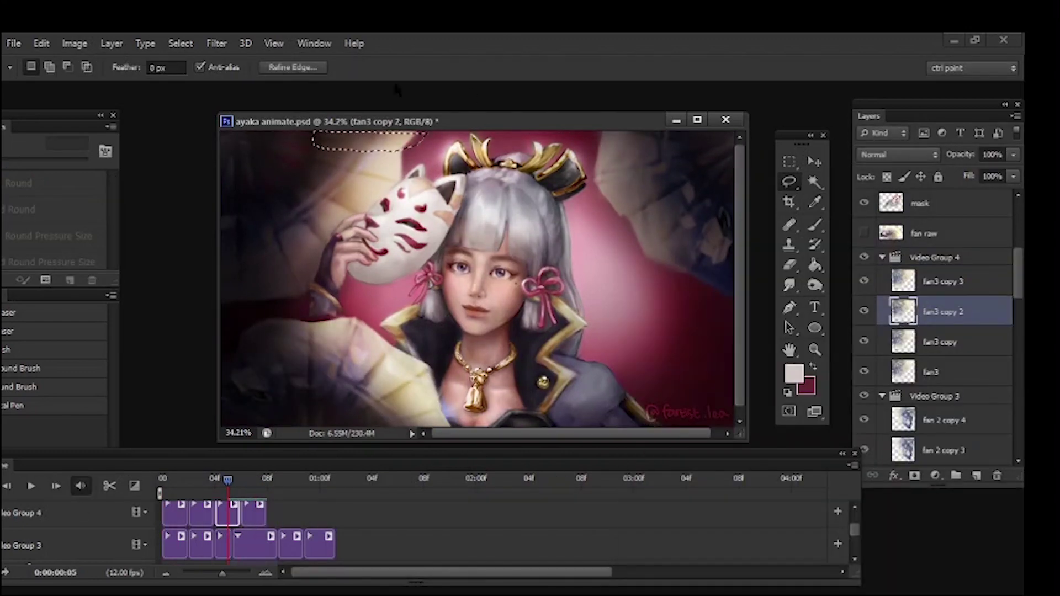
{"action": "key", "text": "ctrl+m"}
{"action": "left_click_drag", "start_coordinate": [245, 488], "coordinate": [229, 489]}
{"action": "key", "text": "ctrl+m"}
{"action": "left_click_drag", "start_coordinate": [794, 393], "coordinate": [794, 383]}
{"action": "left_click", "coordinate": [954, 261]}
Step: Duplicate the last fan3 clip three times and apply Free Transform to each copy to continue the fan's movement
{"action": "left_click_drag", "start_coordinate": [228, 486], "coordinate": [254, 515]}
{"action": "key", "text": "ctrl+j"}
{"action": "key", "text": "ctrl+t"}
{"action": "key", "text": "Return"}
{"action": "key", "text": "ctrl+j"}
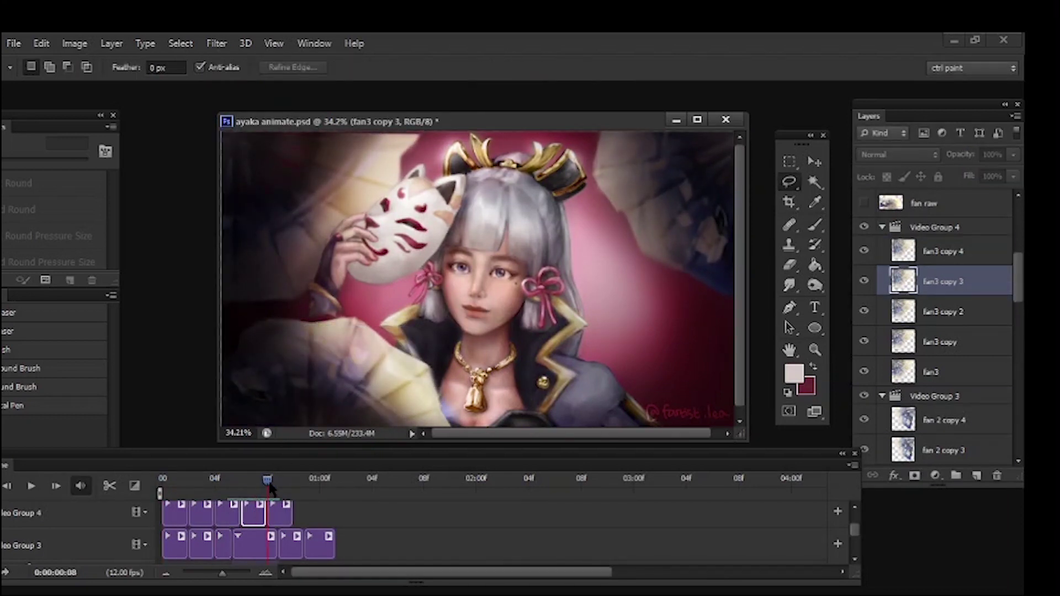
{"action": "key", "text": "ctrl+t"}
{"action": "key", "text": "Return"}
{"action": "key", "text": "ctrl+j"}
{"action": "key", "text": "ctrl+t"}
{"action": "key", "text": "Return"}
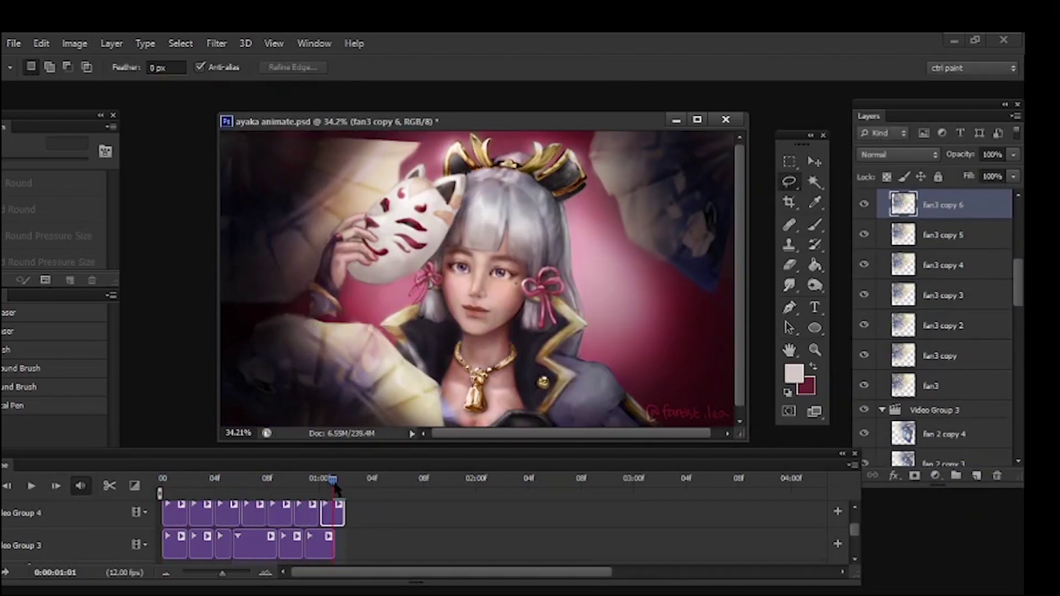
Step: Duplicate the fan 2 copy 5 clip at the start of Video Group 3
{"action": "left_click_drag", "start_coordinate": [307, 486], "coordinate": [175, 488]}
{"action": "left_click_drag", "start_coordinate": [1018, 296], "coordinate": [1014, 333]}
{"action": "left_click", "coordinate": [204, 547]}
{"action": "left_click", "coordinate": [932, 381]}
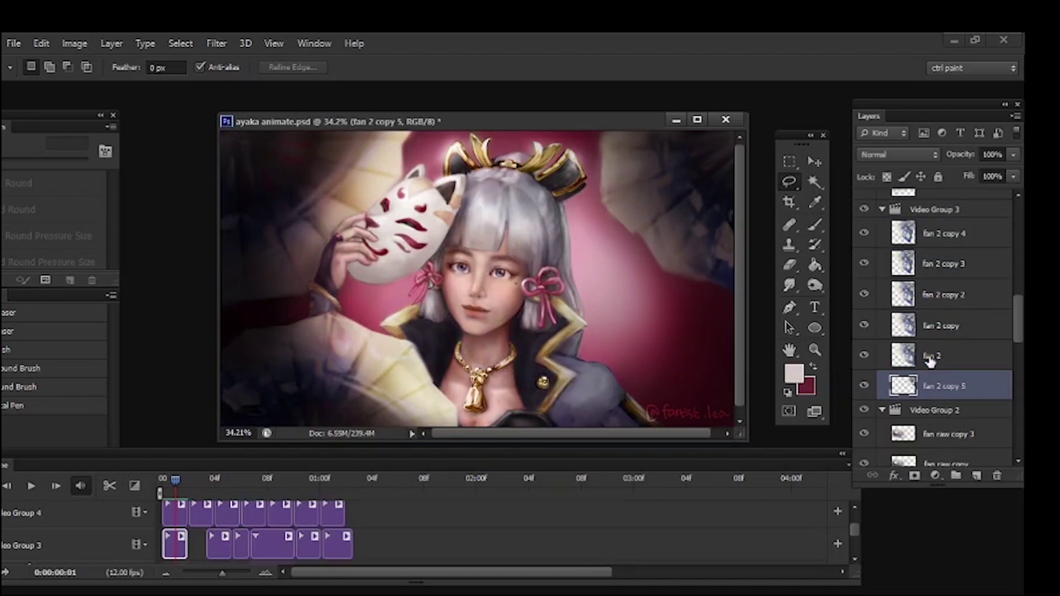
{"action": "key", "text": "ctrl+j"}
Step: Marquee-select the upper-right fan on fan 2 copy 6 and rotate it slightly about its upper-right reference point
{"action": "left_click_drag", "start_coordinate": [175, 479], "coordinate": [201, 479]}
{"action": "key", "text": "m"}
{"action": "left_click_drag", "start_coordinate": [562, 133], "coordinate": [867, 316]}
{"action": "key", "text": "ctrl+t"}
{"action": "left_click", "coordinate": [37, 62]}
{"action": "left_click_drag", "start_coordinate": [640, 322], "coordinate": [640, 311]}
{"action": "key", "text": "ctrl+z"}
{"action": "left_click_drag", "start_coordinate": [531, 143], "coordinate": [531, 147]}
{"action": "key", "text": "Return"}
Step: Rotate the selected fan on fan 2 copy 6 slightly further about the same corner
{"action": "mouse_move", "coordinate": [201, 479]}
{"action": "left_mouse_down"}
{"action": "mouse_move", "coordinate": [216, 485]}
{"action": "mouse_move", "coordinate": [201, 481]}
{"action": "left_mouse_up"}
{"action": "key", "text": "ctrl+t"}
{"action": "left_click", "coordinate": [38, 62]}
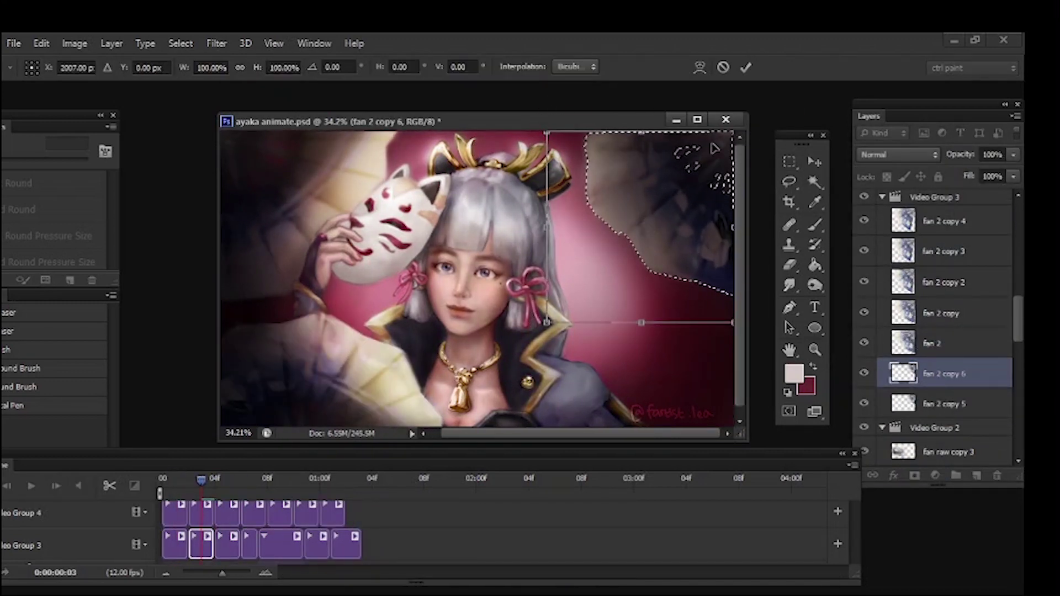
{"action": "left_click_drag", "start_coordinate": [530, 143], "coordinate": [530, 147]}
{"action": "key", "text": "Return"}
Step: Shorten the fan 2 copy 2 clip to end at frame 9 and move the last two Video Group 3 clips earlier
{"action": "left_click_drag", "start_coordinate": [201, 480], "coordinate": [280, 546]}
{"action": "left_click", "coordinate": [293, 546]}
{"action": "left_click", "coordinate": [323, 547], "text": "shift"}
{"action": "left_click_drag", "start_coordinate": [289, 546], "coordinate": [301, 546]}
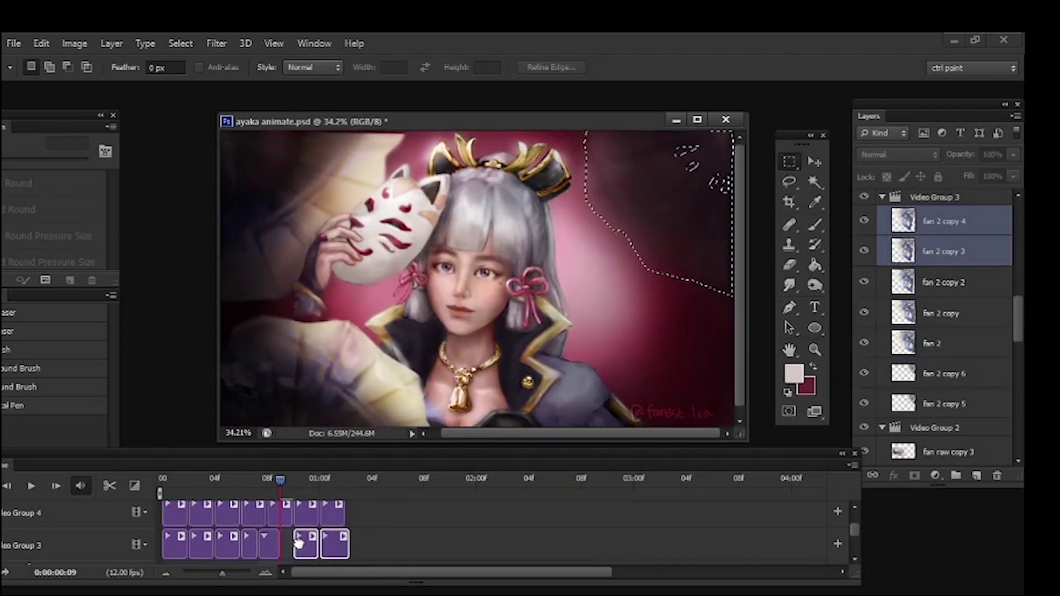
Step: Align the remaining clip edges of Video Group 3 with those of Video Group 4 and clear the canvas selection
{"action": "left_click_drag", "start_coordinate": [281, 479], "coordinate": [346, 480]}
{"action": "left_click_drag", "start_coordinate": [348, 546], "coordinate": [345, 546]}
{"action": "left_click_drag", "start_coordinate": [345, 481], "coordinate": [268, 498]}
{"action": "key", "text": "ctrl+d"}
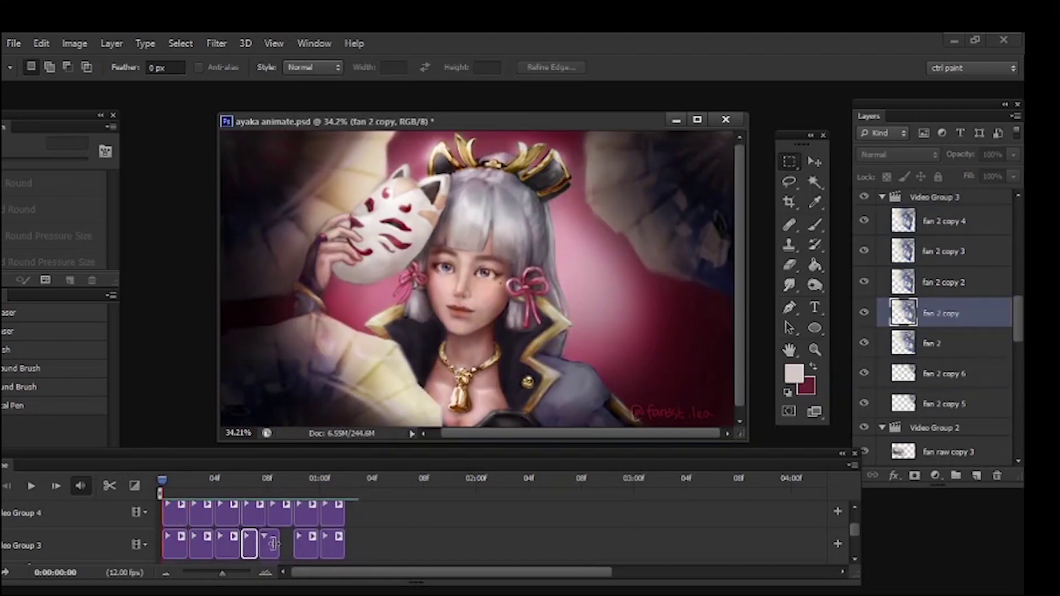
{"action": "left_click_drag", "start_coordinate": [258, 546], "coordinate": [267, 547]}
{"action": "left_click_drag", "start_coordinate": [289, 546], "coordinate": [292, 547]}
Step: Play the animation to check how the Video Group 3 and Video Group 4 fans move together
{"action": "left_click", "coordinate": [176, 514]}
{"action": "left_click_drag", "start_coordinate": [267, 480], "coordinate": [324, 531]}
{"action": "left_click", "coordinate": [32, 487]}
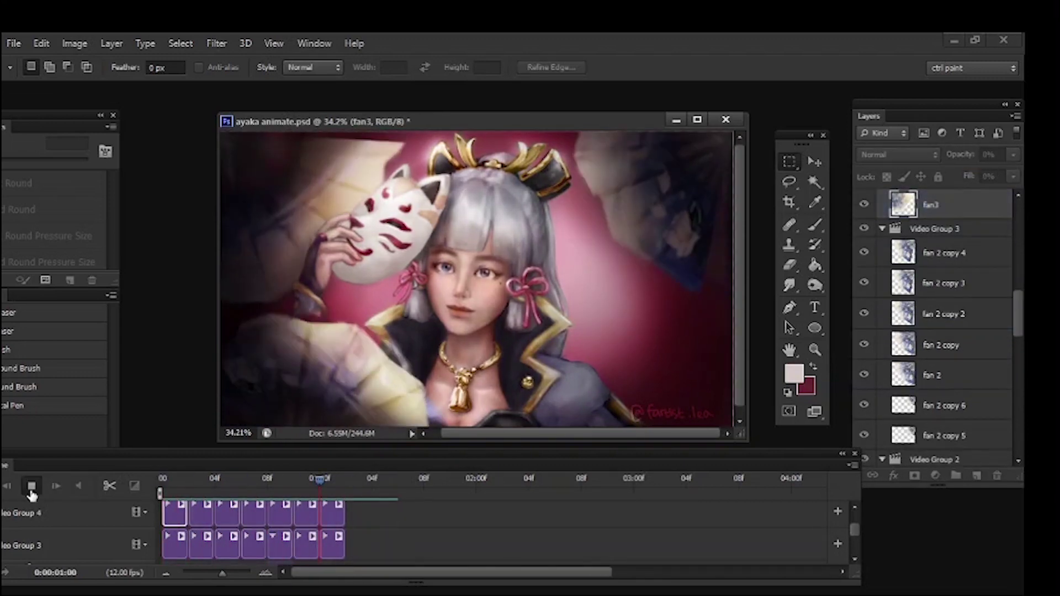
{"action": "left_click", "coordinate": [31, 486]}
{"action": "left_click", "coordinate": [161, 481]}
{"action": "left_click_drag", "start_coordinate": [161, 482], "coordinate": [175, 481]}
Step: Retime the Video Group 2 clips to fit the length of the other fan sequences
{"action": "scroll", "coordinate": [972, 305], "scroll_direction": "down", "scroll_amount": 3}
{"action": "left_click_drag", "start_coordinate": [854, 529], "coordinate": [854, 536]}
{"action": "left_click_drag", "start_coordinate": [175, 480], "coordinate": [346, 480]}
{"action": "left_click", "coordinate": [292, 537]}
{"action": "left_click_drag", "start_coordinate": [324, 533], "coordinate": [237, 516]}
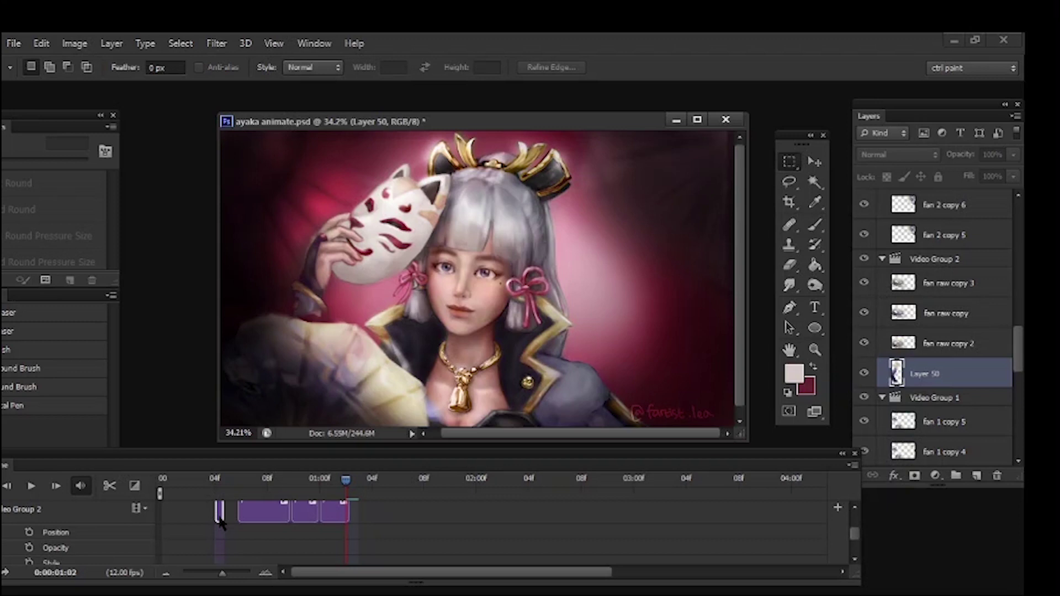
Step: Retime the Video Group 1 clips by shifting the early ones and adjusting the edges of the others
{"action": "scroll", "coordinate": [222, 524], "scroll_direction": "down", "scroll_amount": 3}
{"action": "mouse_move", "coordinate": [236, 530]}
{"action": "left_mouse_down"}
{"action": "mouse_move", "coordinate": [255, 527]}
{"action": "mouse_move", "coordinate": [221, 533]}
{"action": "left_mouse_up"}
{"action": "left_click", "coordinate": [208, 532], "text": "shift"}
{"action": "left_click", "coordinate": [324, 530]}
{"action": "left_click", "coordinate": [307, 530]}
{"action": "left_click_drag", "start_coordinate": [288, 531], "coordinate": [292, 531]}
{"action": "left_click_drag", "start_coordinate": [262, 531], "coordinate": [266, 531]}
Step: Duplicate the first fan clip in Video Group 1 and place the copy below the fan 1 layer
{"action": "left_click", "coordinate": [218, 532]}
{"action": "key", "text": "ctrl+j"}
{"action": "left_click_drag", "start_coordinate": [961, 391], "coordinate": [965, 433]}
Step: Rotate the lower-left fan on the fan 1 copy 6 layer about 1.2 degrees counterclockwise
{"action": "left_click_drag", "start_coordinate": [346, 481], "coordinate": [214, 497]}
{"action": "left_click", "coordinate": [905, 419], "text": "ctrl"}
{"action": "key", "text": "ctrl+t"}
{"action": "left_click_drag", "start_coordinate": [536, 276], "coordinate": [559, 243]}
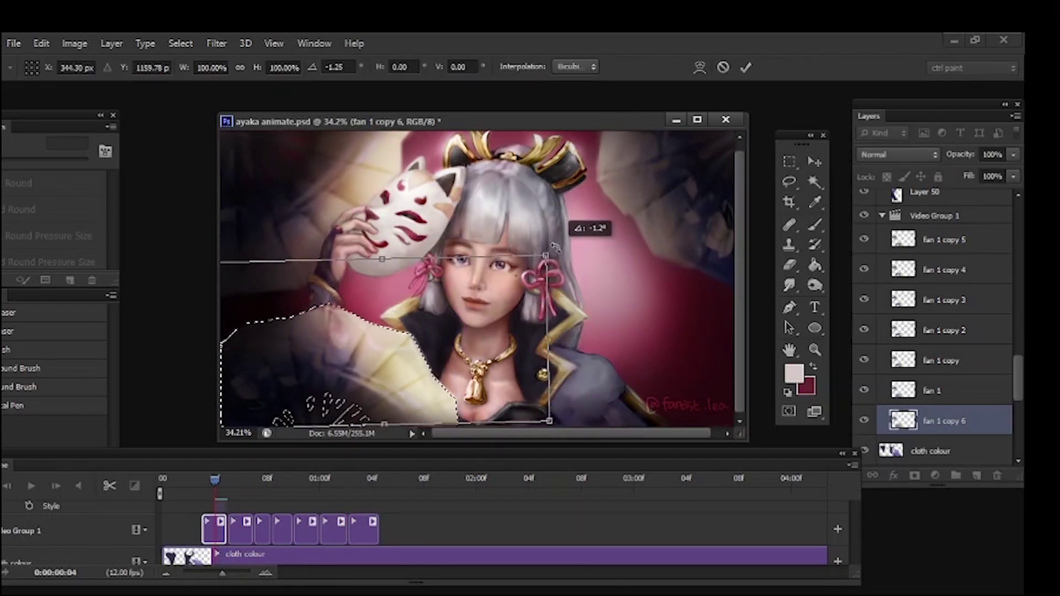
{"action": "key", "text": "Return"}
{"action": "key", "text": "ctrl+d"}
Step: Delete all the clips in Video Group 2
{"action": "left_click_drag", "start_coordinate": [214, 486], "coordinate": [336, 490]}
{"action": "scroll", "coordinate": [238, 524], "scroll_direction": "up", "scroll_amount": 2}
{"action": "left_click", "coordinate": [337, 512]}
{"action": "left_click", "coordinate": [236, 510], "text": "shift"}
{"action": "key", "text": "Delete"}
Step: Move the whole Video Group 1 clip sequence to the start of the timeline
{"action": "left_click", "coordinate": [214, 540]}
{"action": "scroll", "coordinate": [332, 530], "scroll_direction": "up", "scroll_amount": 2}
{"action": "scroll", "coordinate": [342, 530], "scroll_direction": "down", "scroll_amount": 2}
{"action": "left_click", "coordinate": [363, 544]}
{"action": "left_click", "coordinate": [211, 544], "text": "shift"}
{"action": "left_click_drag", "start_coordinate": [211, 544], "coordinate": [154, 544]}
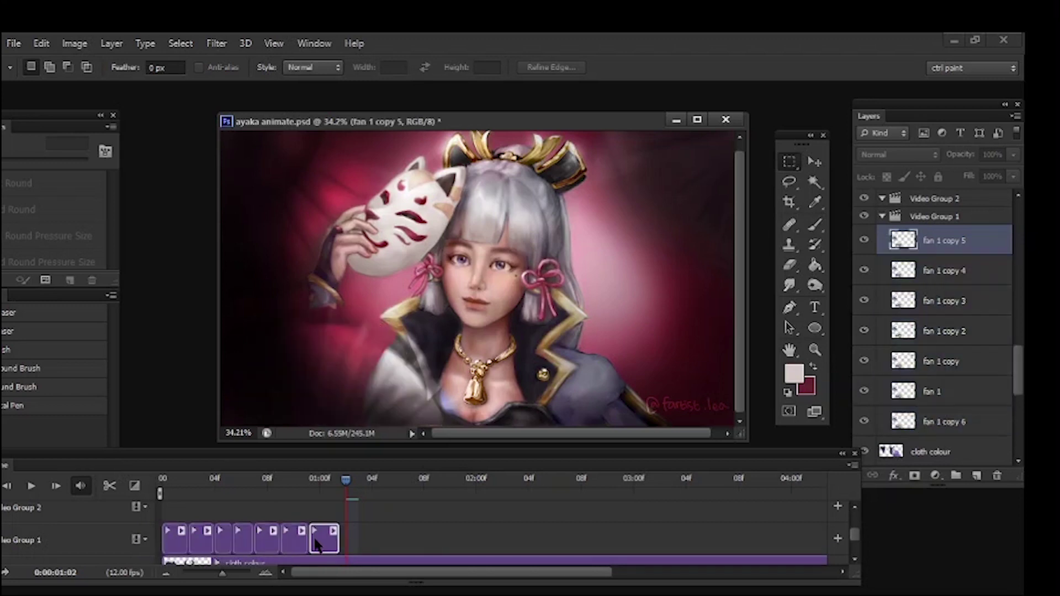
Step: Shift the last Video Group 1 clip slightly later and adjust the edges of the middle clips to fill the sequence
{"action": "left_click_drag", "start_coordinate": [315, 544], "coordinate": [325, 544]}
{"action": "left_click", "coordinate": [227, 541]}
{"action": "left_click_drag", "start_coordinate": [232, 540], "coordinate": [240, 540]}
{"action": "left_click", "coordinate": [307, 540]}
{"action": "left_click_drag", "start_coordinate": [288, 540], "coordinate": [290, 540]}
{"action": "left_click", "coordinate": [185, 541]}
{"action": "left_click", "coordinate": [201, 542]}
{"action": "left_click", "coordinate": [305, 541], "text": "shift"}
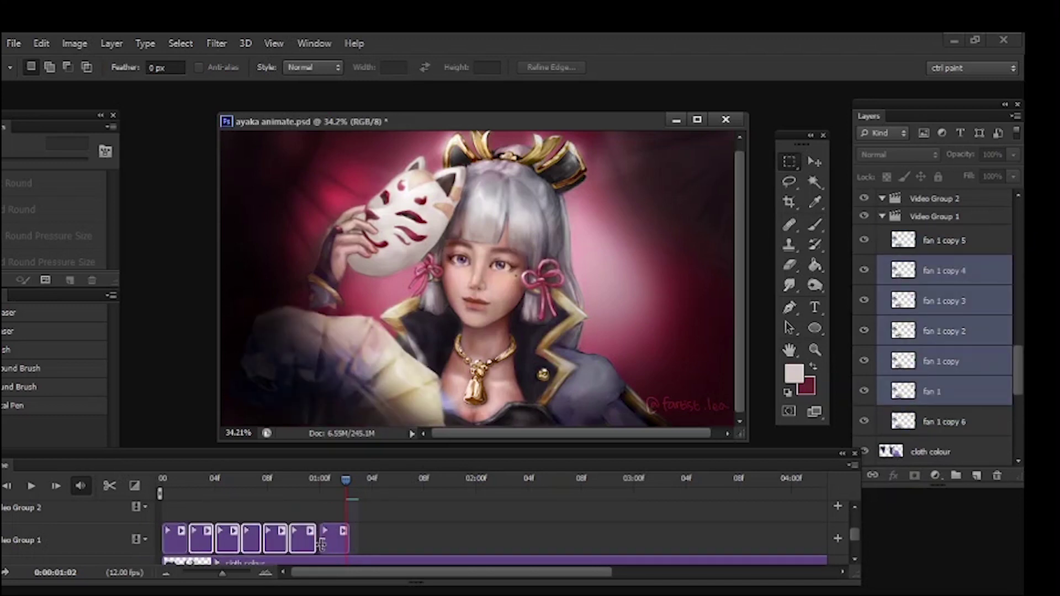
Step: Duplicate the first fan3 clip in Video Group 4 and arrange the copy at the start of the sequence
{"action": "left_click_drag", "start_coordinate": [346, 481], "coordinate": [160, 512]}
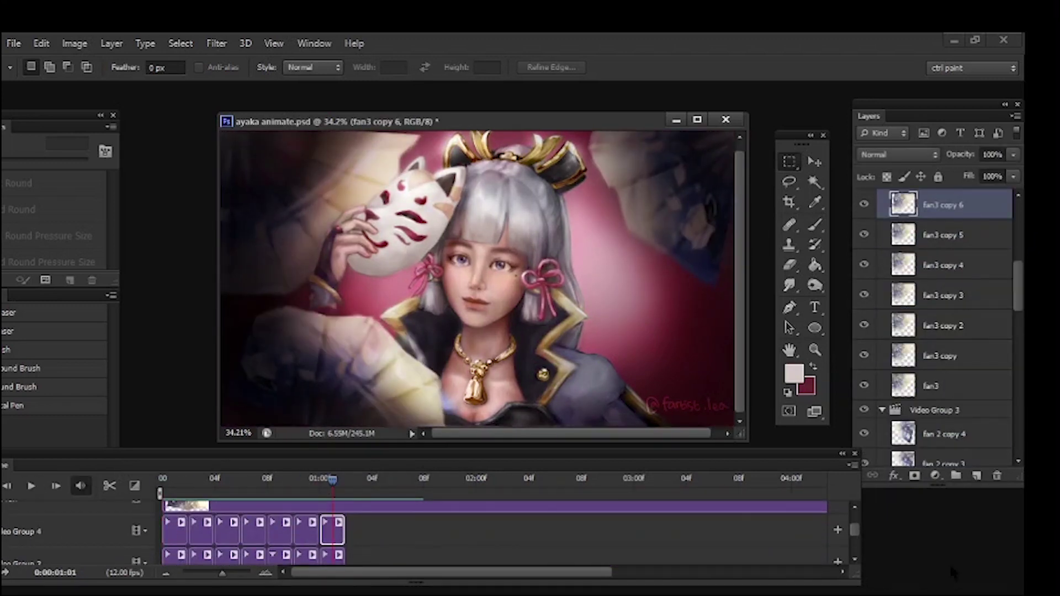
{"action": "left_click", "coordinate": [183, 535]}
{"action": "key", "text": "ctrl+j"}
{"action": "left_click_drag", "start_coordinate": [202, 534], "coordinate": [178, 535]}
{"action": "left_click", "coordinate": [357, 533], "text": "shift"}
{"action": "left_click_drag", "start_coordinate": [357, 532], "coordinate": [328, 533]}
Step: Adjust the fan in the first Video Group 4 clip slightly with Free Transform and check it against the last clips
{"action": "left_click", "coordinate": [176, 534]}
{"action": "left_click_drag", "start_coordinate": [346, 481], "coordinate": [175, 524]}
{"action": "key", "text": "ctrl+t"}
{"action": "left_click_drag", "start_coordinate": [434, 327], "coordinate": [440, 324]}
{"action": "key", "text": "Return"}
{"action": "mouse_move", "coordinate": [176, 480]}
{"action": "left_mouse_down"}
{"action": "mouse_move", "coordinate": [243, 492]}
{"action": "mouse_move", "coordinate": [326, 552]}
{"action": "mouse_move", "coordinate": [206, 534]}
{"action": "mouse_move", "coordinate": [331, 535]}
{"action": "left_mouse_up"}
{"action": "mouse_move", "coordinate": [331, 480]}
{"action": "left_mouse_down"}
{"action": "mouse_move", "coordinate": [162, 480]}
{"action": "mouse_move", "coordinate": [234, 522]}
{"action": "mouse_move", "coordinate": [304, 520]}
{"action": "left_mouse_up"}
Step: Lasso the upper-left fan on the fan3 copy 4 layer and reshape its edge with Liquify
{"action": "key", "text": "b"}
{"action": "left_click", "coordinate": [359, 337], "text": "alt"}
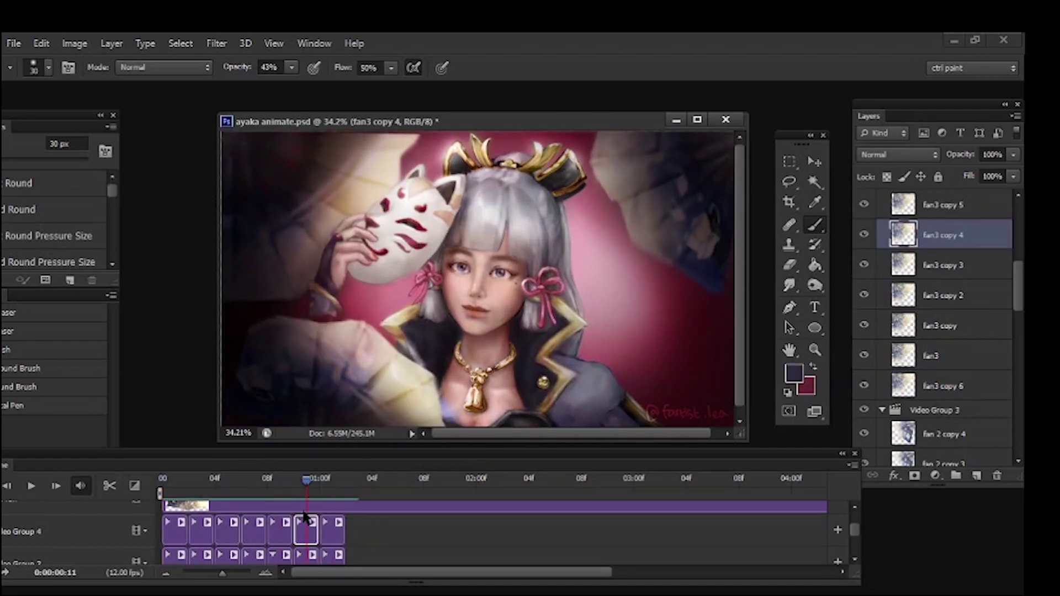
{"action": "key", "text": "l"}
{"action": "left_click_drag", "start_coordinate": [295, 132], "coordinate": [440, 119]}
{"action": "key", "text": "ctrl+j"}
{"action": "key", "text": "ctrl+z"}
{"action": "key", "text": "ctrl+shift+x"}
{"action": "left_click_drag", "start_coordinate": [248, 308], "coordinate": [205, 309]}
{"action": "key", "text": "Return"}
{"action": "key", "text": "ctrl+d"}
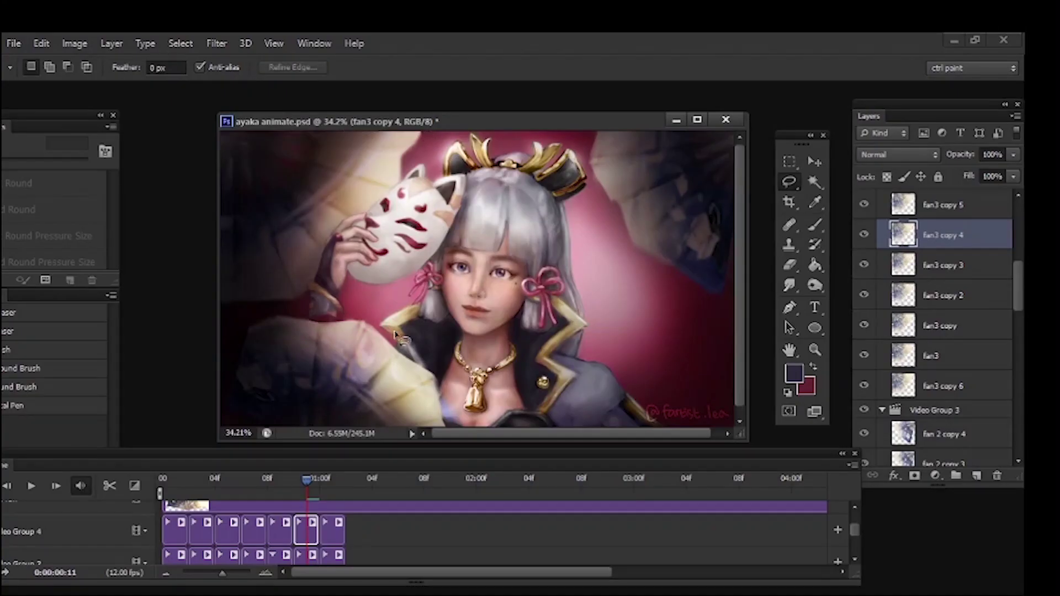
Step: Lasso the upper-left fan in the last Video Group 4 clip and reshape its edge with Liquify
{"action": "left_click_drag", "start_coordinate": [307, 480], "coordinate": [331, 480]}
{"action": "left_click_drag", "start_coordinate": [276, 131], "coordinate": [440, 120]}
{"action": "key", "text": "ctrl+shift+x"}
{"action": "key", "text": "Return"}
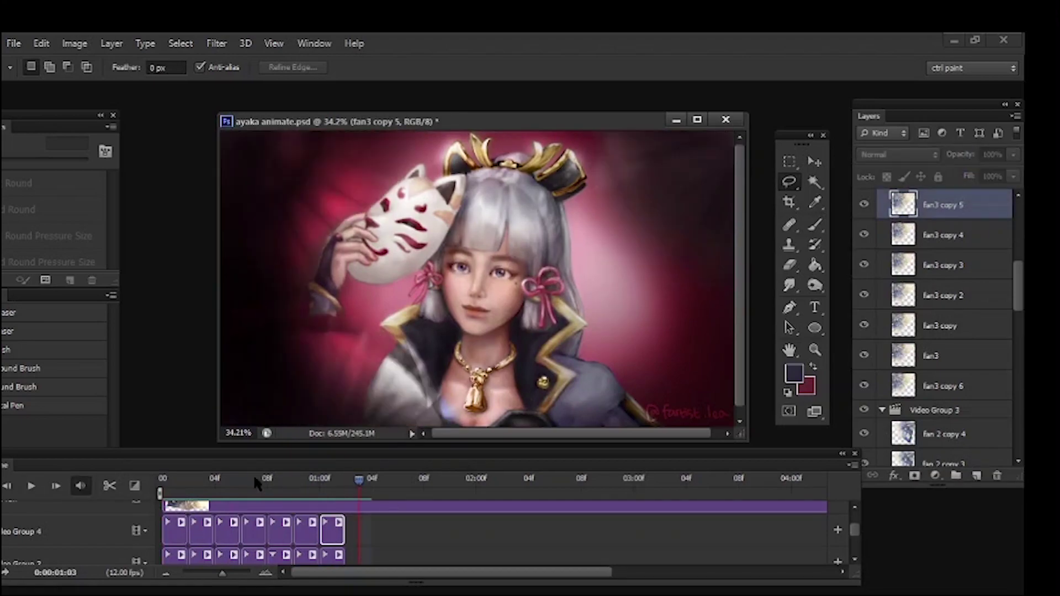
{"action": "key", "text": "alt+]"}
{"action": "key", "text": "ctrl+shift+x"}
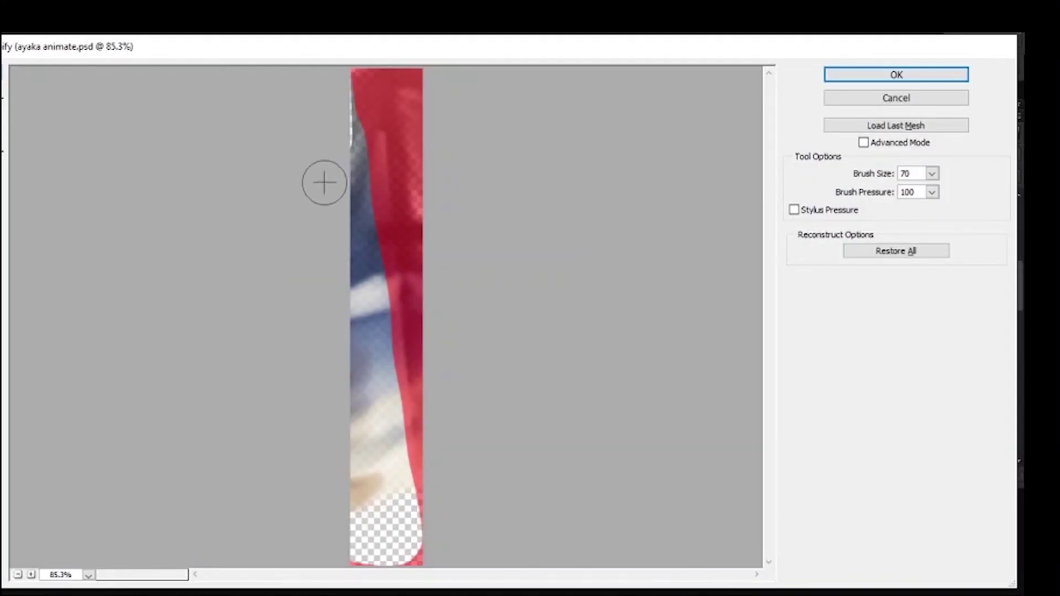
{"action": "key", "text": "Return"}
Step: Scrub through the timeline to compare the fan positions across the clips in each video group
{"action": "left_click_drag", "start_coordinate": [165, 479], "coordinate": [289, 513]}
{"action": "left_click", "coordinate": [254, 532]}
{"action": "left_click_drag", "start_coordinate": [258, 479], "coordinate": [321, 537]}
{"action": "left_click", "coordinate": [306, 555]}
{"action": "mouse_move", "coordinate": [319, 480]}
{"action": "left_mouse_down"}
{"action": "mouse_move", "coordinate": [172, 530]}
{"action": "mouse_move", "coordinate": [268, 552]}
{"action": "mouse_move", "coordinate": [164, 530]}
{"action": "left_mouse_up"}
{"action": "scroll", "coordinate": [166, 531], "scroll_direction": "down", "scroll_amount": 3}
{"action": "left_click", "coordinate": [201, 539]}
Step: Try to reposition the lower-left fan on the fan 1 copy layer with Free Transform to match the neighboring frames
{"action": "left_click_drag", "start_coordinate": [164, 479], "coordinate": [217, 502]}
{"action": "left_click", "coordinate": [227, 539]}
{"action": "key", "text": "m"}
{"action": "left_click_drag", "start_coordinate": [568, 212], "coordinate": [219, 433]}
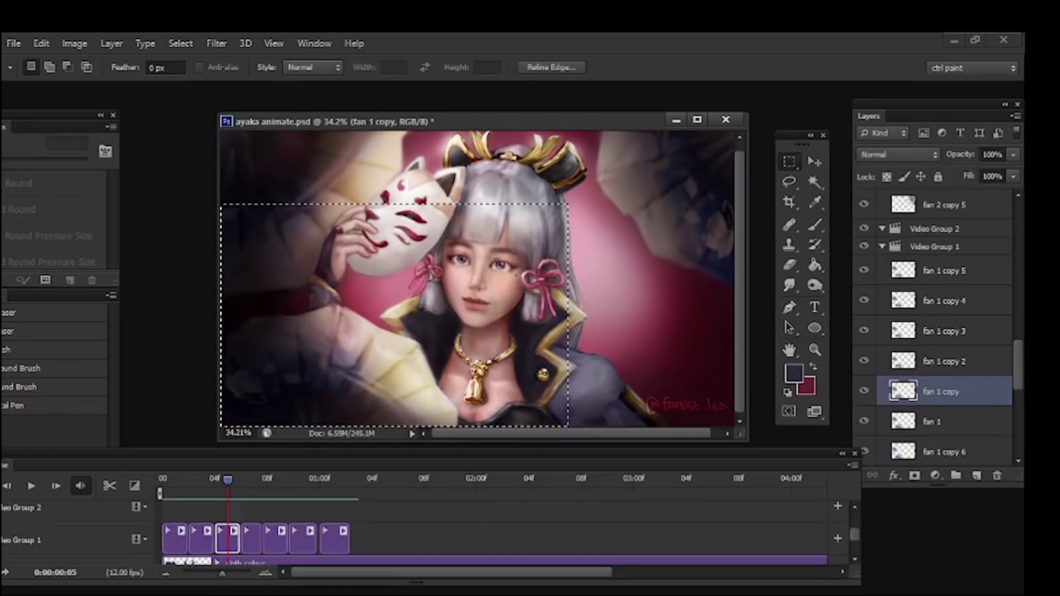
{"action": "key", "text": "ctrl+t"}
{"action": "left_click_drag", "start_coordinate": [475, 282], "coordinate": [472, 278]}
{"action": "key", "text": "Return"}
{"action": "left_click_drag", "start_coordinate": [228, 479], "coordinate": [216, 482]}
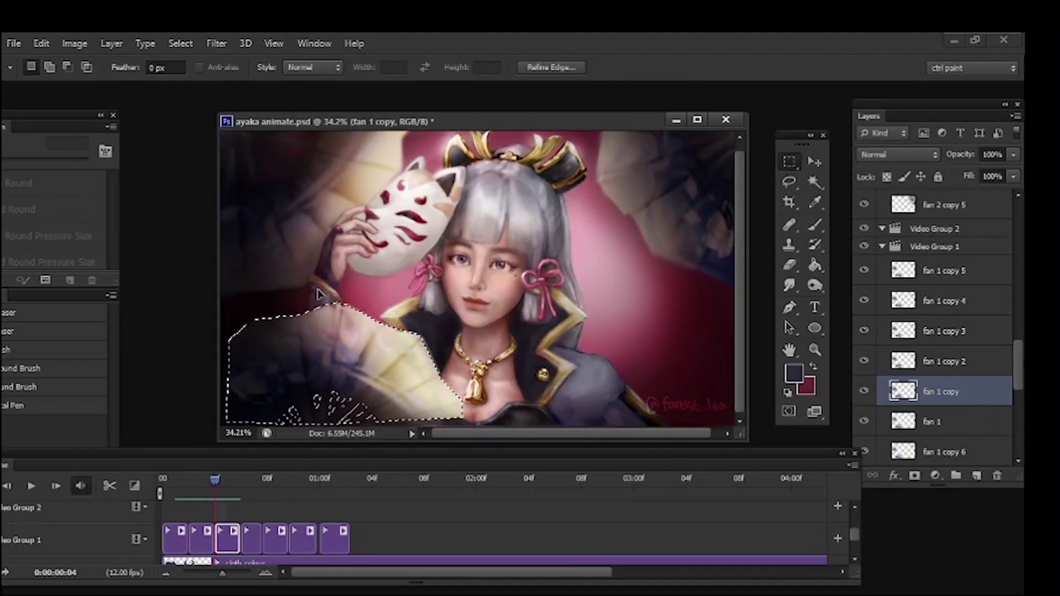
{"action": "key", "text": "ctrl+t"}
{"action": "left_click_drag", "start_coordinate": [360, 362], "coordinate": [360, 369]}
{"action": "key", "text": "Return"}
{"action": "left_click_drag", "start_coordinate": [216, 480], "coordinate": [201, 497]}
{"action": "key", "text": "ctrl+d"}
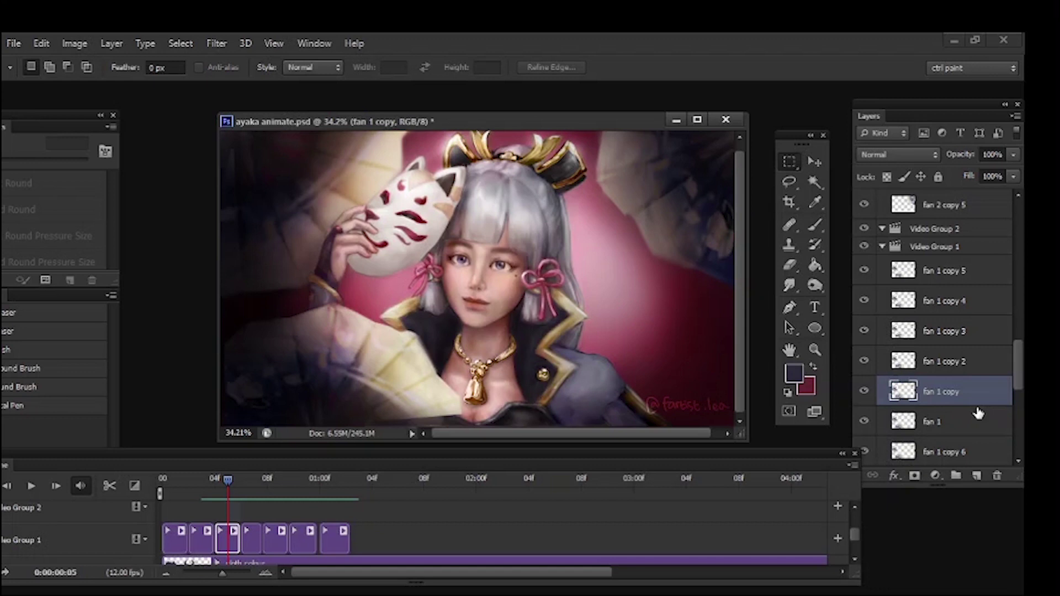
Step: Delete the fan 1 copy layer and duplicate fan 1 copy 2 to fill its place in Video Group 1
{"action": "left_click_drag", "start_coordinate": [228, 480], "coordinate": [227, 532]}
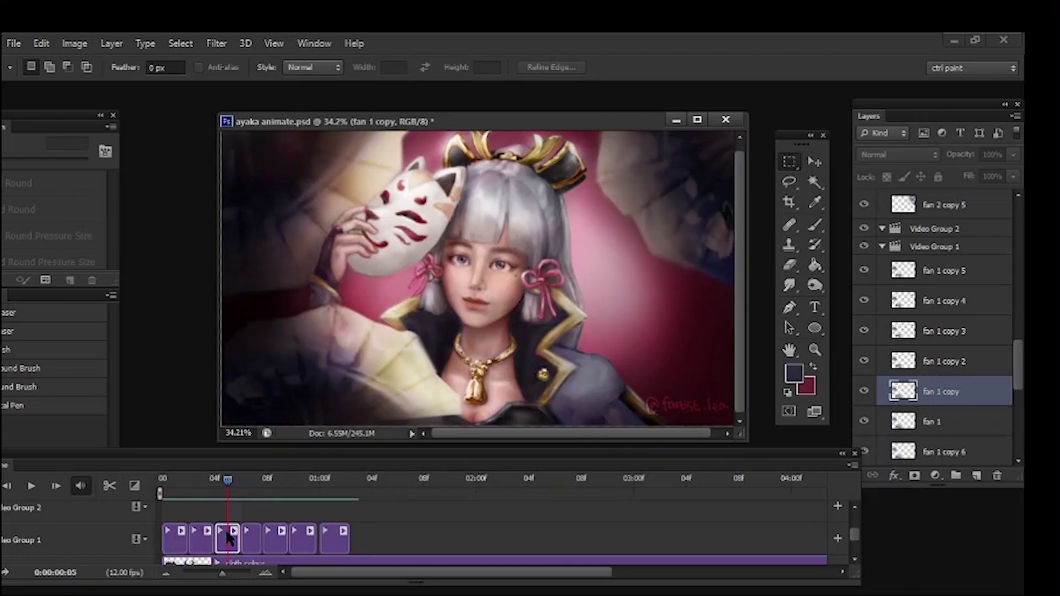
{"action": "left_click", "coordinate": [997, 476]}
{"action": "key", "text": "Return"}
{"action": "left_click", "coordinate": [962, 369]}
{"action": "key", "text": "ctrl+j"}
{"action": "mouse_move", "coordinate": [228, 481]}
{"action": "left_mouse_down"}
{"action": "mouse_move", "coordinate": [173, 515]}
{"action": "mouse_move", "coordinate": [229, 497]}
{"action": "left_mouse_up"}
{"action": "left_click", "coordinate": [225, 540]}
Step: Select the lower-left fan on the fan 1 copy 2 layer and adjust it with Free Transform
{"action": "left_click", "coordinate": [789, 161]}
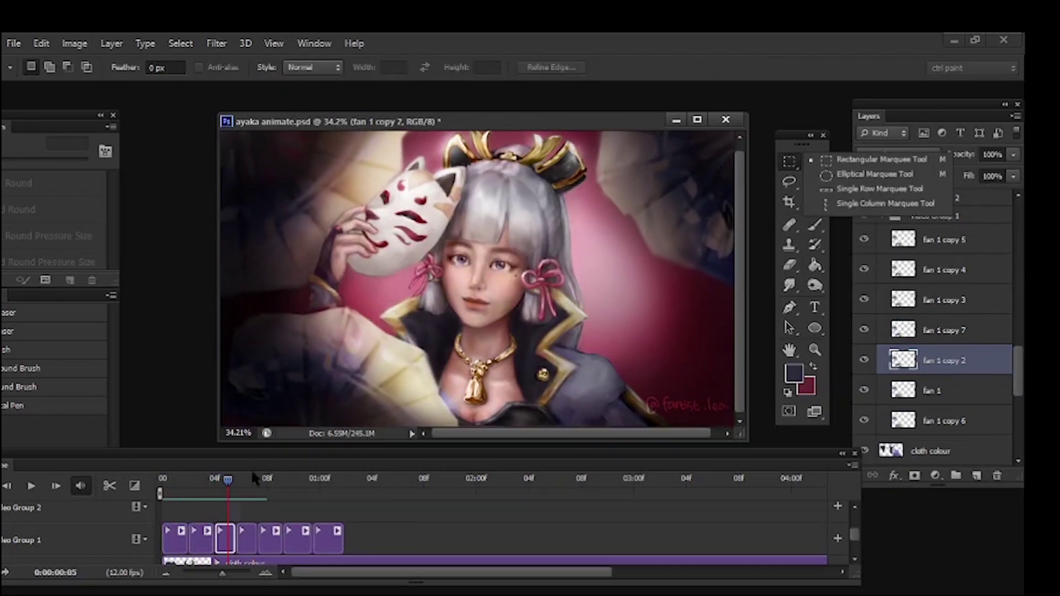
{"action": "key", "text": "ctrl+t"}
{"action": "left_click", "coordinate": [530, 257]}
{"action": "left_click_drag", "start_coordinate": [487, 247], "coordinate": [222, 426]}
{"action": "key", "text": "ctrl+t"}
{"action": "key", "text": "Return"}
{"action": "mouse_move", "coordinate": [228, 480]}
{"action": "left_mouse_down"}
{"action": "mouse_move", "coordinate": [189, 486]}
{"action": "mouse_move", "coordinate": [331, 531]}
{"action": "left_mouse_up"}
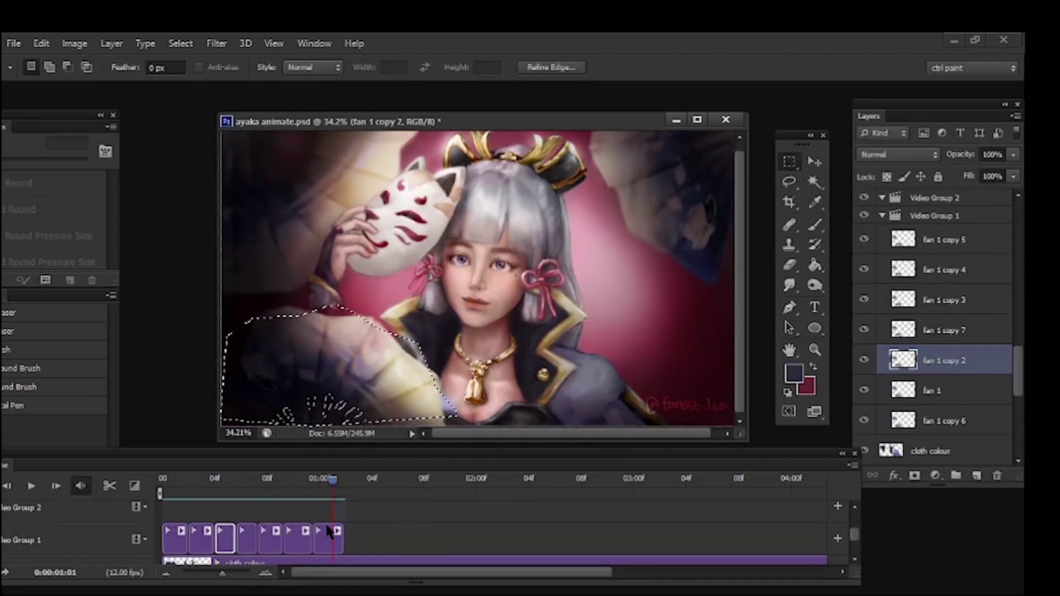
Step: Select the fan on the fan 1 copy 5 layer and rotate it about 5.6 degrees counterclockwise
{"action": "left_click", "coordinate": [298, 540]}
{"action": "left_click_drag", "start_coordinate": [333, 481], "coordinate": [307, 491]}
{"action": "left_click", "coordinate": [328, 540]}
{"action": "left_click_drag", "start_coordinate": [563, 248], "coordinate": [222, 425]}
{"action": "left_click", "coordinate": [814, 161]}
{"action": "key", "text": "ctrl+t"}
{"action": "left_click_drag", "start_coordinate": [582, 227], "coordinate": [568, 206]}
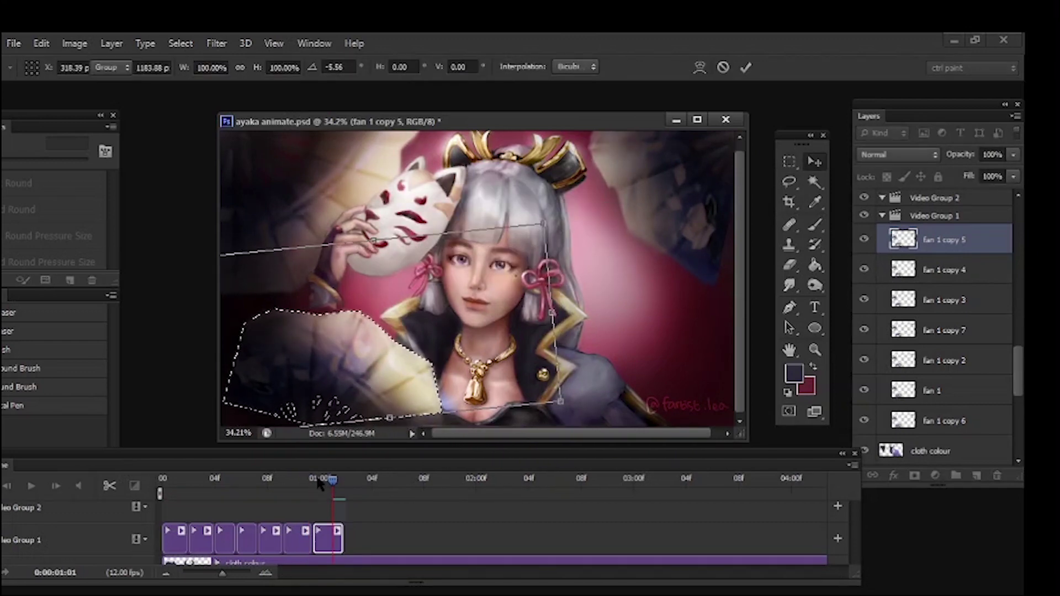
{"action": "key", "text": "Return"}
Step: Move the fan 1 copy 5 clip ahead of the fan 1 copy 4 clip in Video Group 1
{"action": "left_click_drag", "start_coordinate": [326, 536], "coordinate": [296, 527]}
{"action": "left_click", "coordinate": [329, 540]}
{"action": "mouse_move", "coordinate": [307, 480]}
{"action": "left_mouse_down"}
{"action": "mouse_move", "coordinate": [332, 480]}
{"action": "mouse_move", "coordinate": [309, 481]}
{"action": "left_mouse_up"}
{"action": "left_click", "coordinate": [299, 540]}
Step: Lasso part of the fan on the fan 1 copy 5 layer, reshape it with Liquify, and compare it with the next frame
{"action": "left_click", "coordinate": [789, 181]}
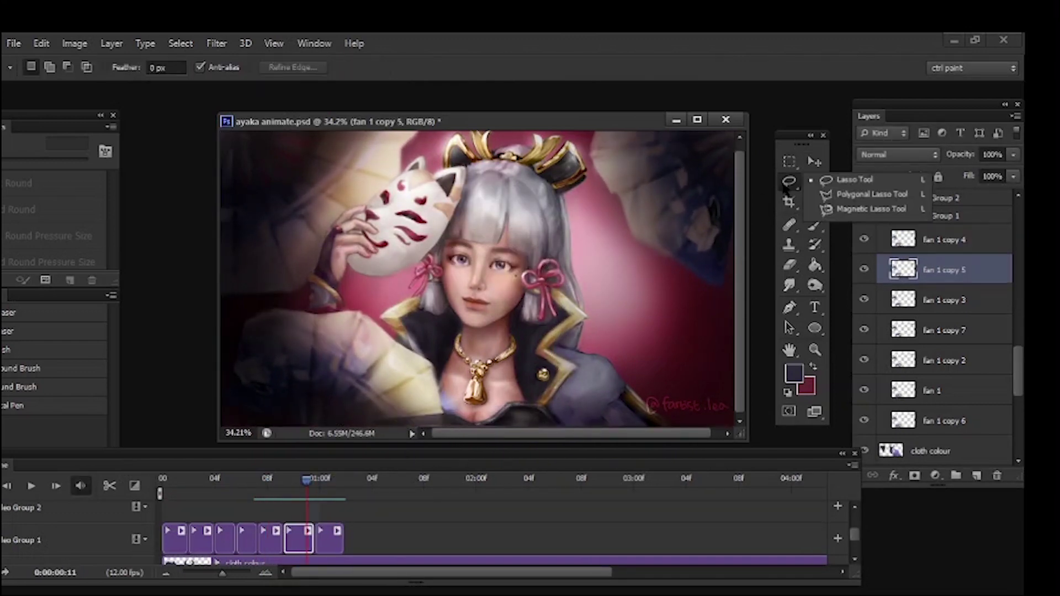
{"action": "left_click_drag", "start_coordinate": [361, 424], "coordinate": [433, 424]}
{"action": "key", "text": "ctrl+shift+x"}
{"action": "left_click_drag", "start_coordinate": [386, 309], "coordinate": [391, 347]}
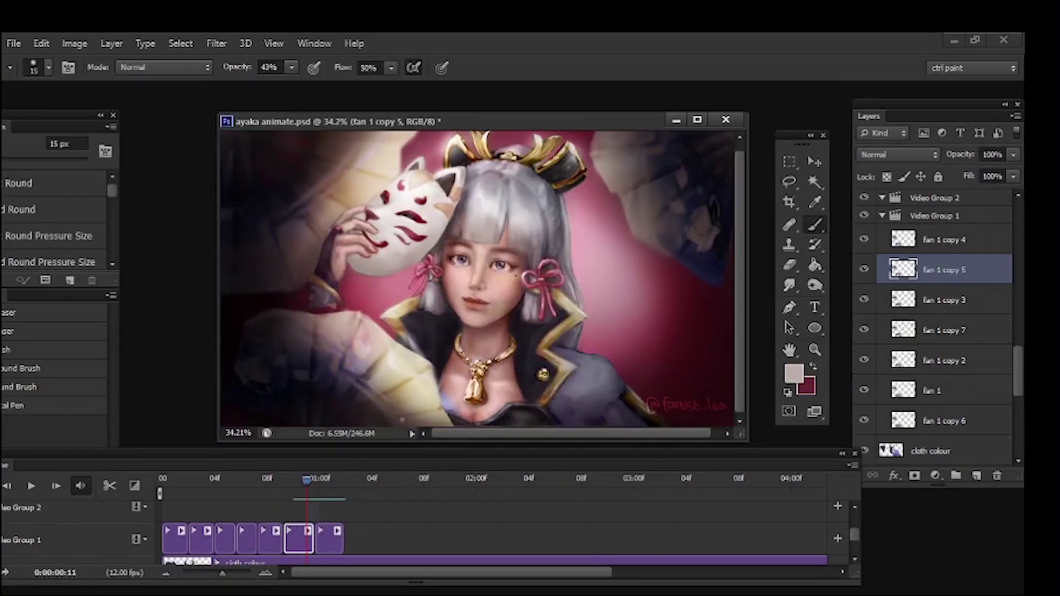
{"action": "left_click_drag", "start_coordinate": [307, 481], "coordinate": [334, 480]}
{"action": "left_click_drag", "start_coordinate": [333, 480], "coordinate": [307, 480]}
{"action": "left_click", "coordinate": [330, 478]}
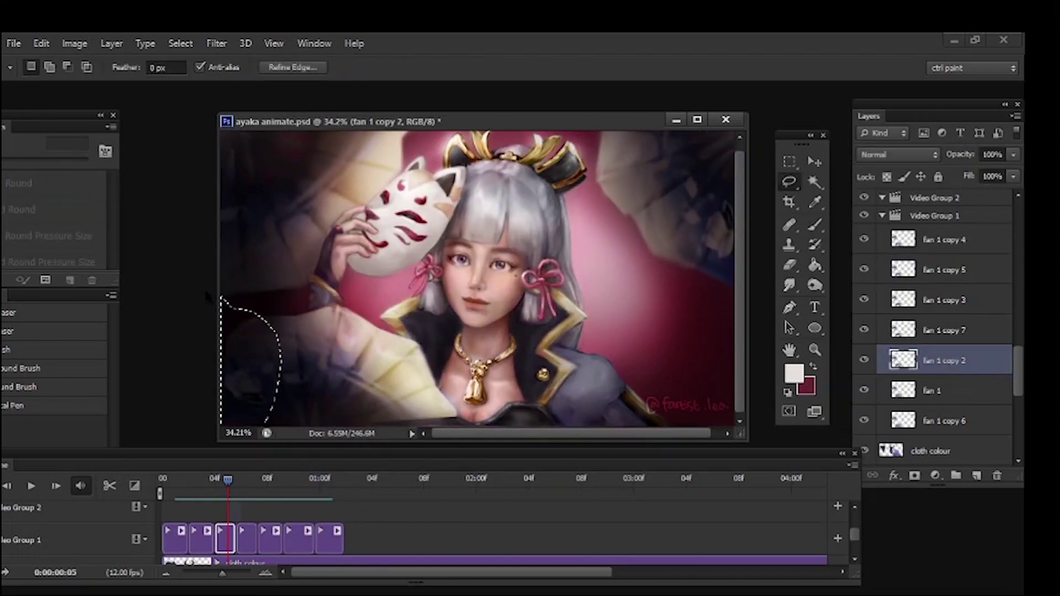
Step: Reshape the cut left edges of the lower-left fan in the Video Group 1 clips using Liquify with brush size 40
{"action": "key", "text": "ctrl+shift+x"}
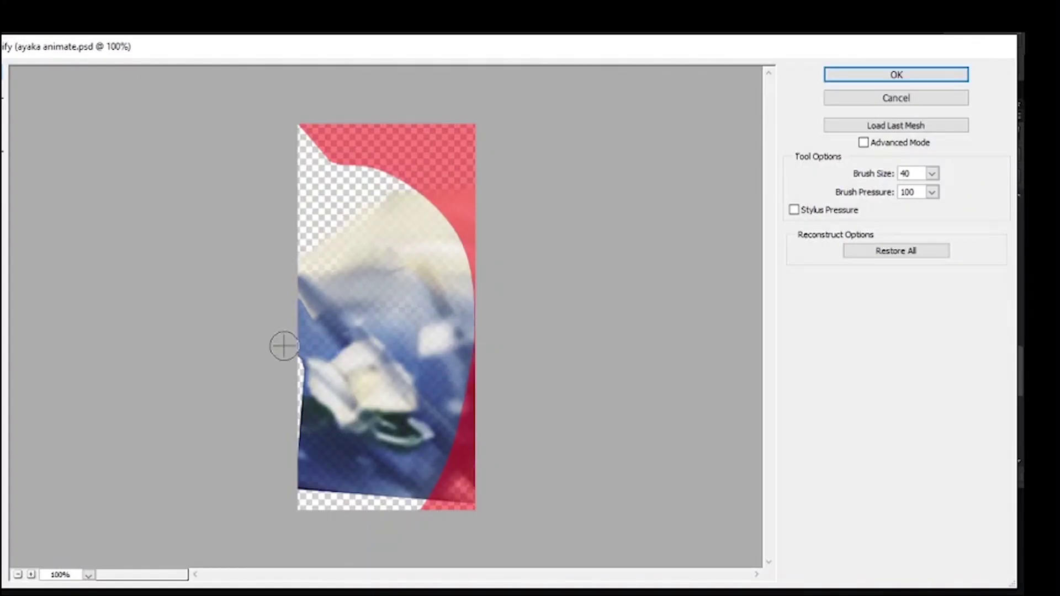
{"action": "left_click", "coordinate": [861, 75]}
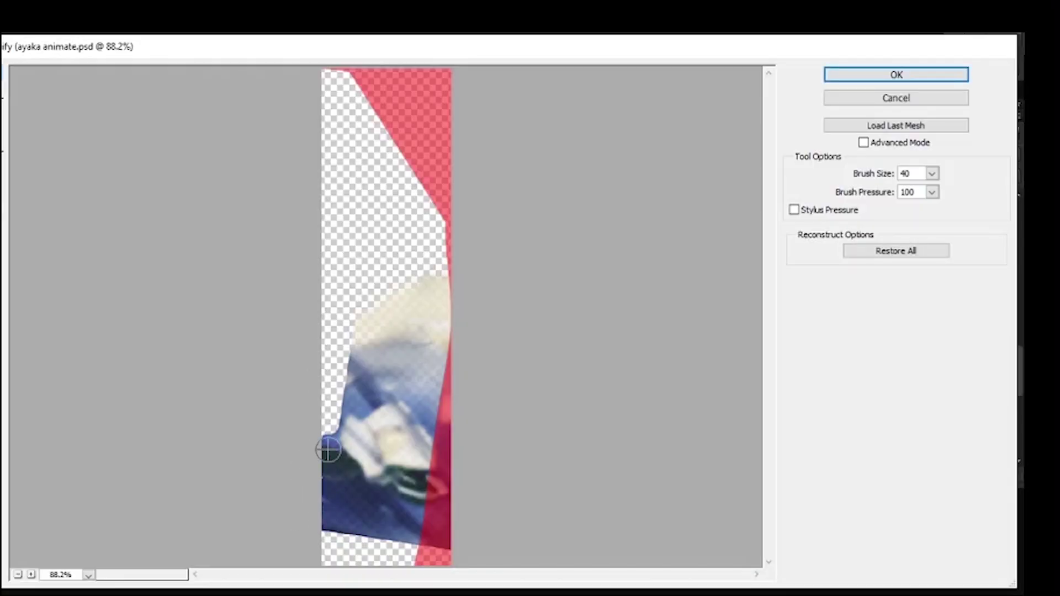
{"action": "left_click", "coordinate": [270, 540]}
{"action": "mouse_move", "coordinate": [240, 482]}
{"action": "left_mouse_down"}
{"action": "mouse_move", "coordinate": [323, 514]}
{"action": "mouse_move", "coordinate": [338, 444]}
{"action": "mouse_move", "coordinate": [333, 398]}
{"action": "left_mouse_up"}
{"action": "key", "text": "ctrl+shift+x"}
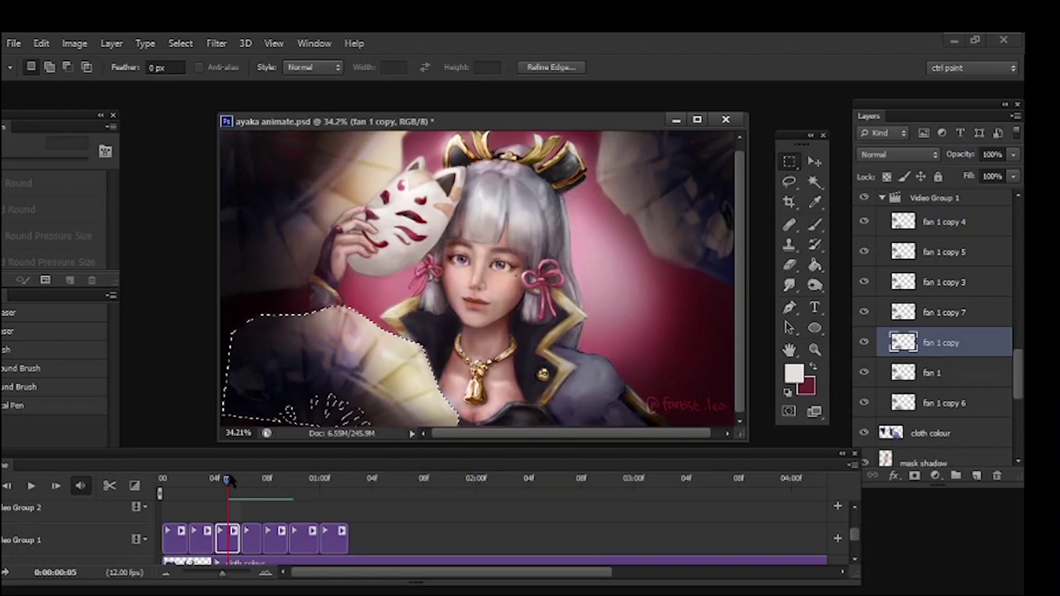
{"action": "key", "text": "ctrl+shift+x"}
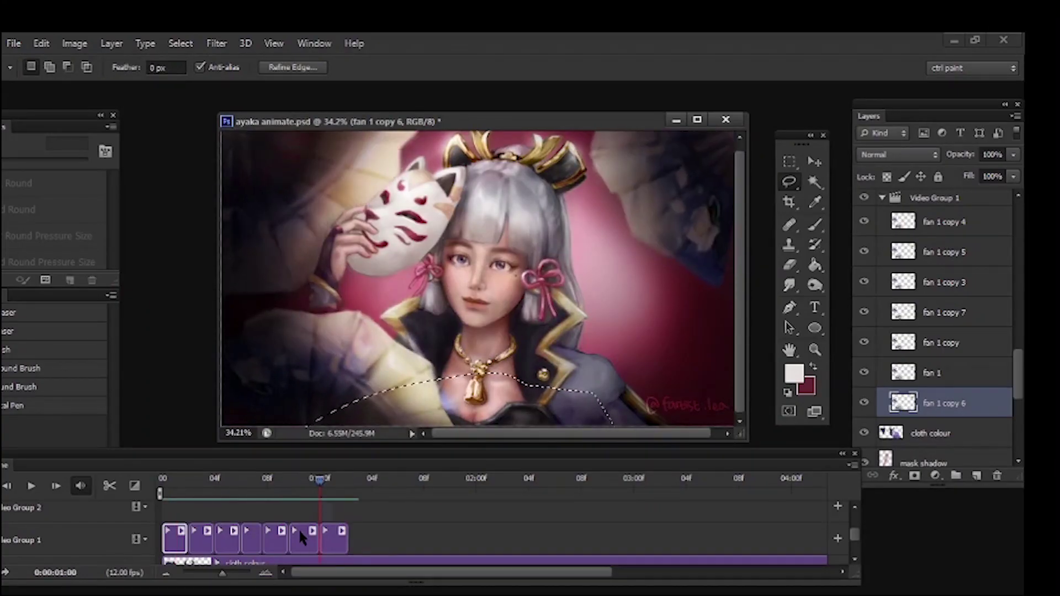
Step: Trim the end of the last Video Group 1 clip to line up with the other groups
{"action": "left_click_drag", "start_coordinate": [320, 480], "coordinate": [346, 481]}
{"action": "left_click", "coordinate": [426, 517]}
{"action": "left_click_drag", "start_coordinate": [348, 539], "coordinate": [346, 539]}
{"action": "left_click", "coordinate": [399, 528]}
{"action": "scroll", "coordinate": [399, 527], "scroll_direction": "up", "scroll_amount": 10}
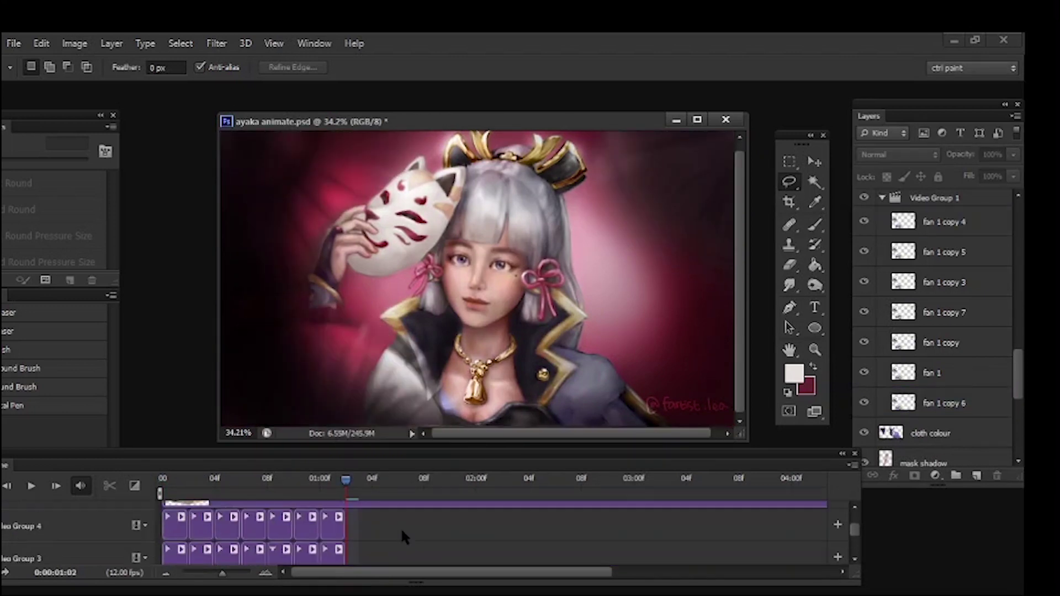
{"action": "mouse_move", "coordinate": [346, 480]}
{"action": "left_mouse_down"}
{"action": "mouse_move", "coordinate": [162, 480]}
{"action": "mouse_move", "coordinate": [333, 479]}
{"action": "left_mouse_up"}
Step: Delete the last fan clip, fan 2 copy 4, from Video Group 3
{"action": "scroll", "coordinate": [175, 535], "scroll_direction": "down", "scroll_amount": 5}
{"action": "left_click", "coordinate": [175, 540]}
{"action": "left_click", "coordinate": [332, 534]}
{"action": "left_click", "coordinate": [252, 516]}
{"action": "left_click", "coordinate": [175, 537]}
{"action": "left_click", "coordinate": [332, 538]}
{"action": "left_click", "coordinate": [997, 476]}
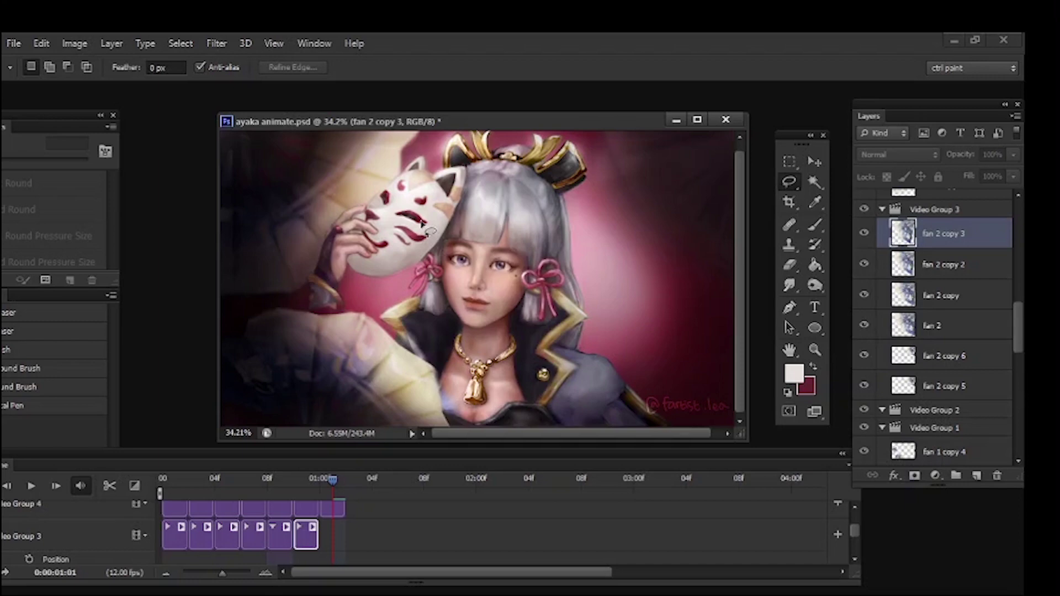
Step: Select the remaining Video Group 3 clips and shift them later on the timeline
{"action": "mouse_move", "coordinate": [333, 480]}
{"action": "left_mouse_down"}
{"action": "mouse_move", "coordinate": [305, 481]}
{"action": "mouse_move", "coordinate": [346, 480]}
{"action": "left_mouse_up"}
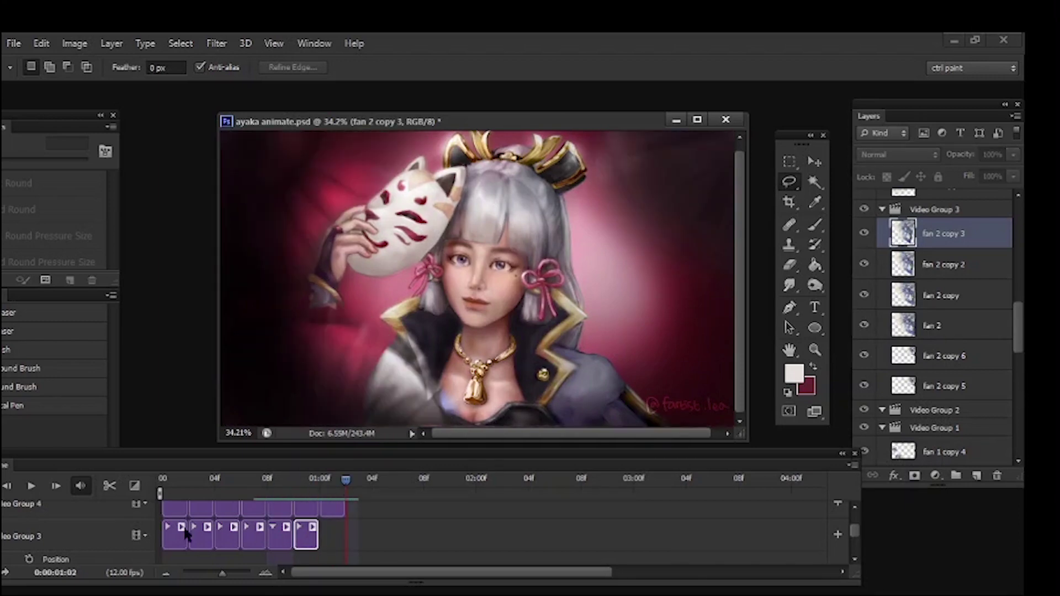
{"action": "left_click", "coordinate": [178, 537], "text": "shift"}
{"action": "left_click_drag", "start_coordinate": [187, 536], "coordinate": [239, 536]}
Step: Reshape the left edge of the fan on the fan 1 copy 4 layer using Liquify with brush size 40
{"action": "scroll", "coordinate": [332, 533], "scroll_direction": "down", "scroll_amount": 3}
{"action": "left_click", "coordinate": [332, 541]}
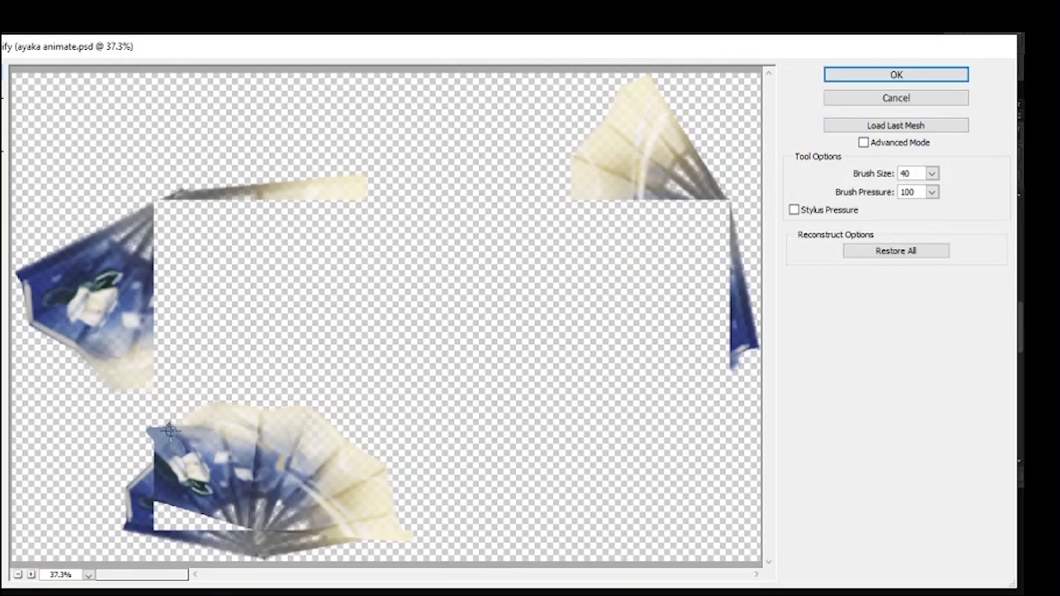
{"action": "left_click", "coordinate": [332, 479]}
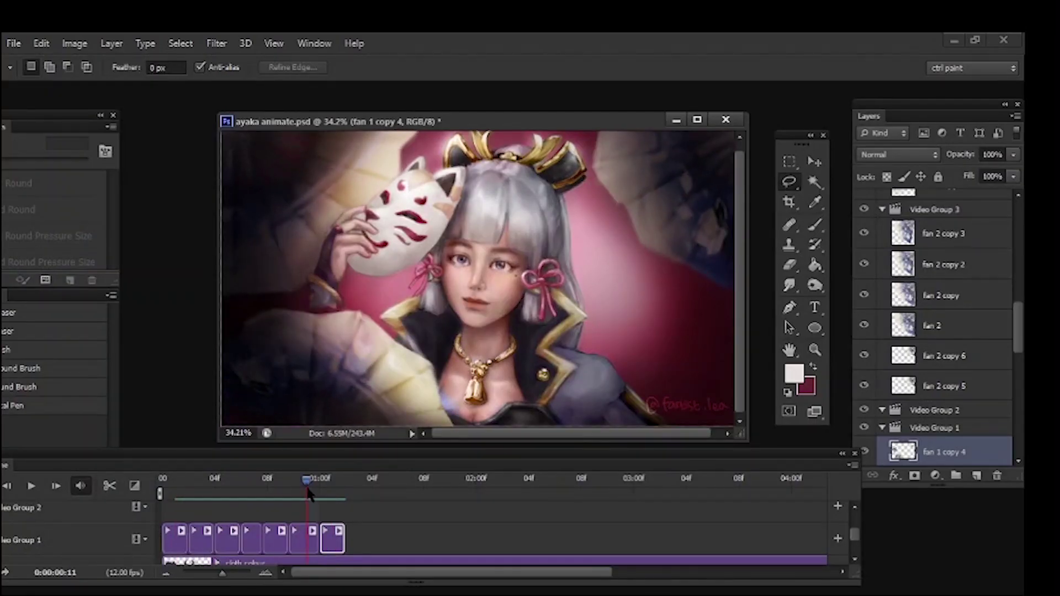
{"action": "left_click", "coordinate": [307, 479]}
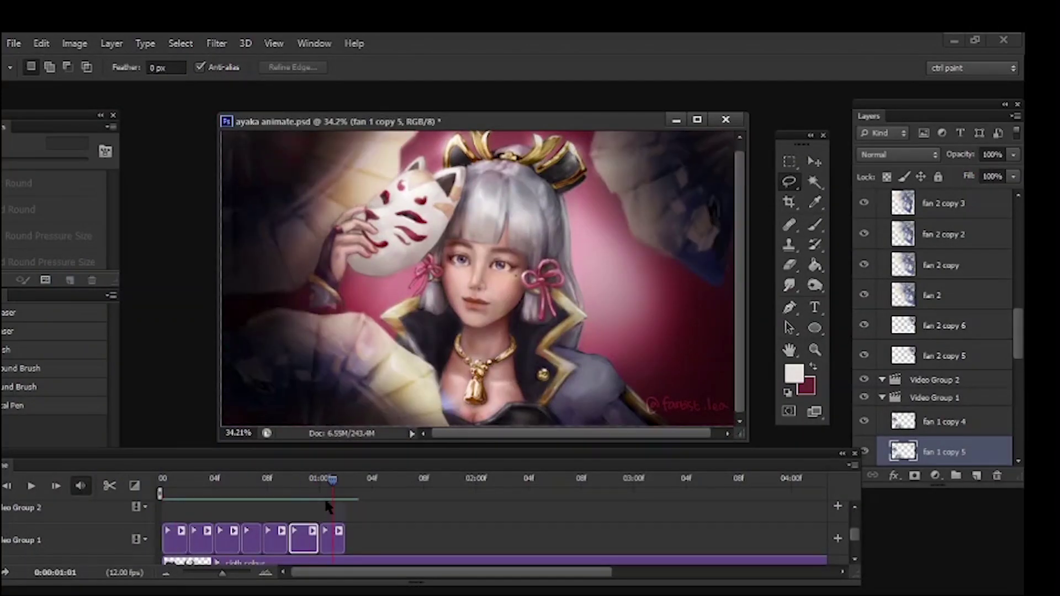
Step: Adjust the upper-right fan on the fan 2 copy 5 layer with Free Transform and Liquify at brush size 250
{"action": "left_click", "coordinate": [199, 555]}
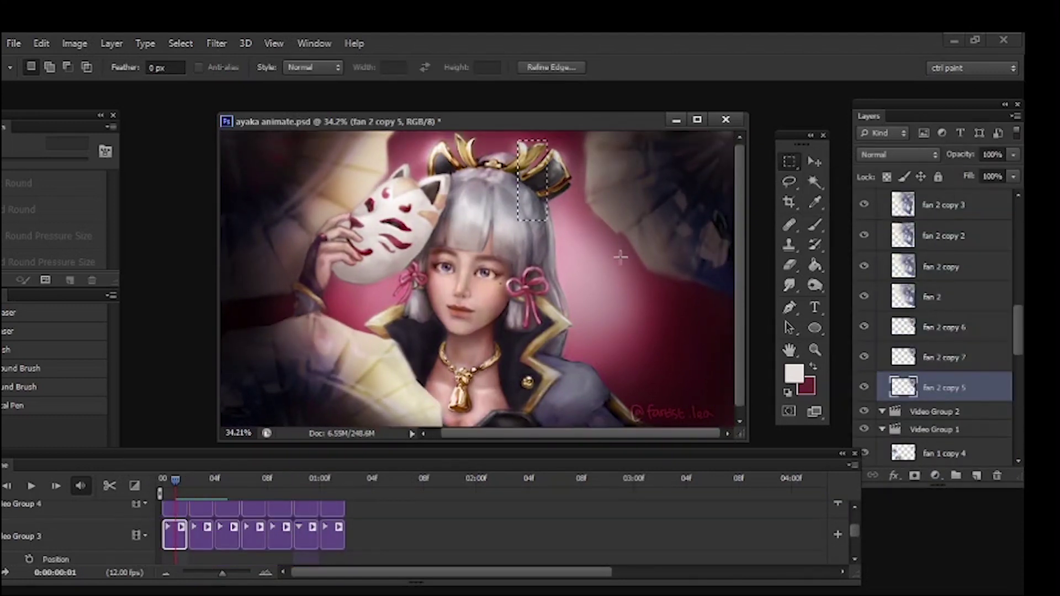
{"action": "key", "text": "ctrl+t"}
{"action": "key", "text": "Return"}
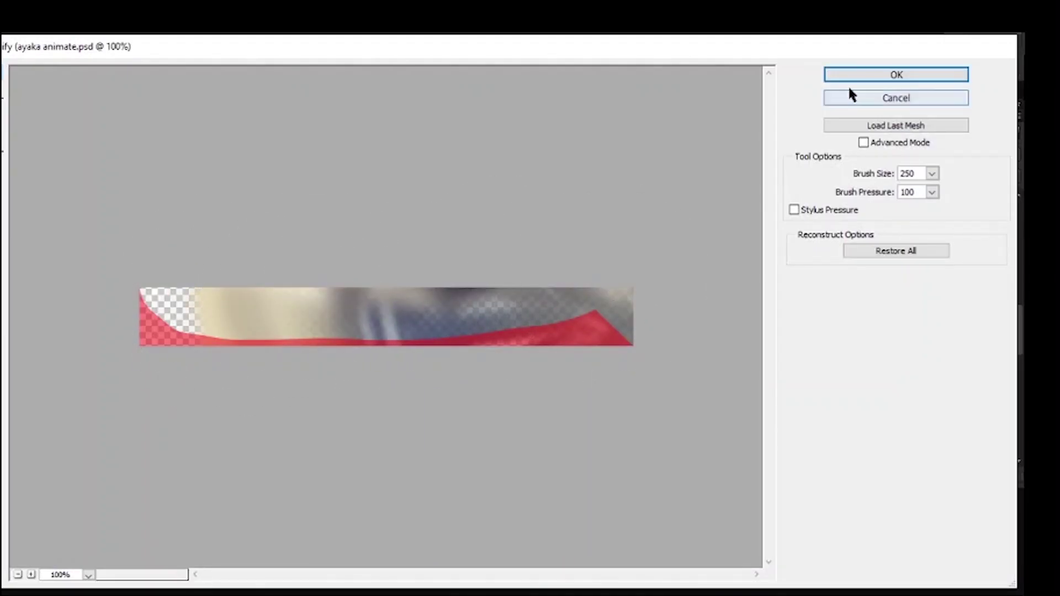
{"action": "left_click", "coordinate": [189, 484]}
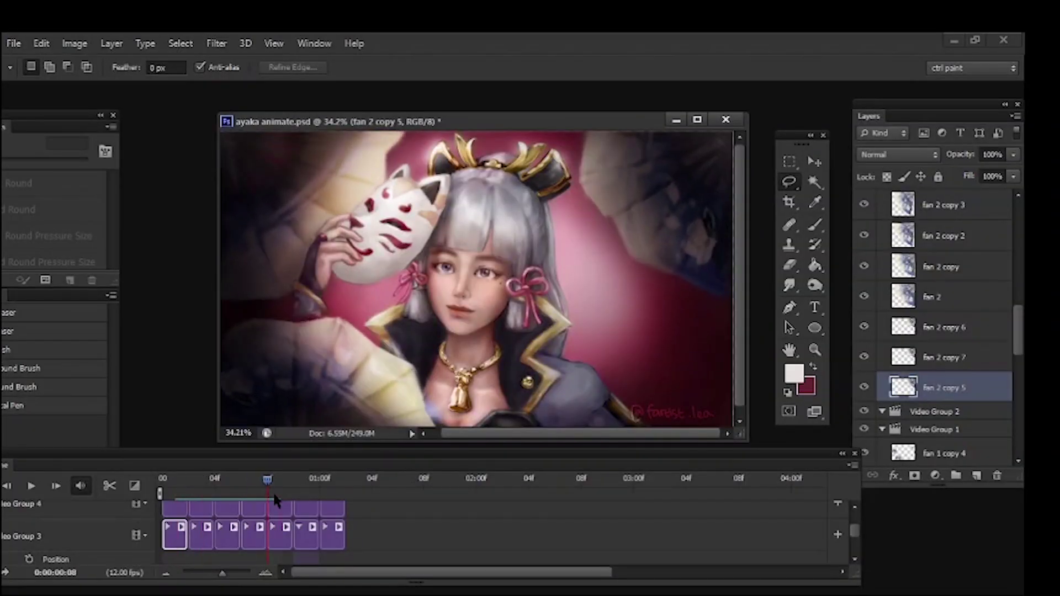
{"action": "left_click_drag", "start_coordinate": [273, 492], "coordinate": [297, 516]}
{"action": "left_click", "coordinate": [298, 528]}
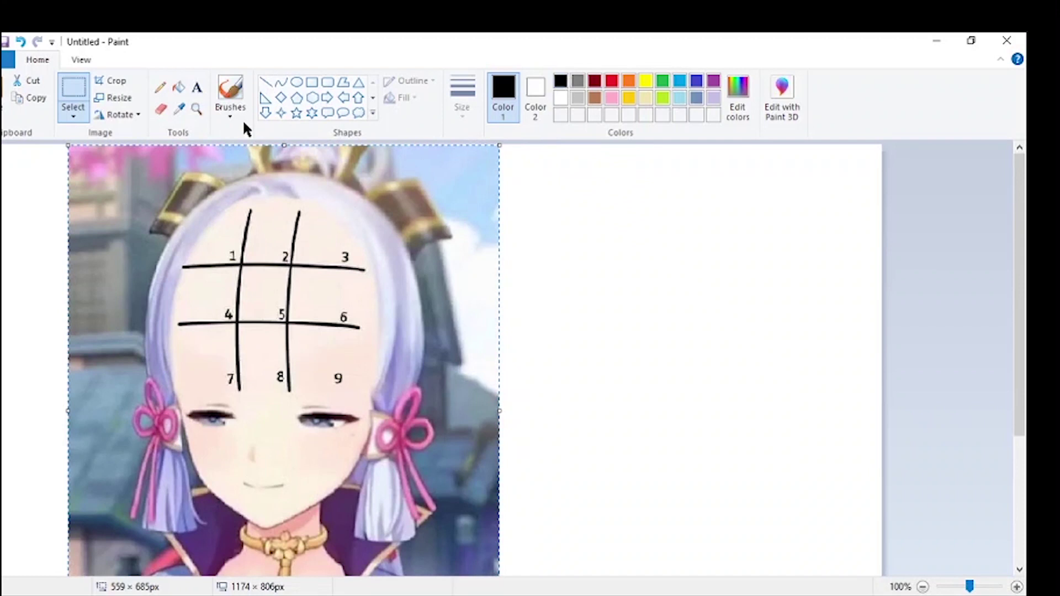
Step: Switch to Paint and brush a mark into square 2 of the tic-tac-toe grid on the character's forehead
{"action": "left_click", "coordinate": [223, 99]}
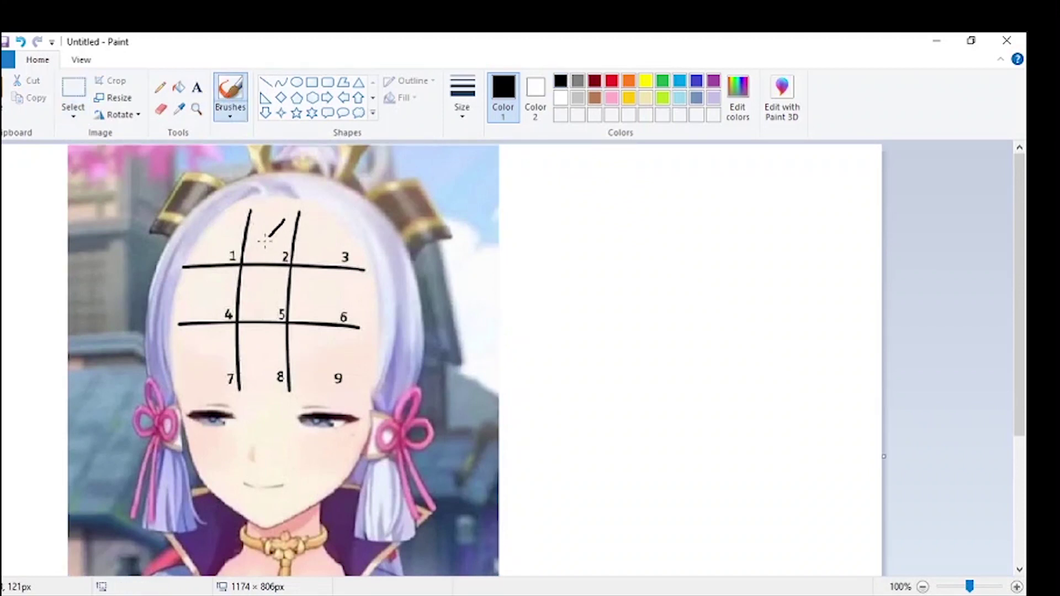